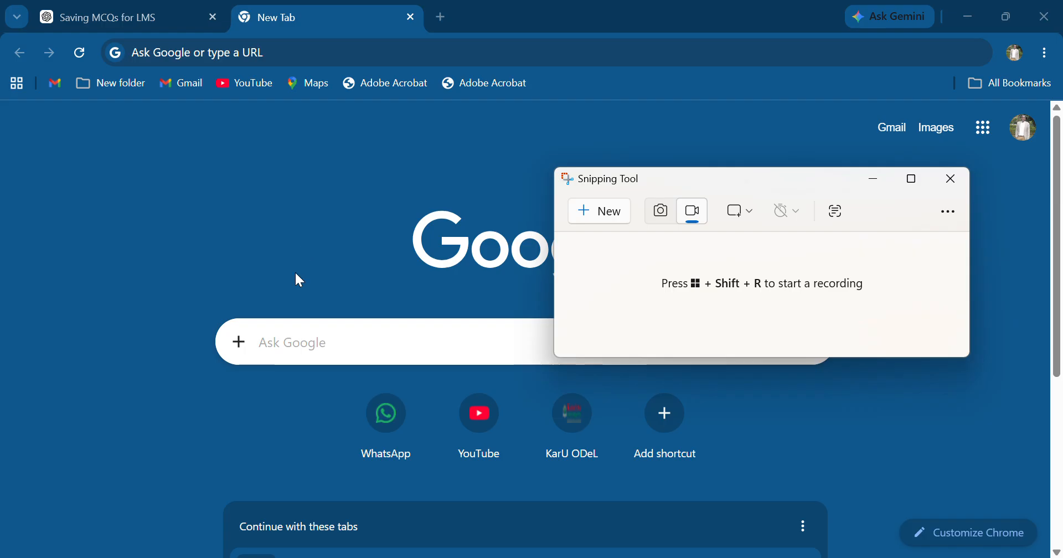
Search Google for qwen ai and open the Qwen Chat site
left_click(302, 330)
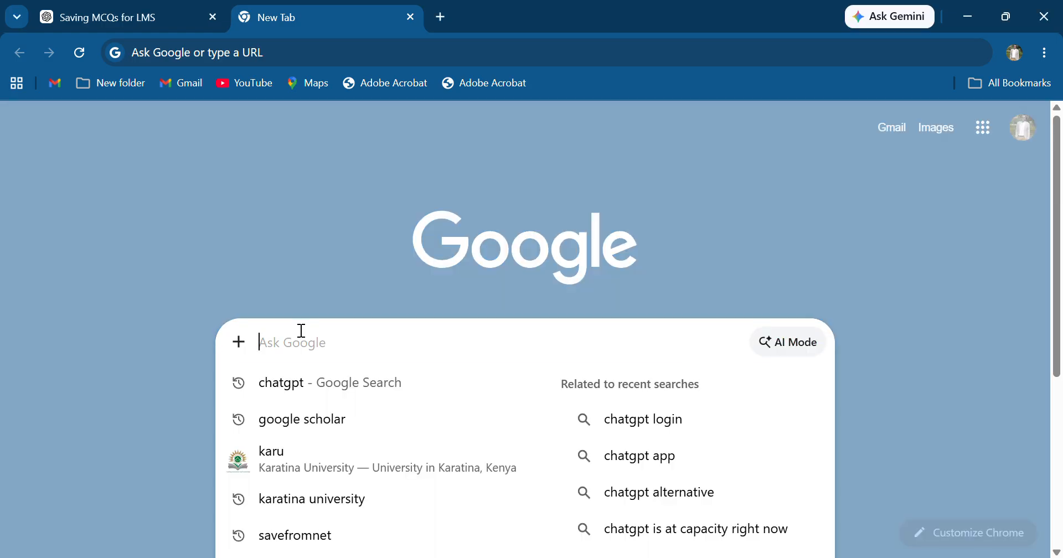
type("qwe")
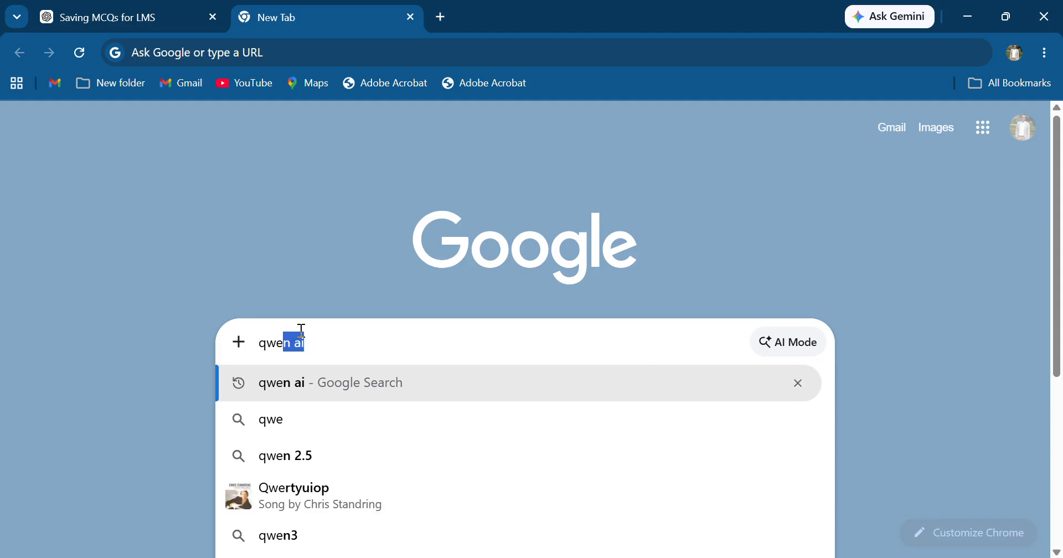
key("Right")
key("Return")
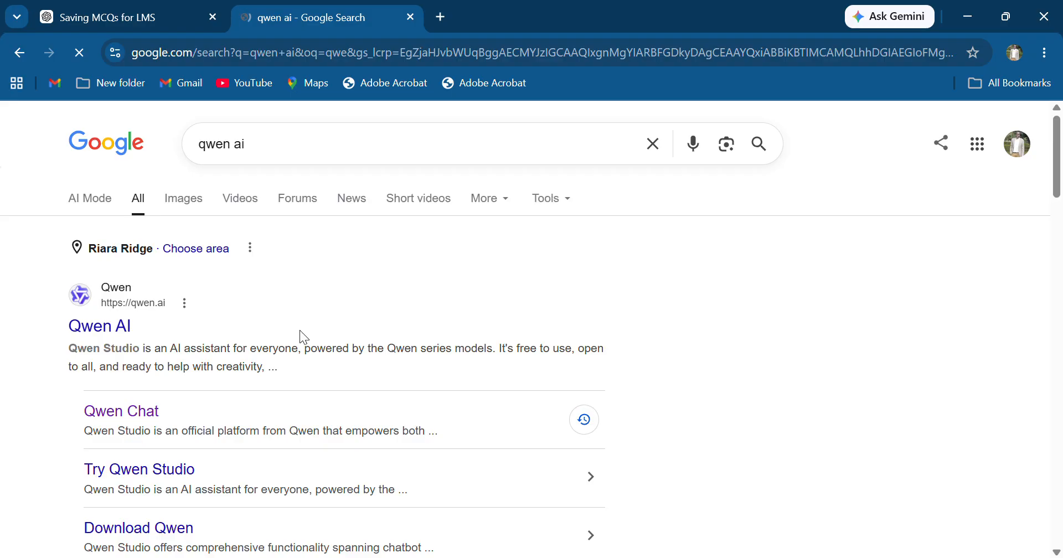
left_click(113, 411)
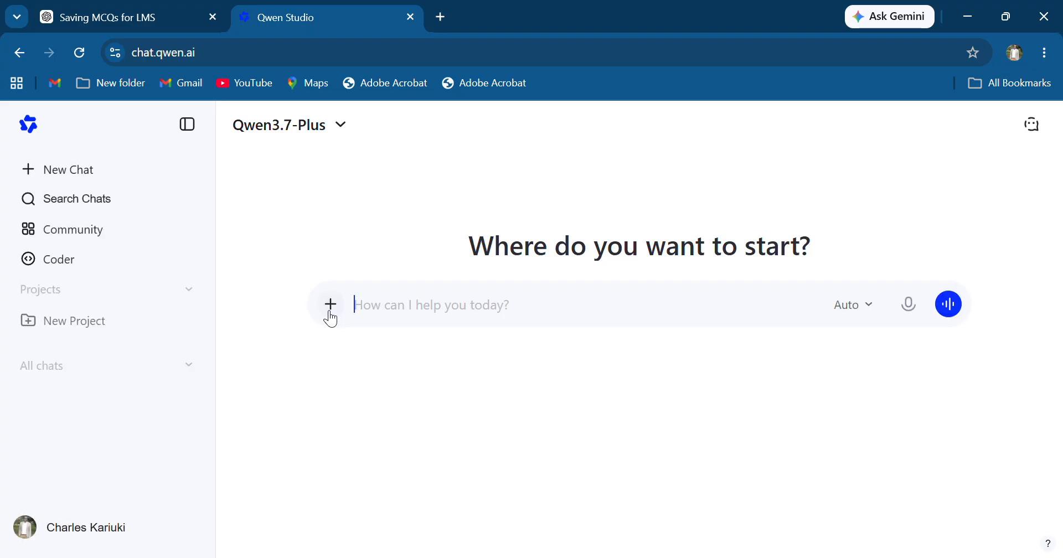
Open the chat's file upload dialog and browse into the KarU folder on drive D
left_click(334, 308)
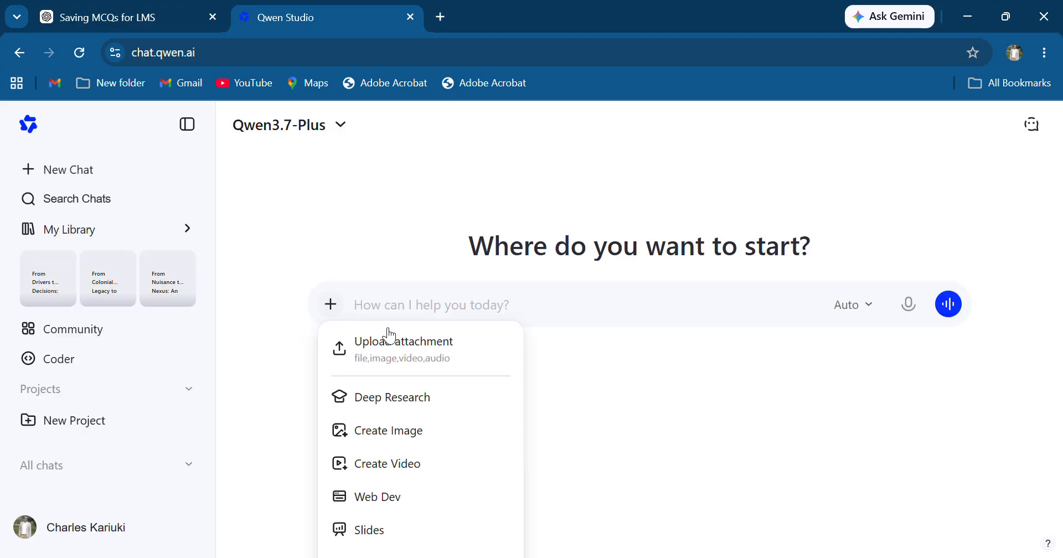
left_click(413, 348)
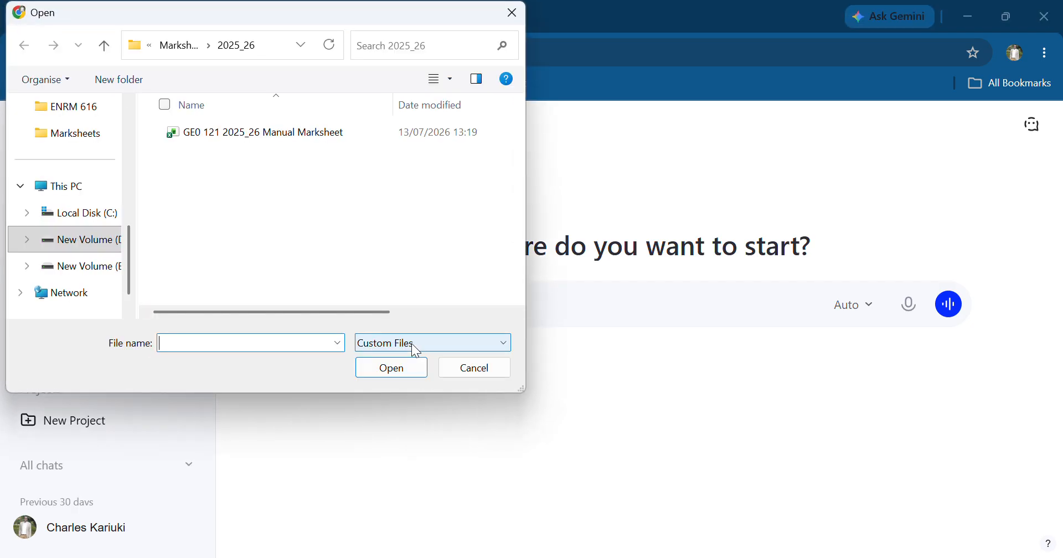
left_click(86, 242)
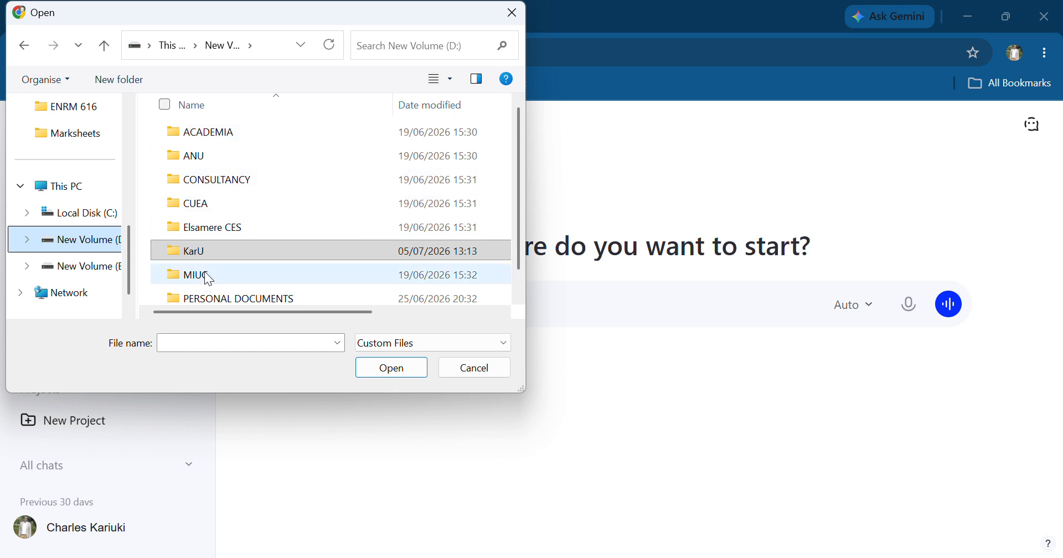
double_click(202, 254)
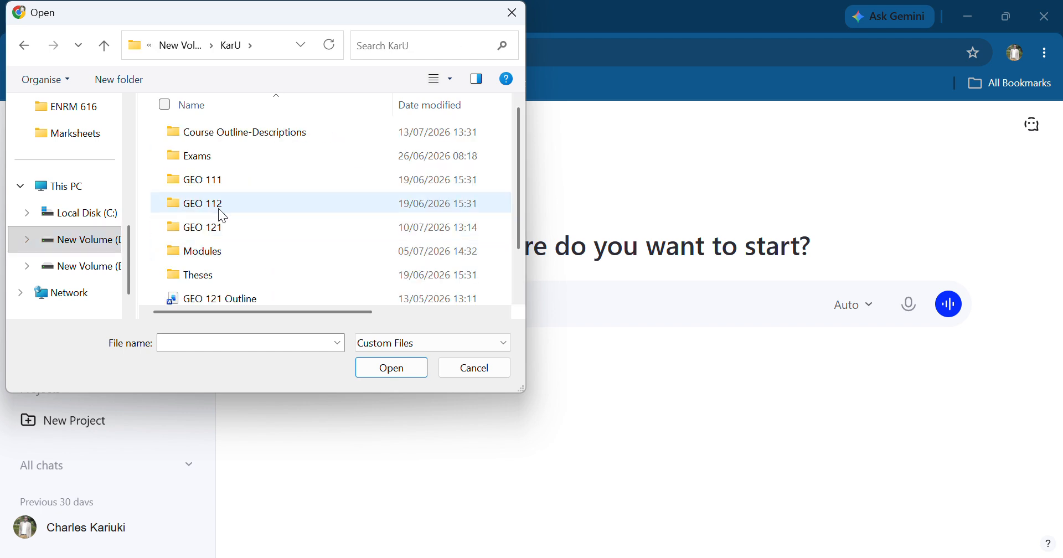
left_click(217, 228)
double_click(220, 235)
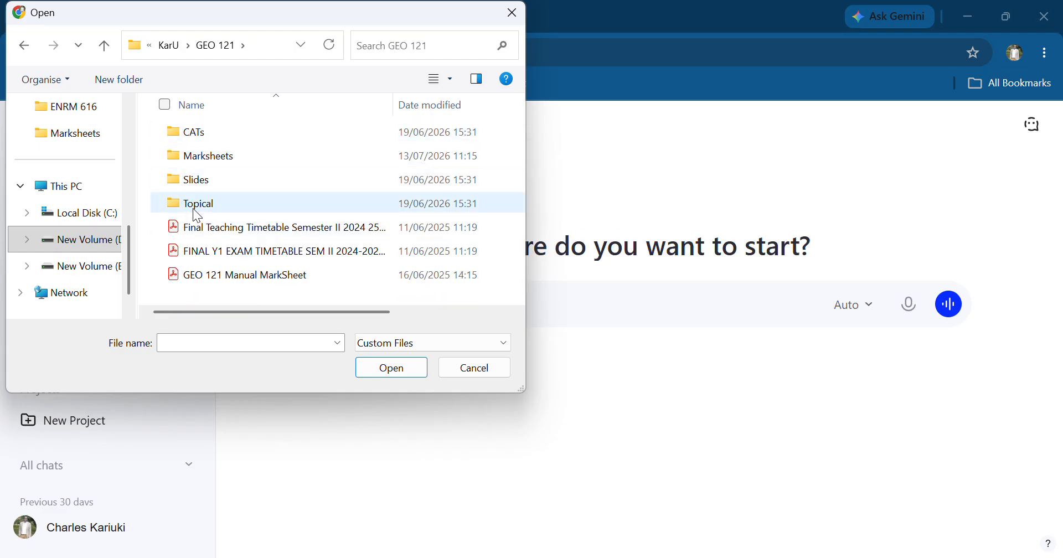
left_click(104, 44)
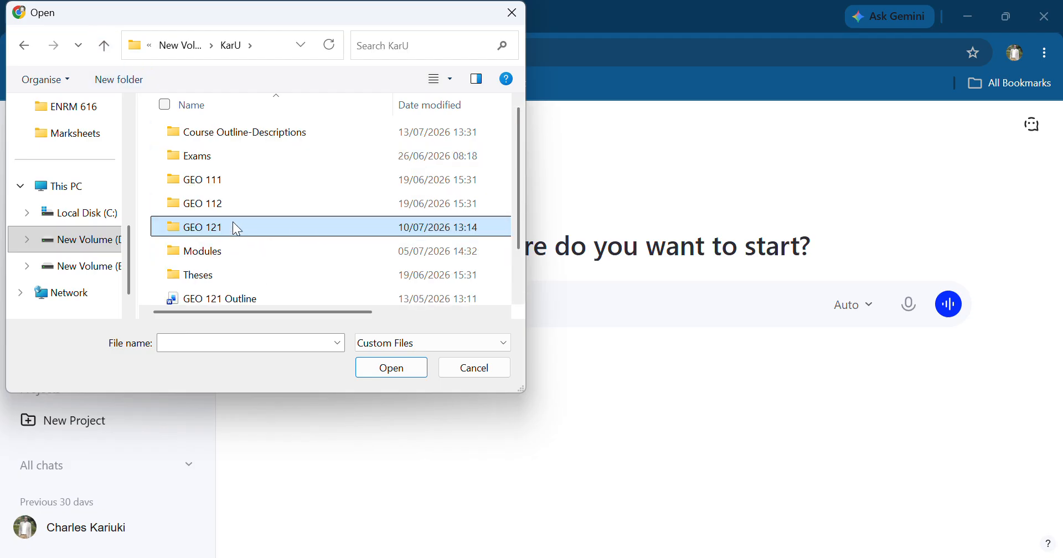
Attach the Unit Four PDF from the Modules > GEO 121 TOPICAL folder to the chat
left_click(216, 254)
double_click(216, 254)
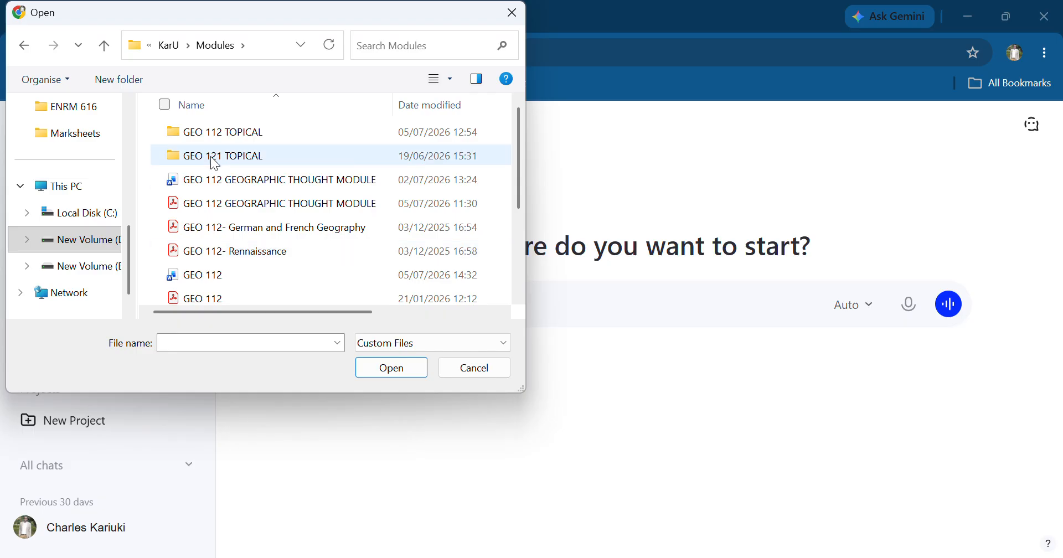
left_click(226, 162)
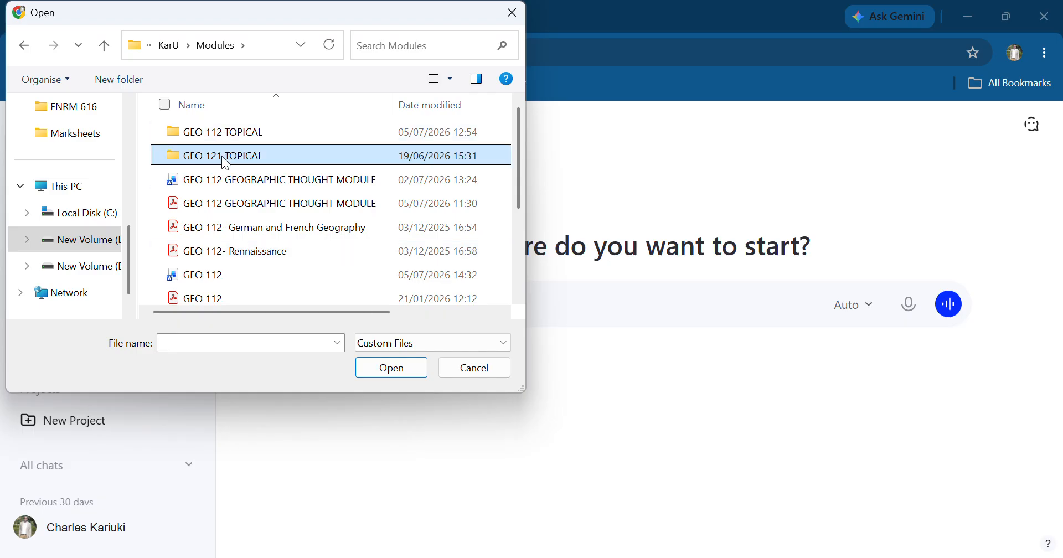
double_click(225, 161)
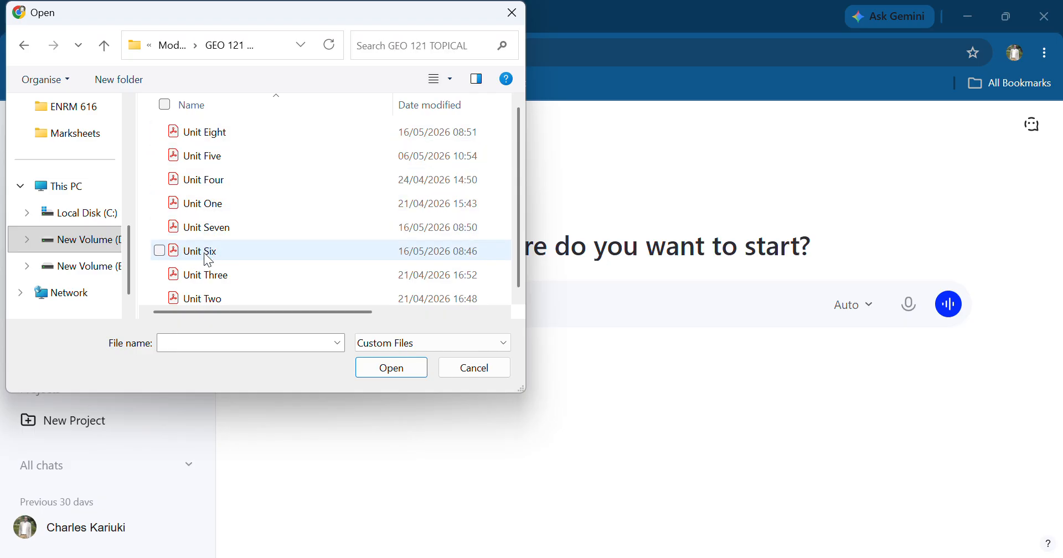
left_click(209, 182)
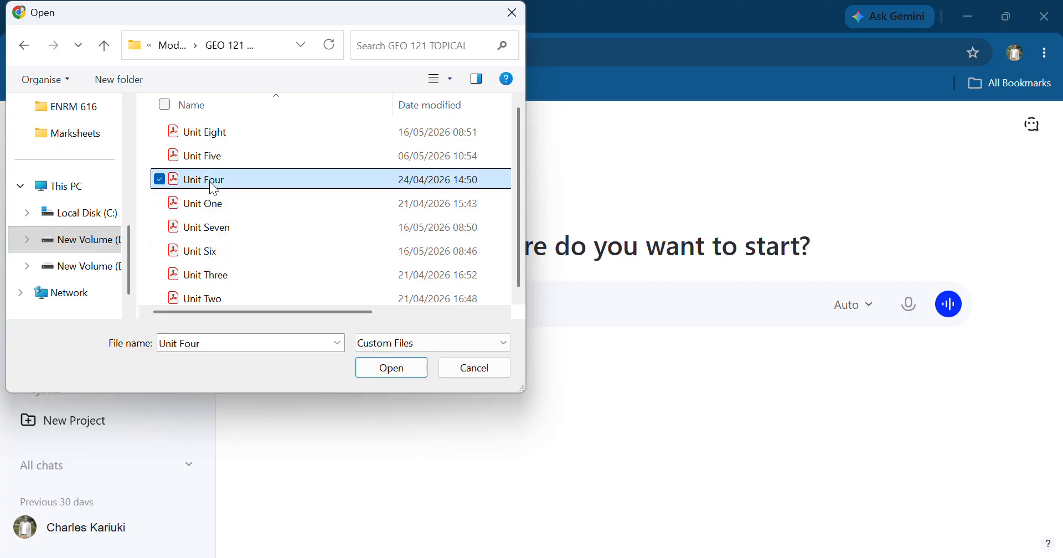
left_click(412, 375)
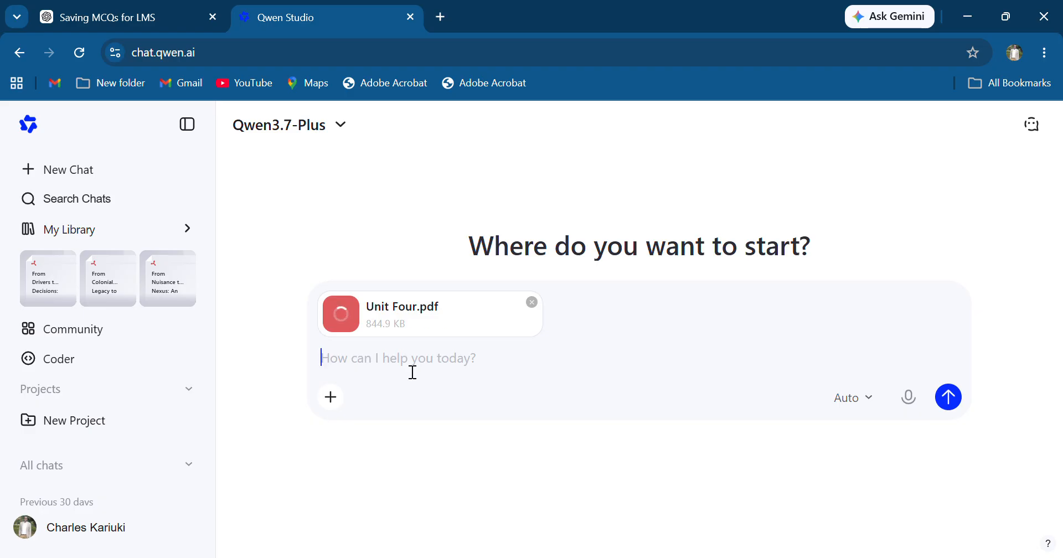
Write the prompt 'assume an exerienced professor design 5 MCQs with option in the format A) B) C) and with soltions in the format'
type("ass")
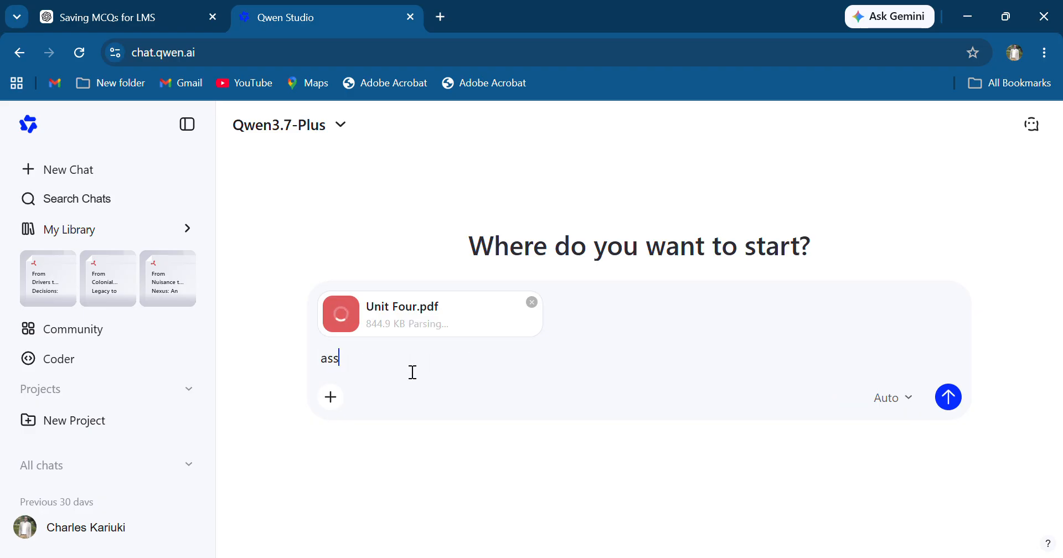
type("unm")
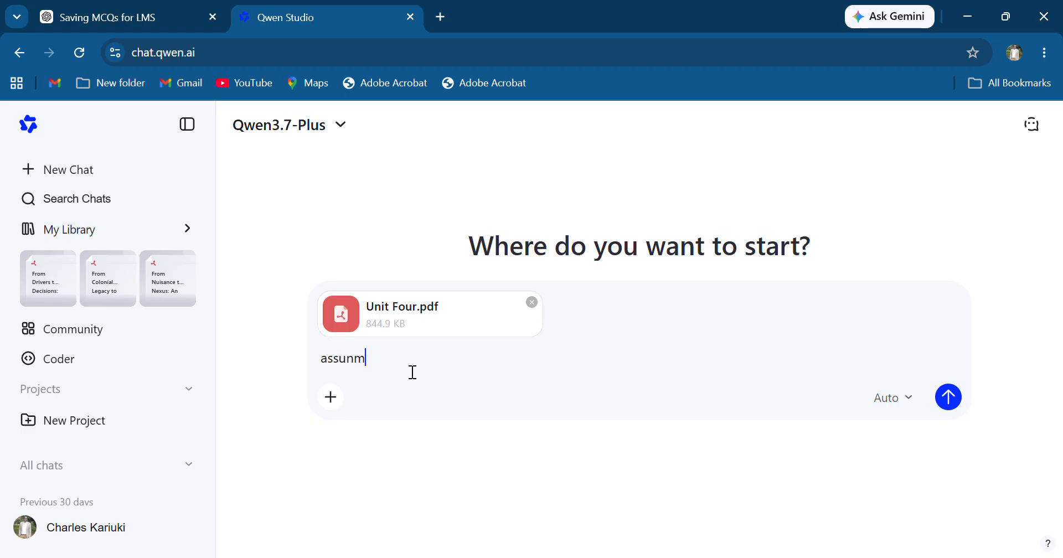
key("BackSpace")
key("BackSpace")
type("me a n exerienced profess")
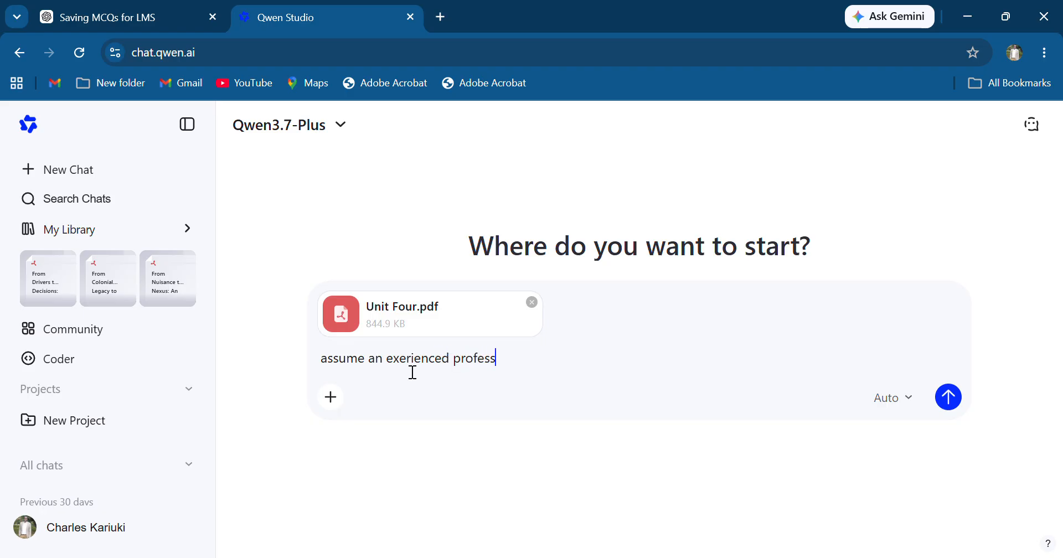
type("or, ")
type("des")
key("BackSpace")
key("BackSpace")
key("BackSpace")
type("design 5 MCQs")
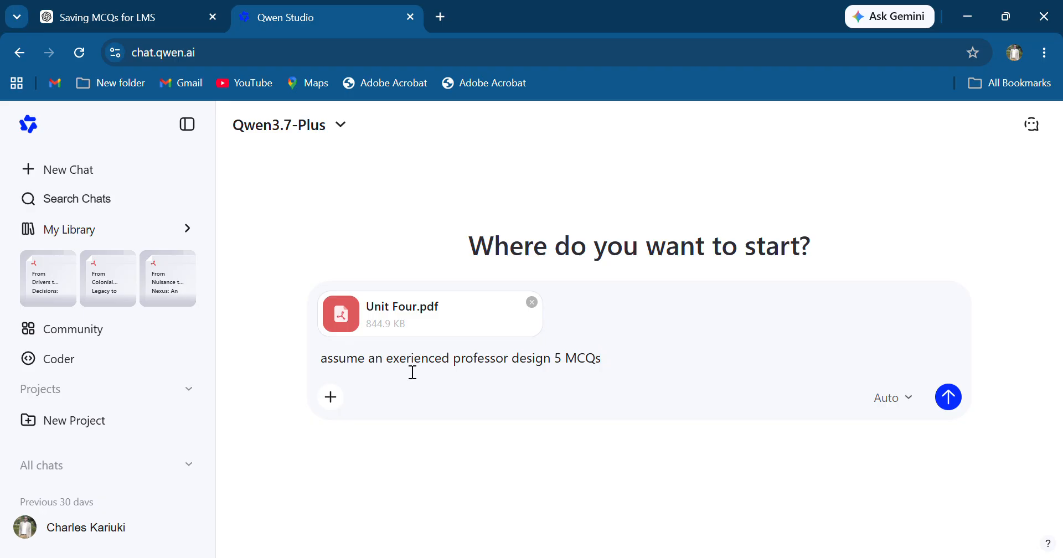
type(" with option in the format ")
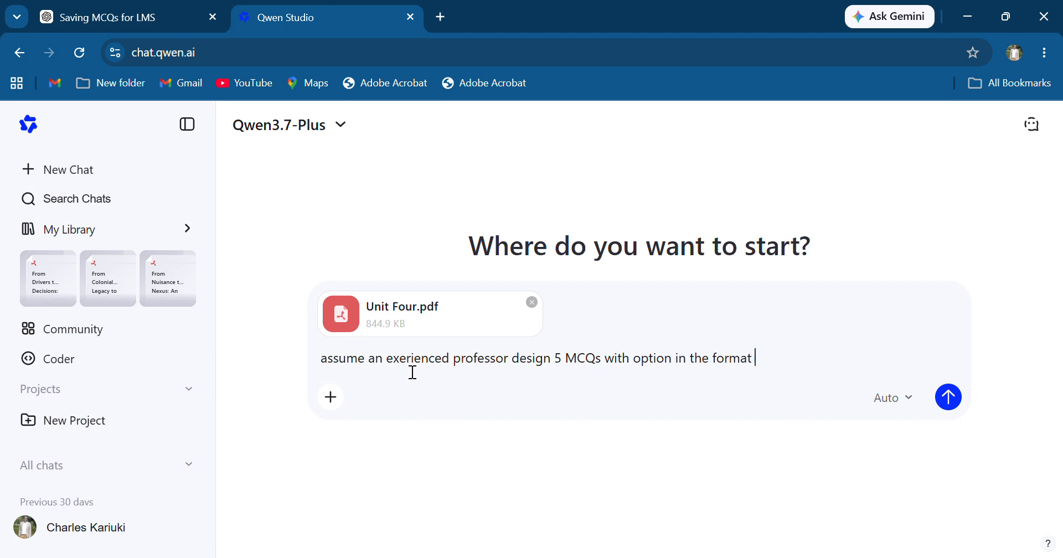
type("A) B) C) and with sol")
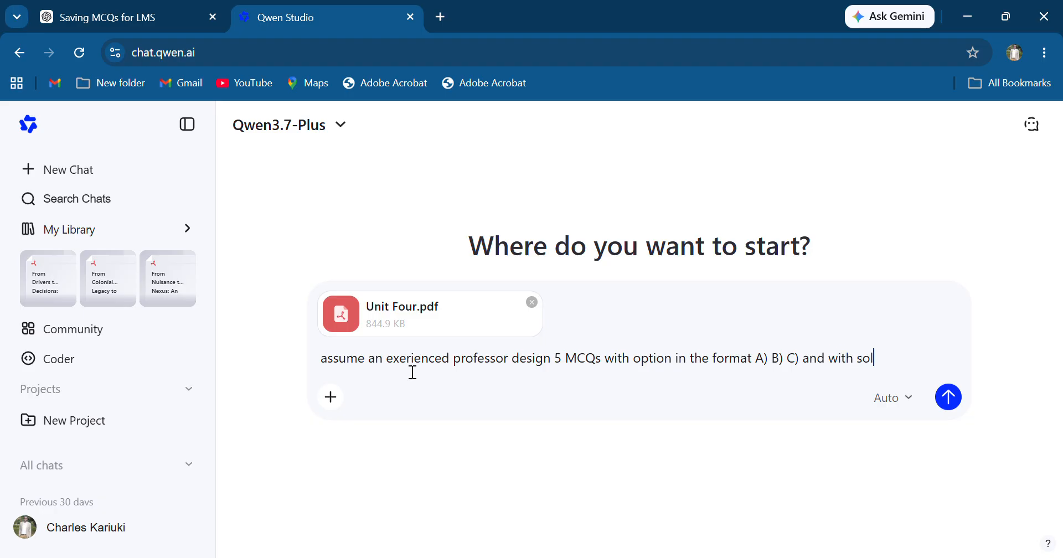
type("tions in the format An")
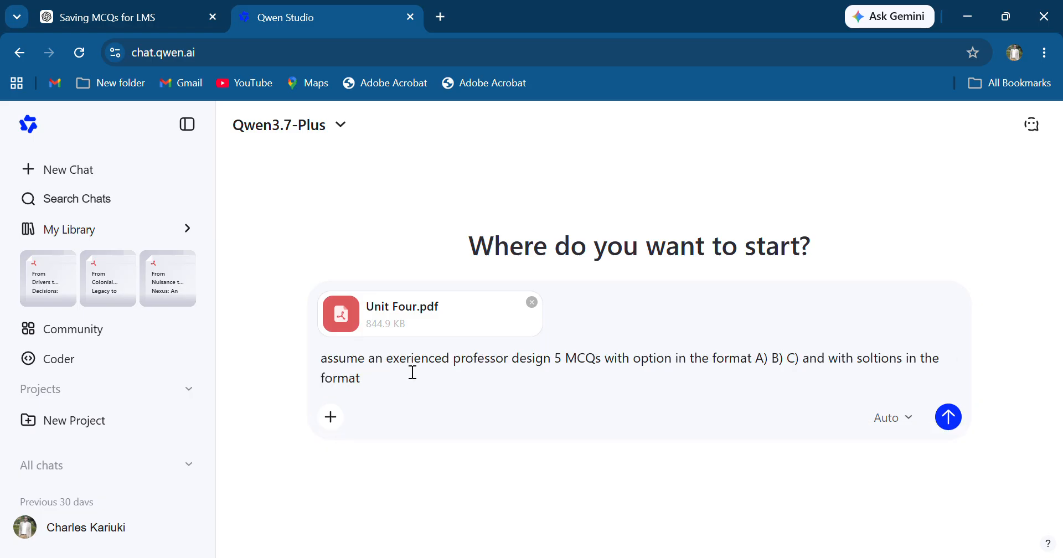
Complete the prompt with 'ANSWER: B using the atatched file' and send it to Qwen
key("BackSpace")
type("NSWER: b")
key("BackSpace")
type("B U")
key("BackSpace")
type("sin")
key("BackSpace")
key("BackSpace")
key("BackSpace")
type("using the atatched")
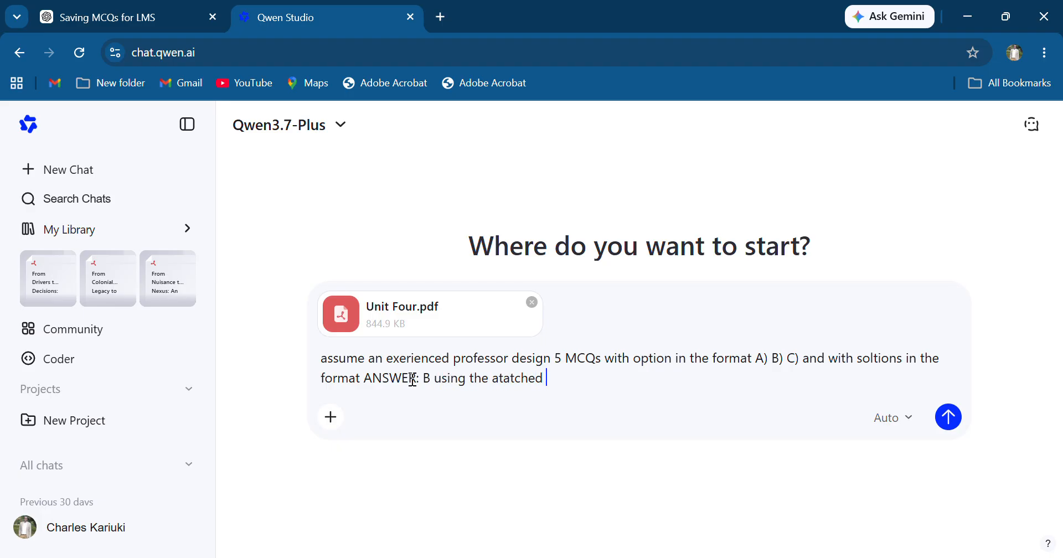
type(" file")
key("Return")
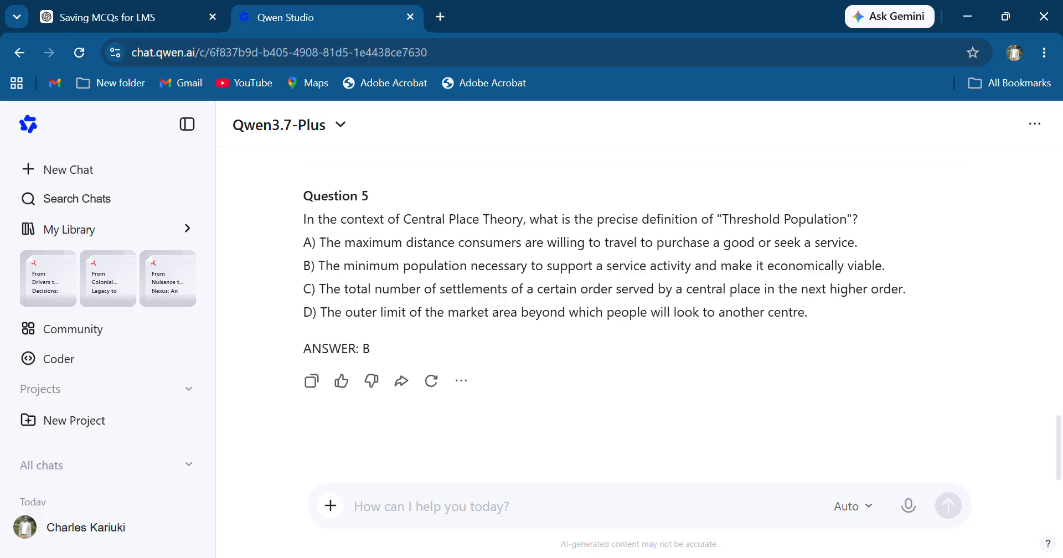
Select the whole generated response from Question 1 through the final answer and copy it
scroll(637, 465, "up", 15)
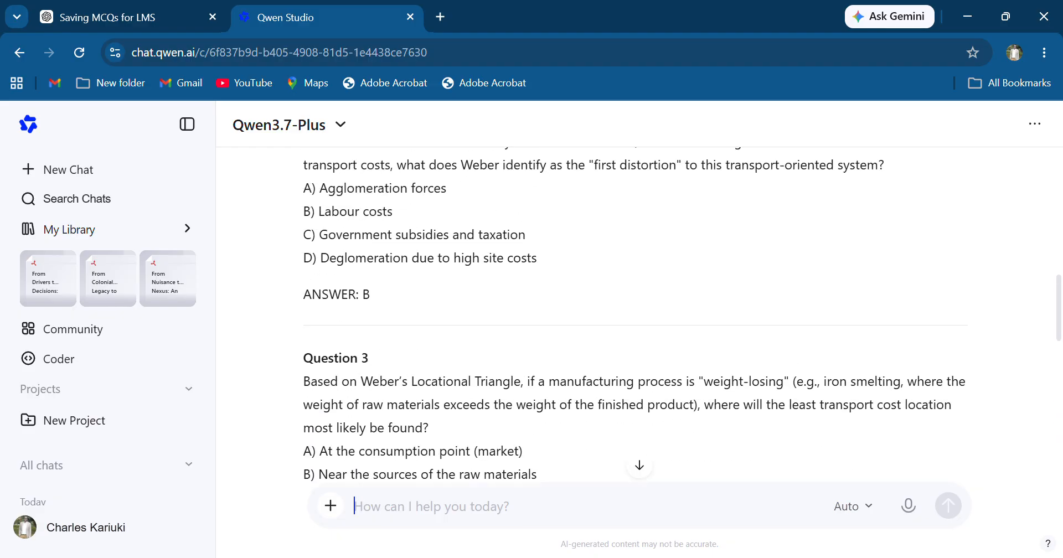
scroll(637, 315, "up", 5)
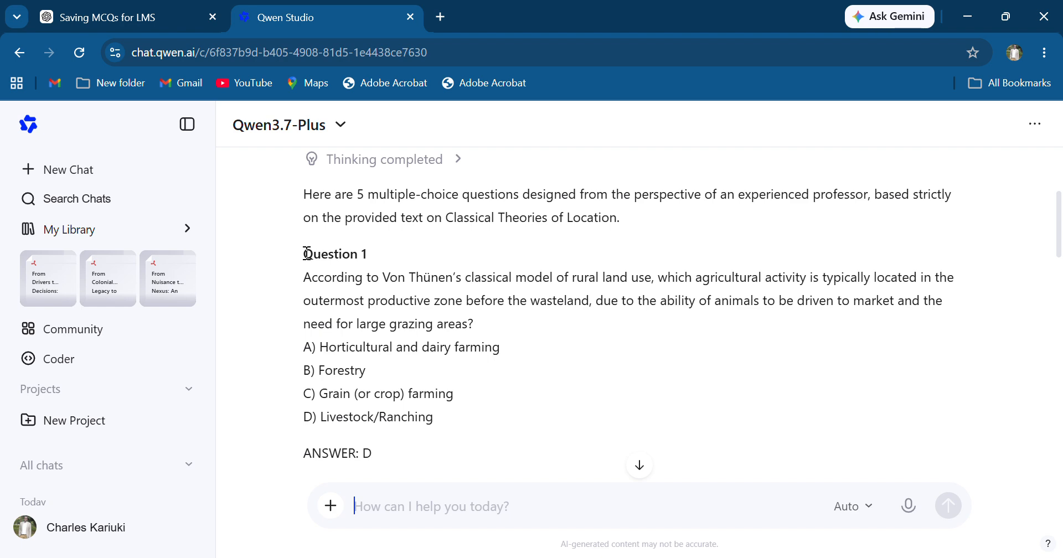
left_click_drag(305, 257, 476, 366)
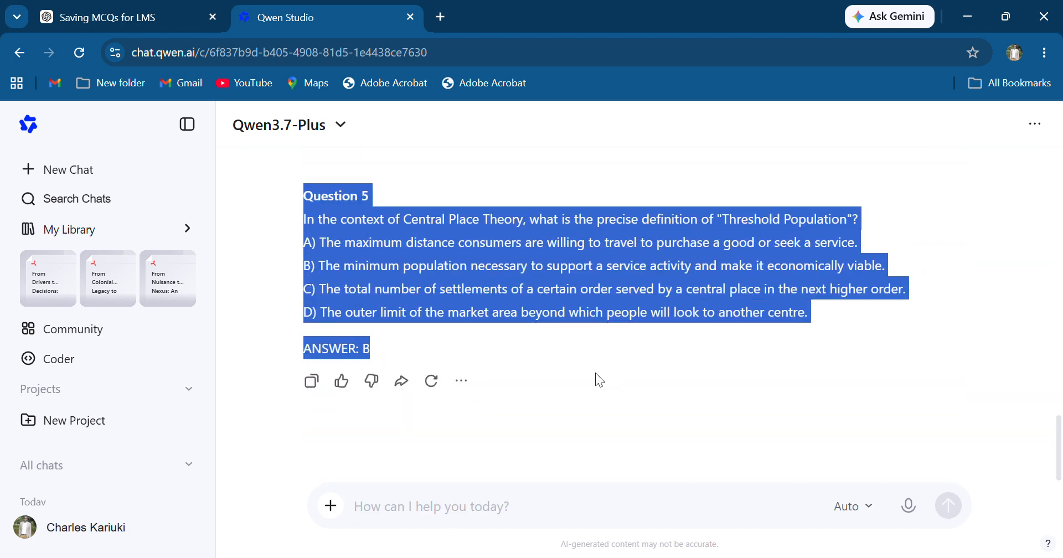
right_click(334, 245)
left_click(379, 263)
Open a blank Word document and paste the copied MCQs into it
key("super")
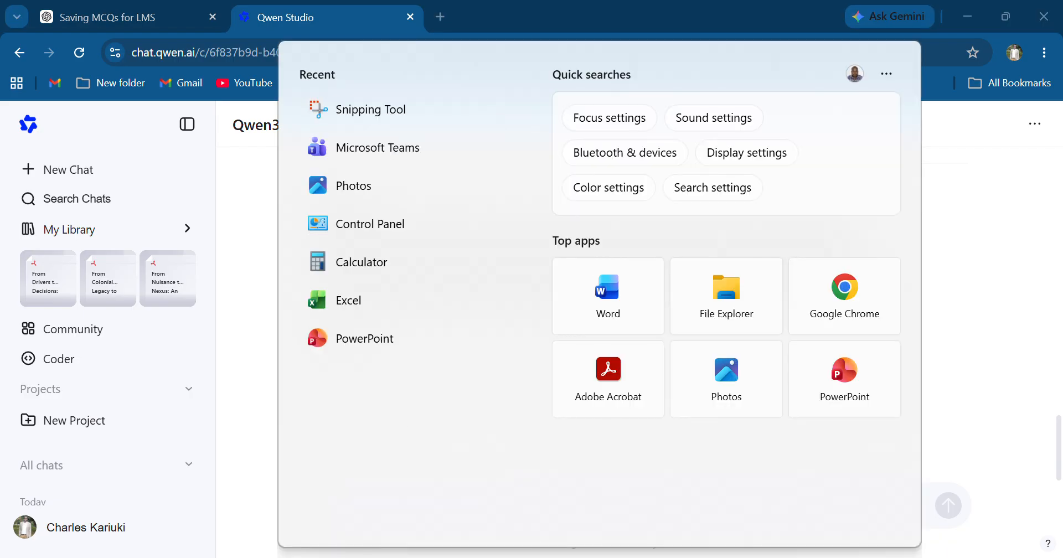
left_click(623, 296)
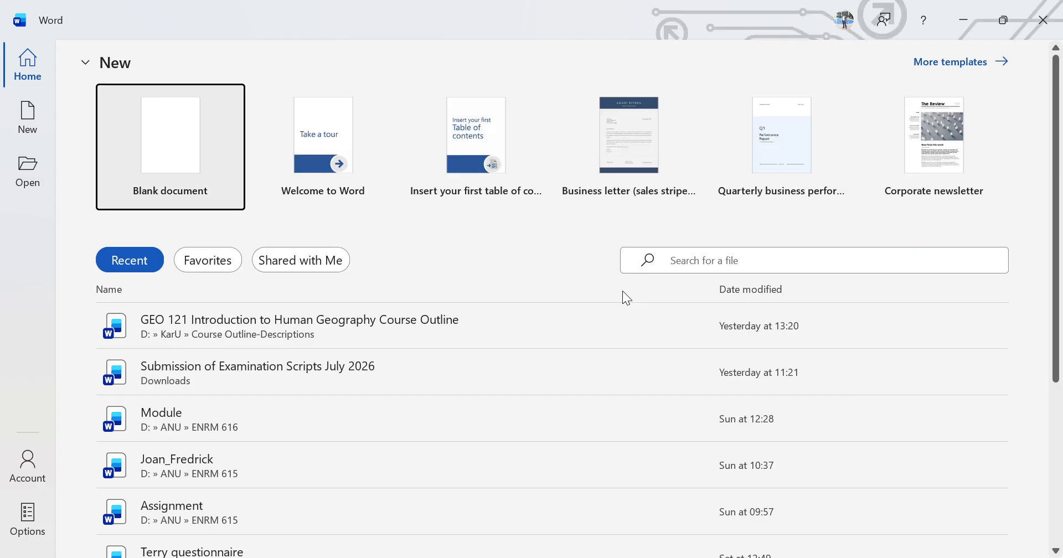
left_click(176, 191)
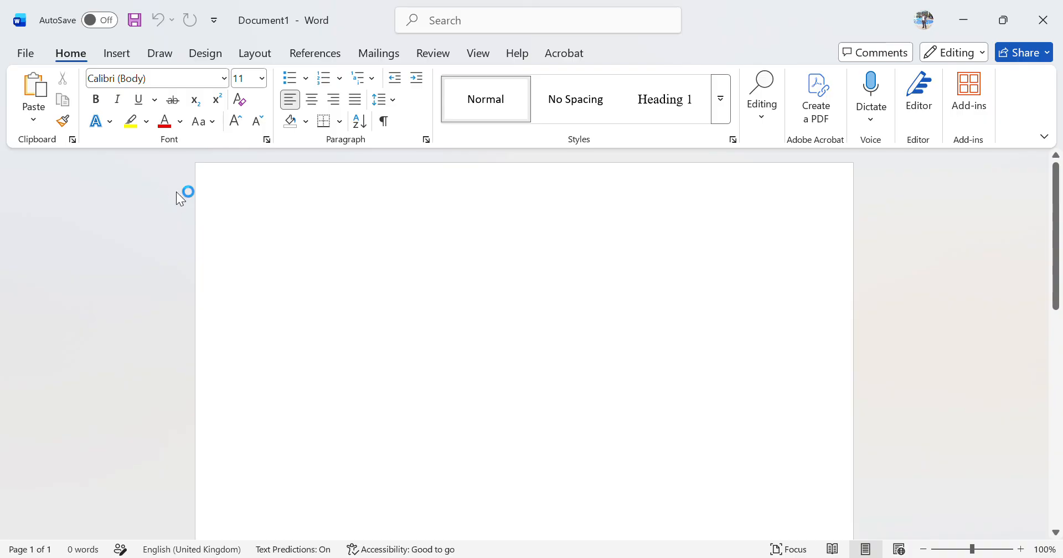
key("ctrl+v")
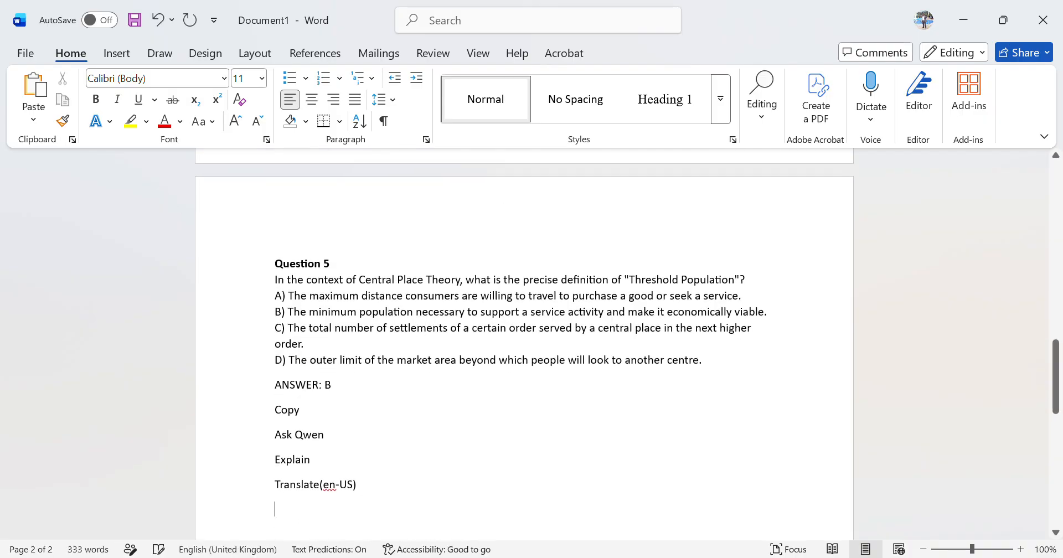
Delete the Question 1 heading and the horizontal divider line below its answer
scroll(422, 331, "up", 15)
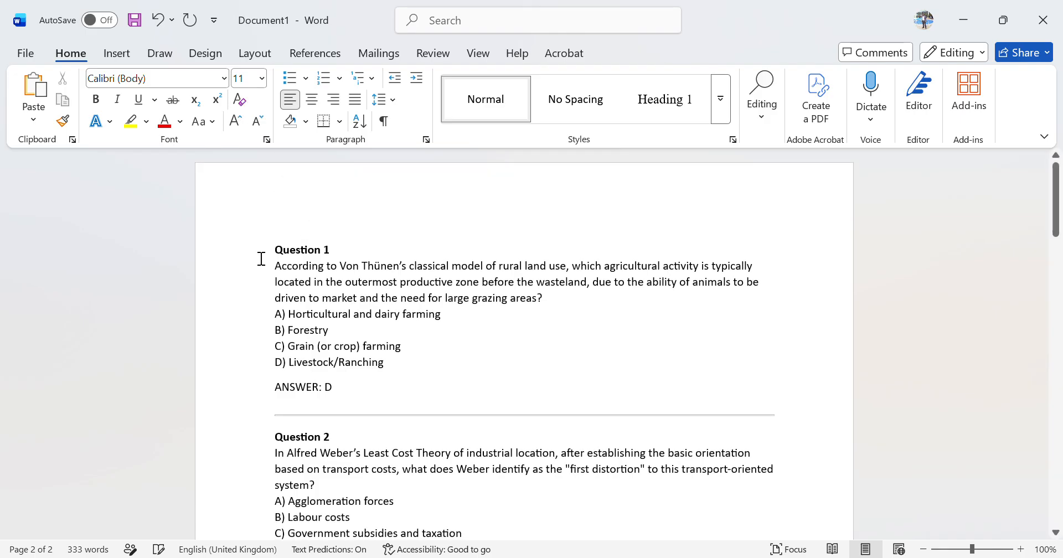
left_click_drag(277, 251, 341, 249)
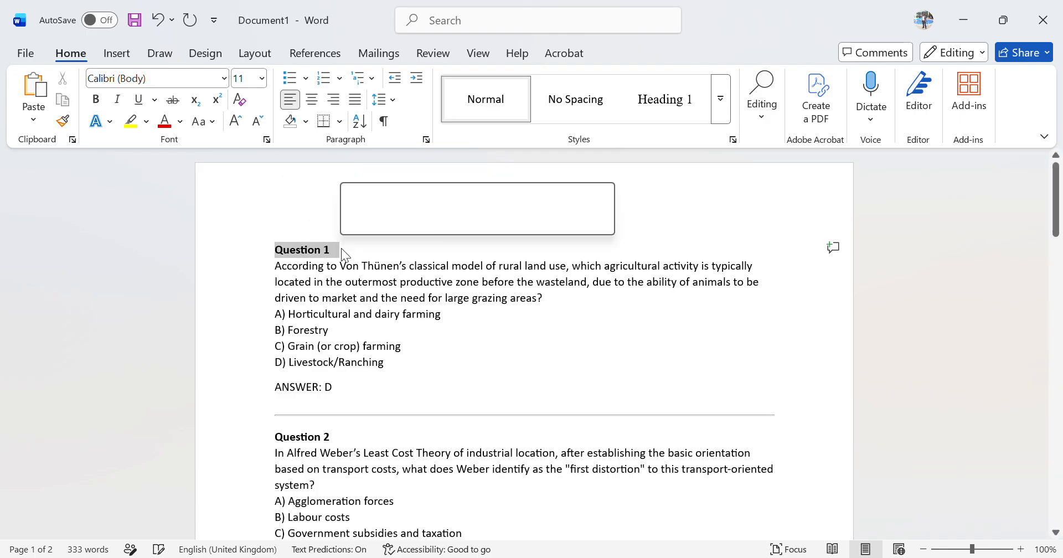
key("BackSpace")
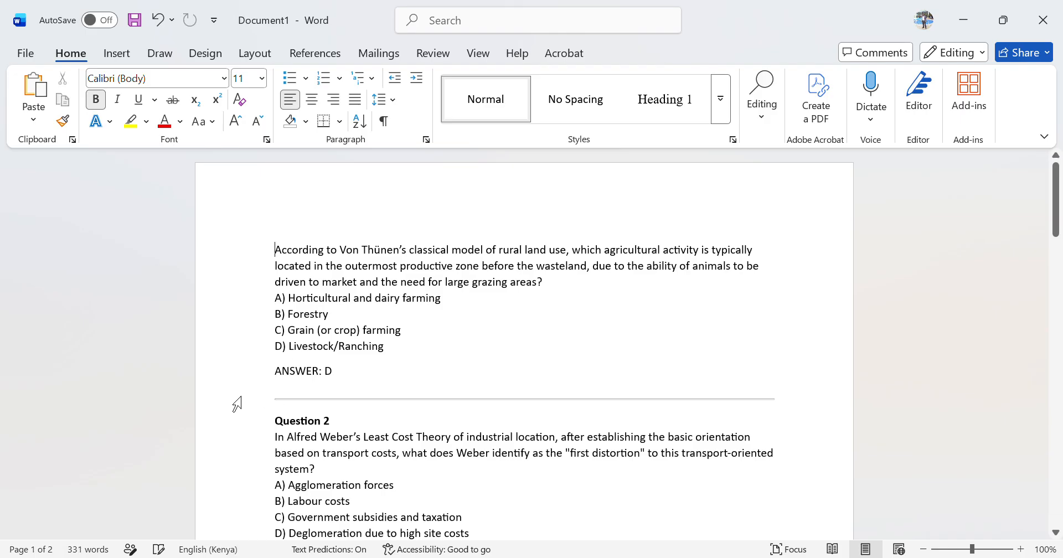
left_click(236, 403)
key("BackSpace")
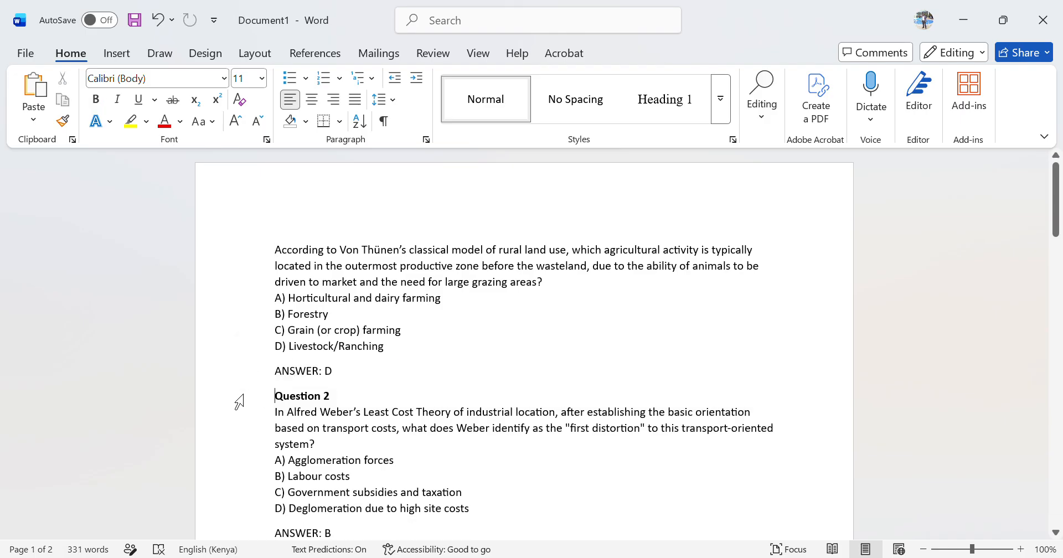
Delete the Question 2 heading and the horizontal divider below its answer, leaving blank lines between questions
left_click(249, 403)
key("BackSpace")
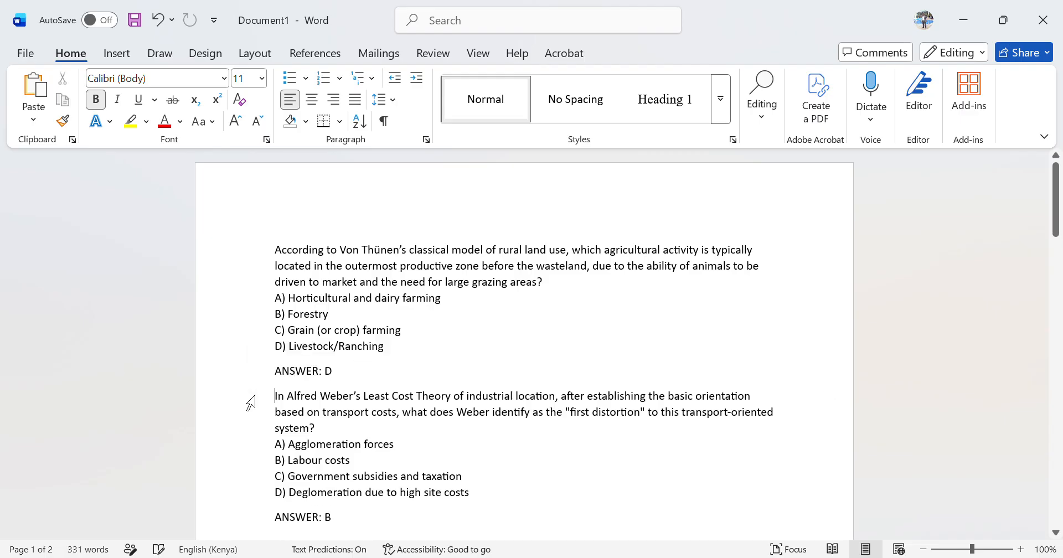
key("Return")
scroll(275, 265, "down", 3)
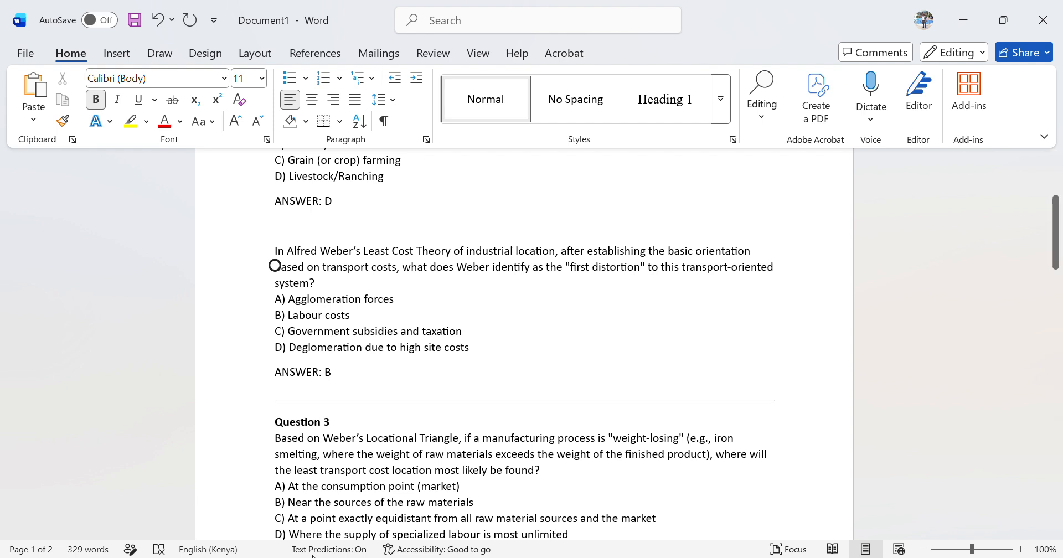
left_click(231, 400)
key("Delete")
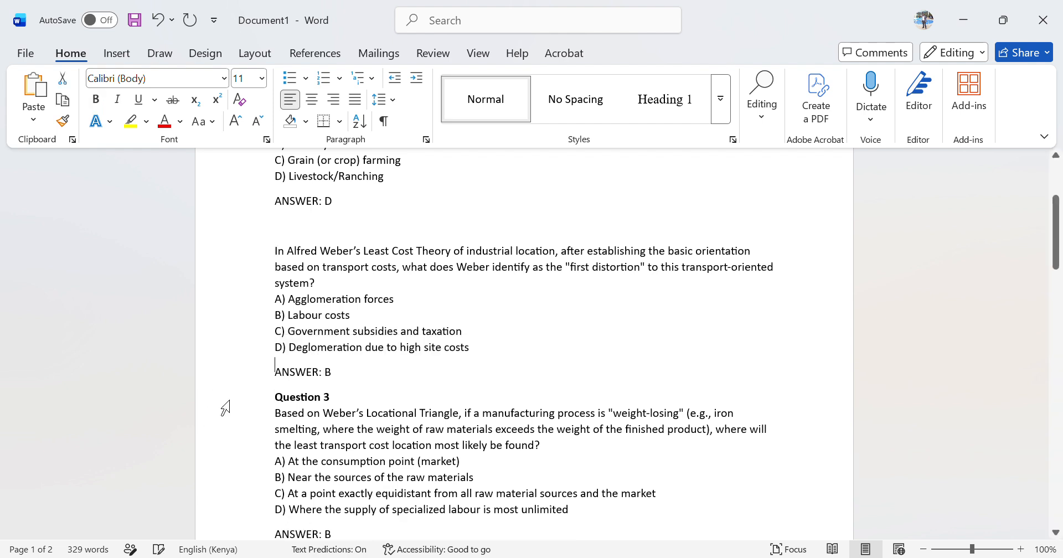
key("Return")
Delete the Question 3 heading and the horizontal divider below its answer
left_click(256, 429)
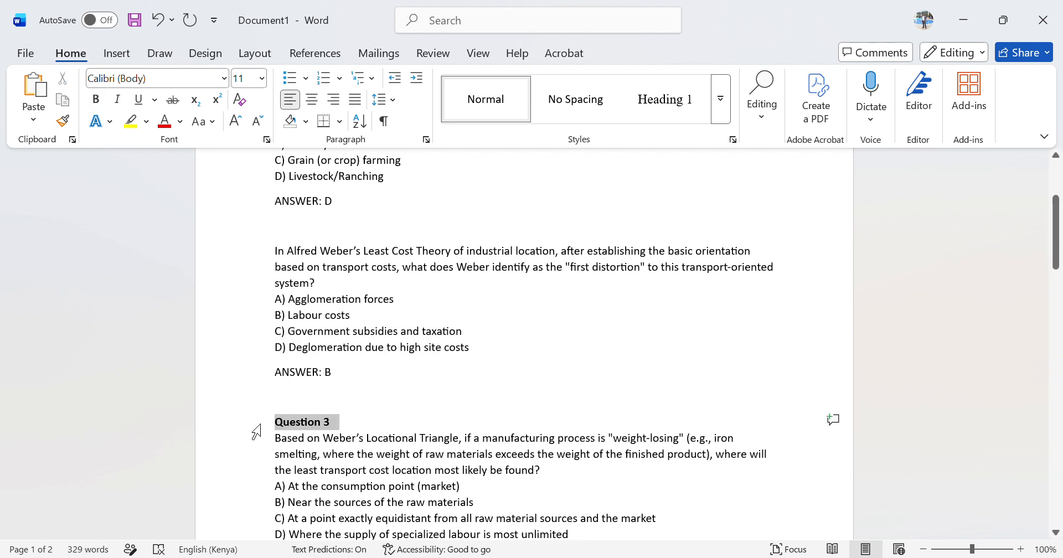
key("Delete")
scroll(256, 429, "down", 4)
left_click(275, 222)
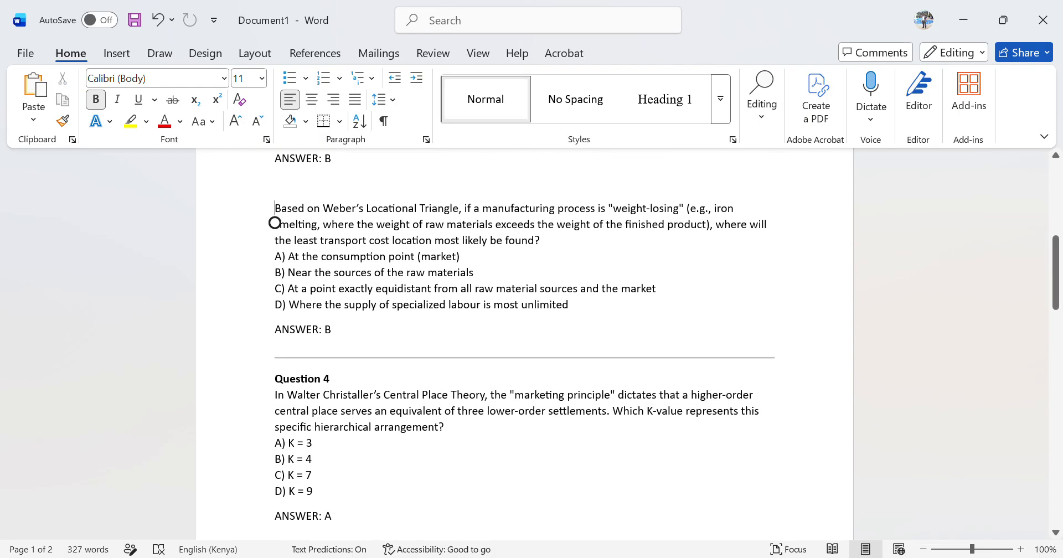
left_click(244, 363)
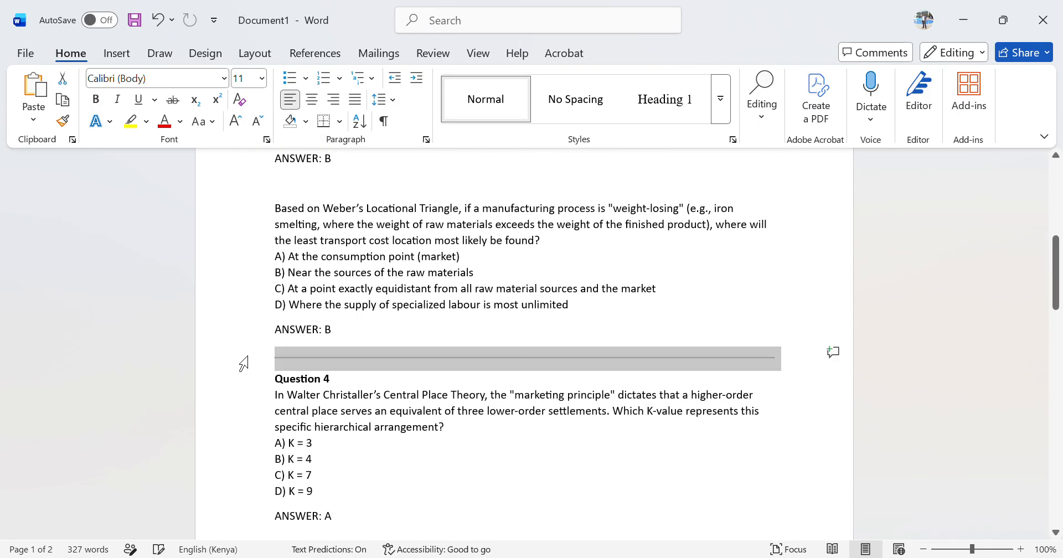
key("Delete")
Remove the Question 4 heading, the divider below its answer, and the Question 5 heading
left_click_drag(287, 354, 351, 352)
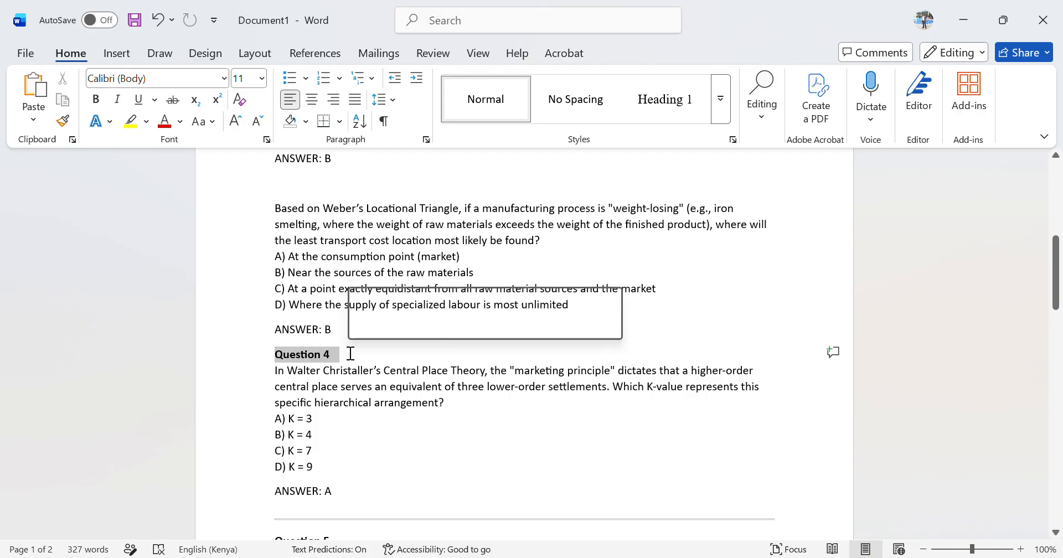
key("Delete")
key("Return")
scroll(525, 337, "down", 7)
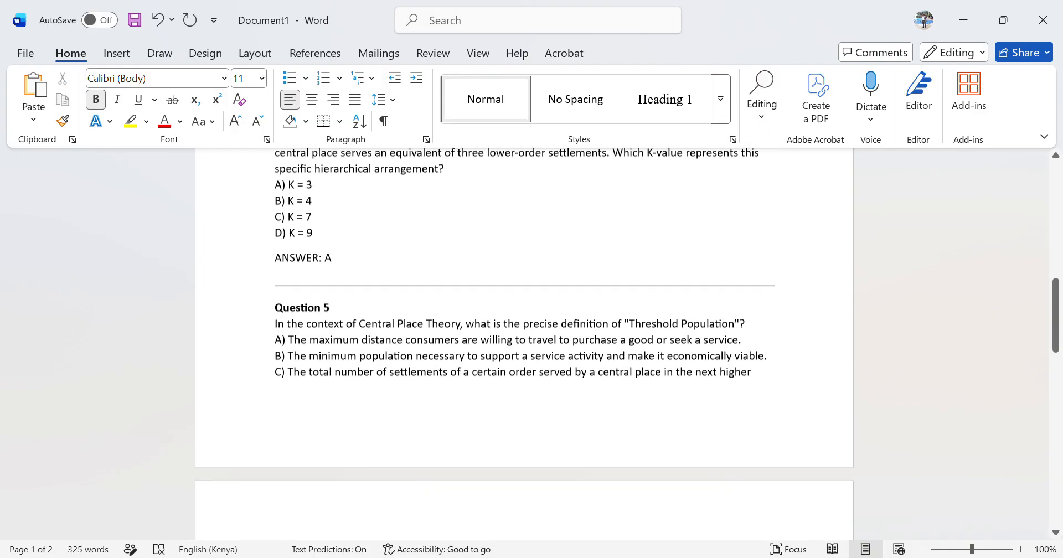
scroll(21, 136, "up", 3)
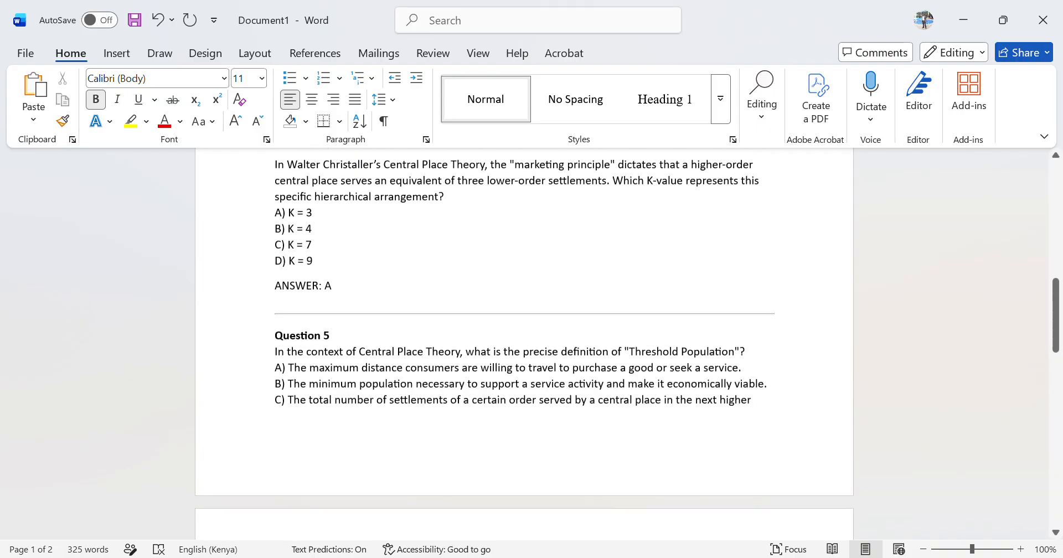
left_click(238, 324)
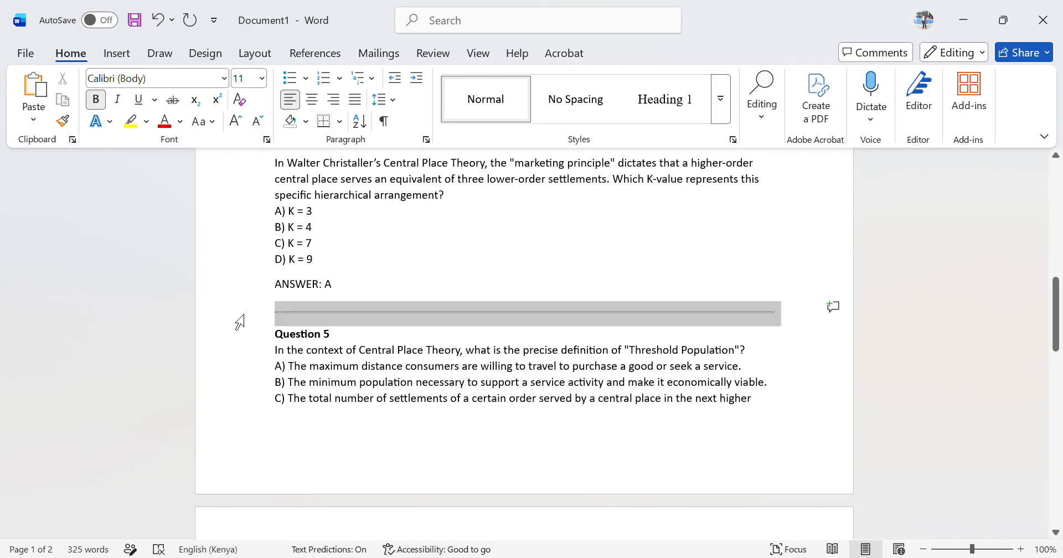
key("Delete")
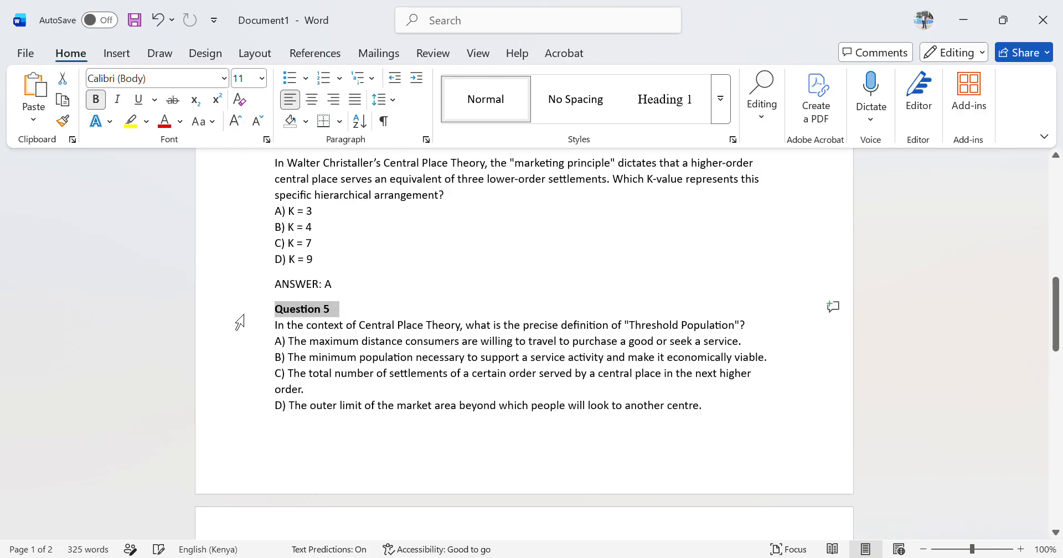
key("Delete")
Delete the leftover Copy, Ask Qwen, Explain and Translate(en-US) lines at the end of the document
scroll(239, 322, "down", 3)
scroll(524, 343, "down", 4)
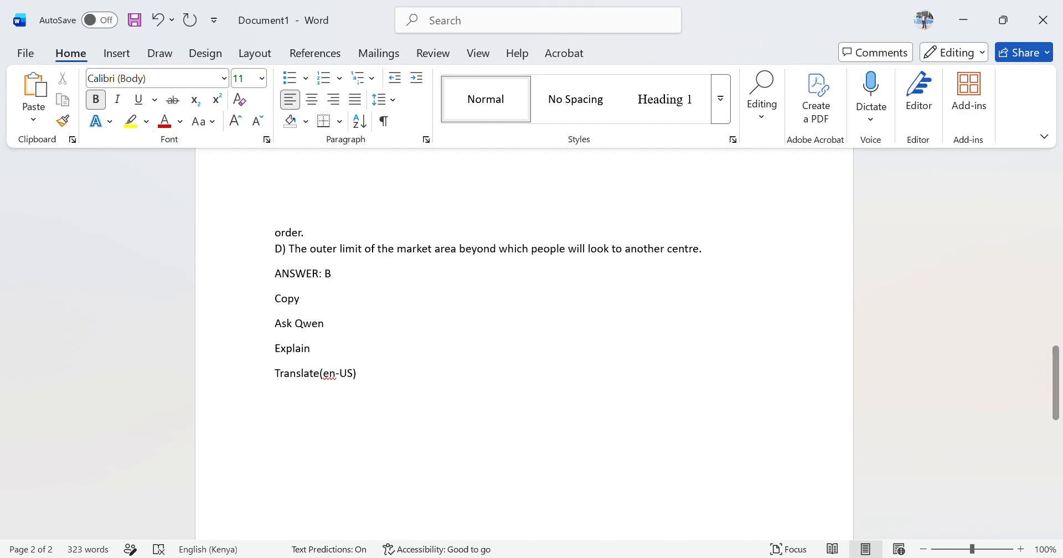
left_click_drag(385, 396, 268, 304)
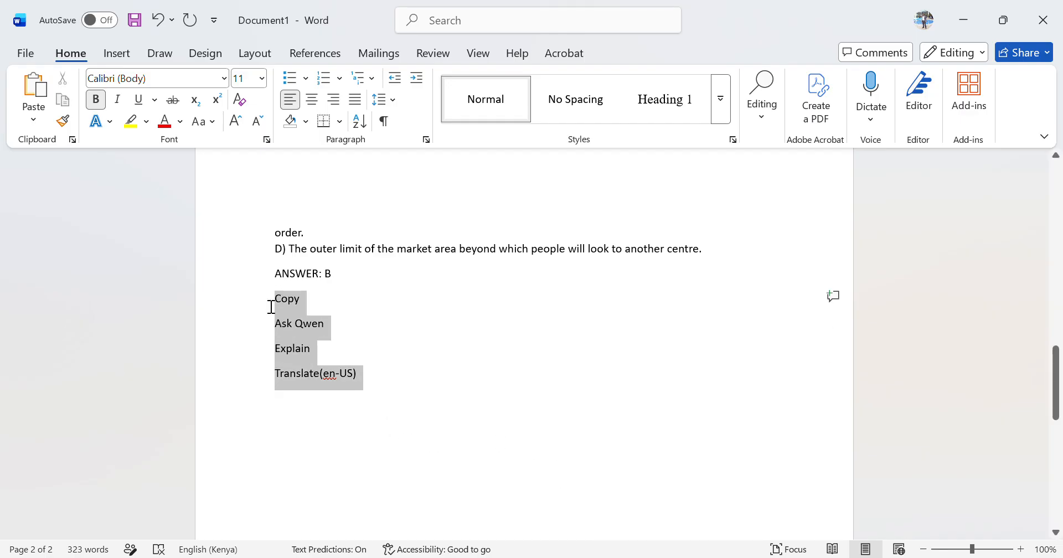
key("Delete")
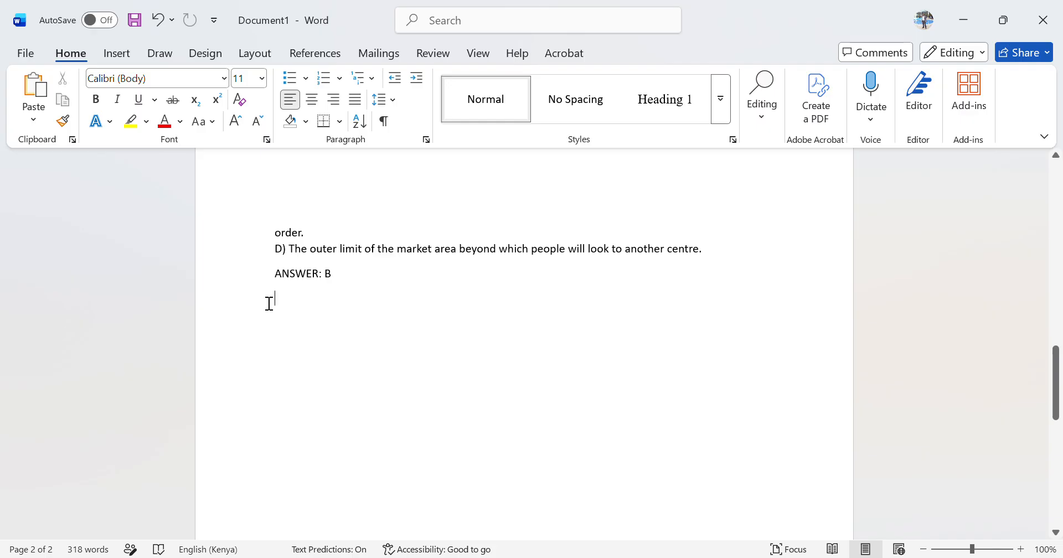
Save the document to the Desktop as Plain Text under the name According to Von Thünen
scroll(269, 303, "up", 5)
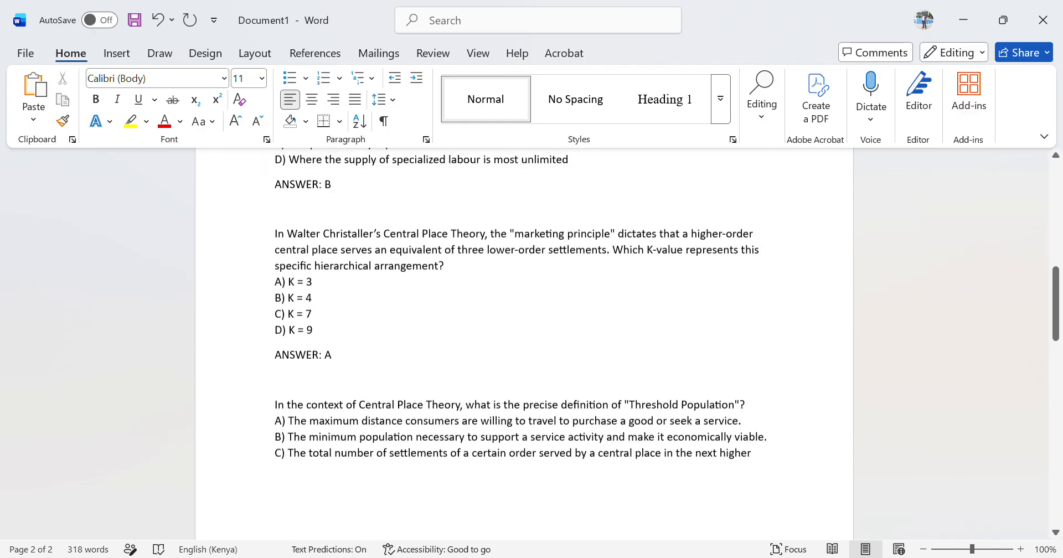
scroll(525, 344, "up", 10)
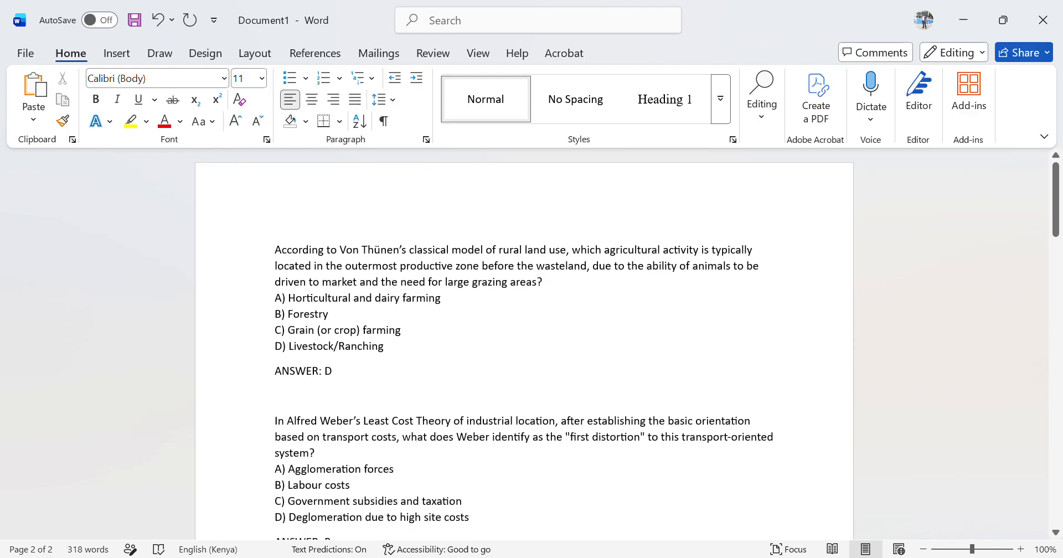
left_click(26, 52)
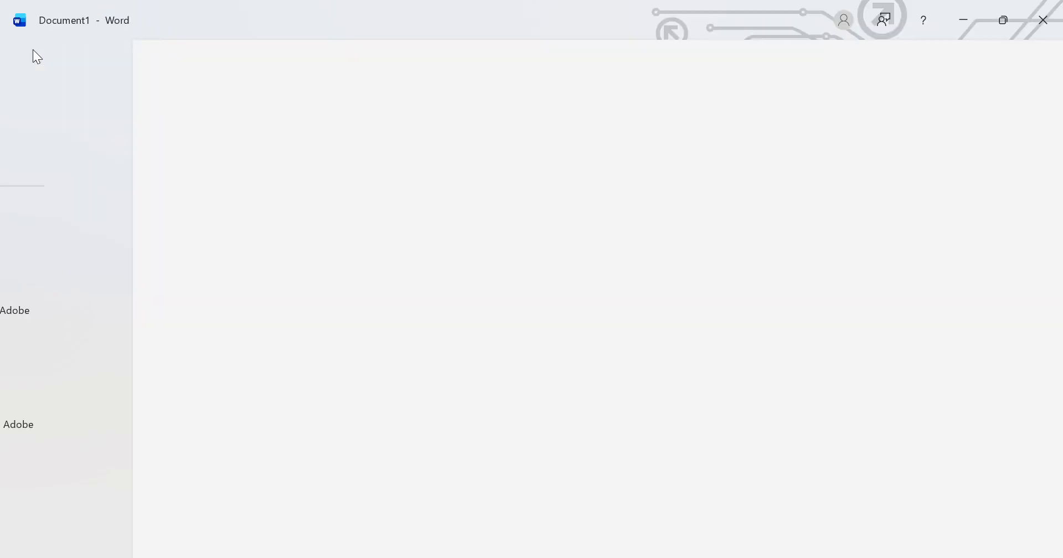
left_click(58, 283)
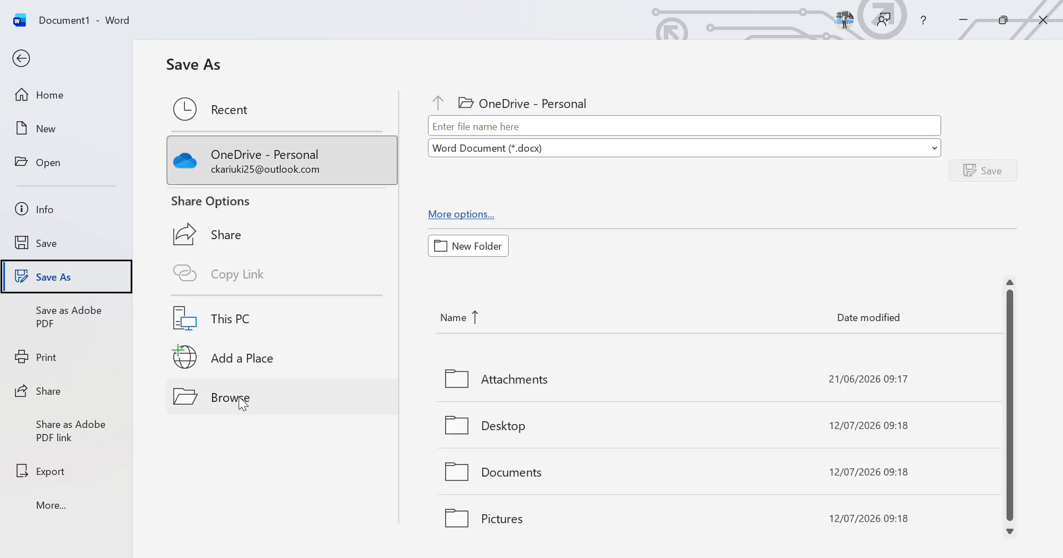
left_click(242, 402)
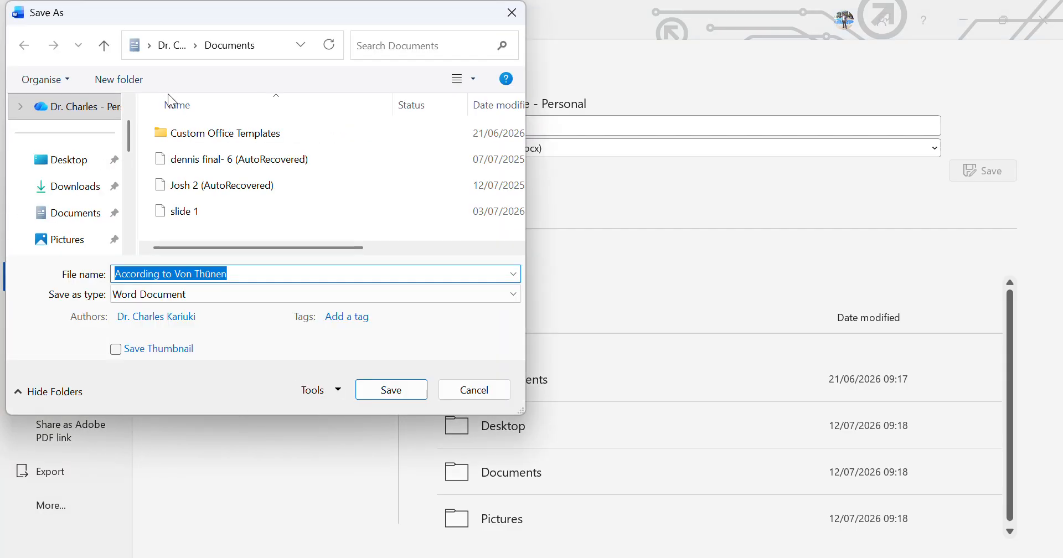
left_click(77, 163)
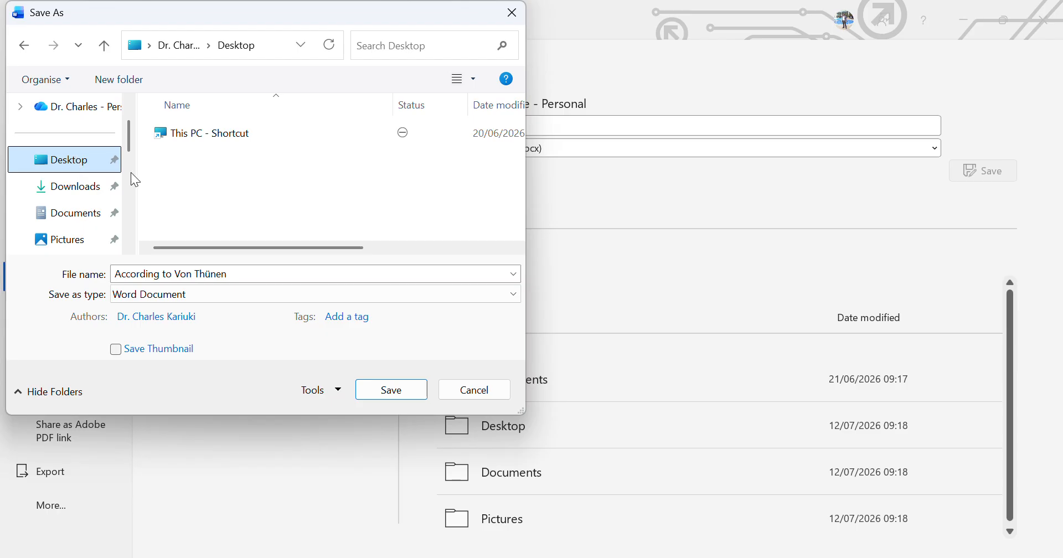
left_click(199, 302)
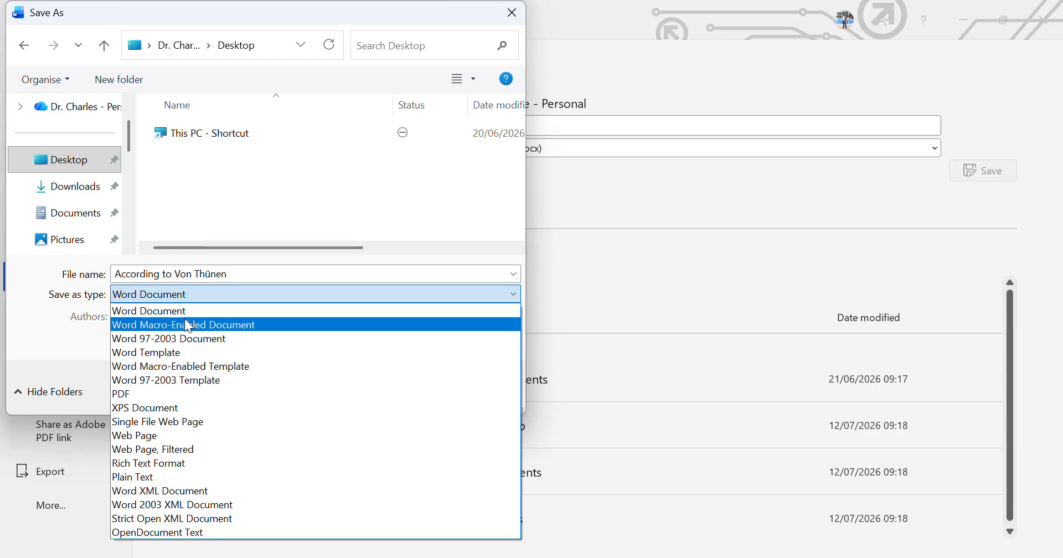
left_click(158, 479)
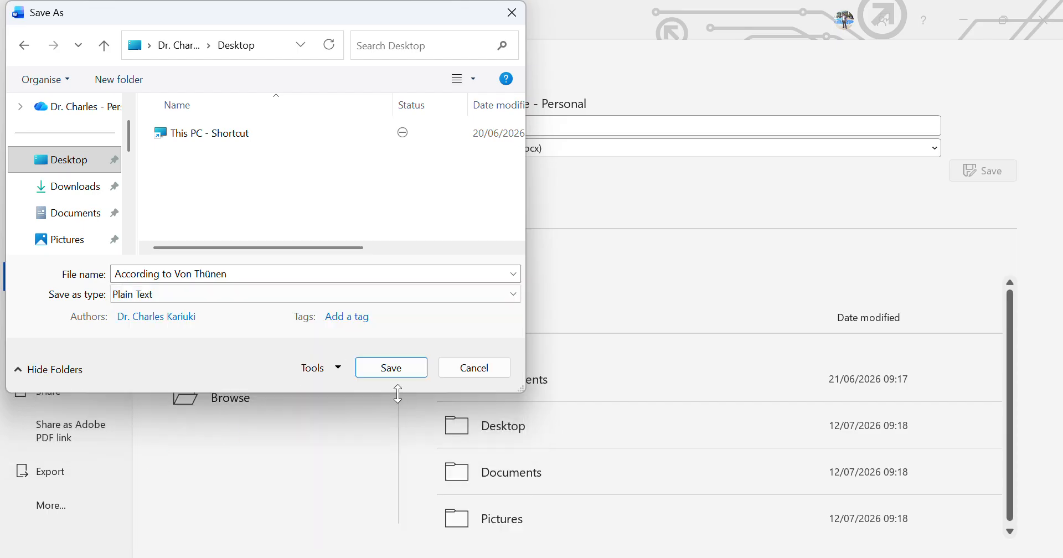
left_click(391, 370)
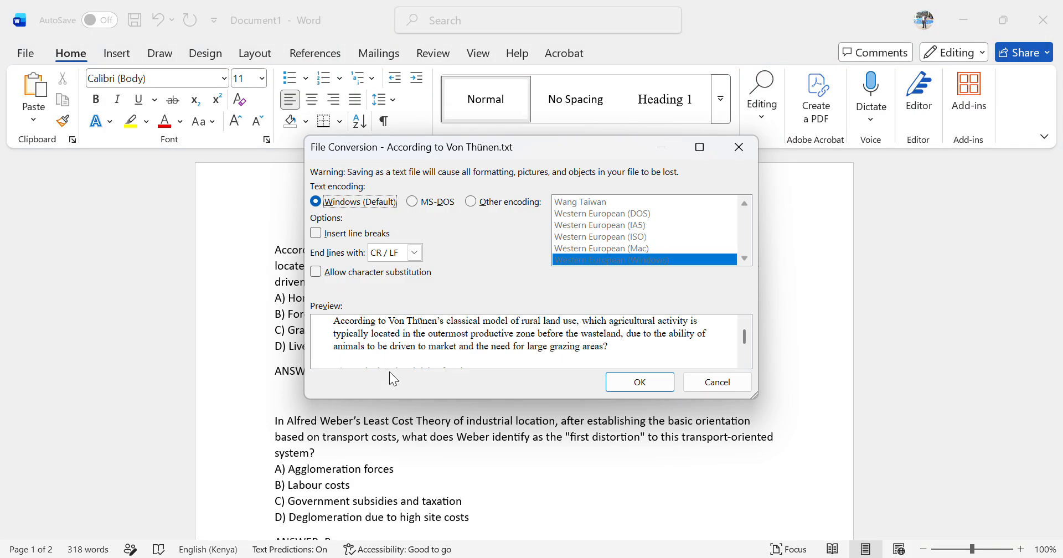
Set the text encoding to Unicode (UTF-8) with CR / LF line endings and confirm the file conversion
left_click(480, 204)
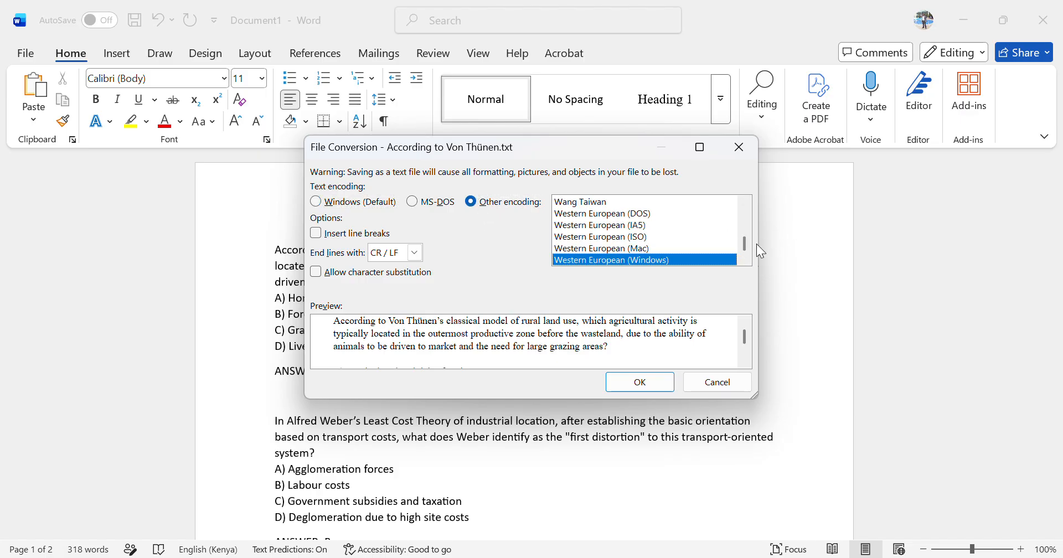
left_click_drag(743, 247, 743, 242)
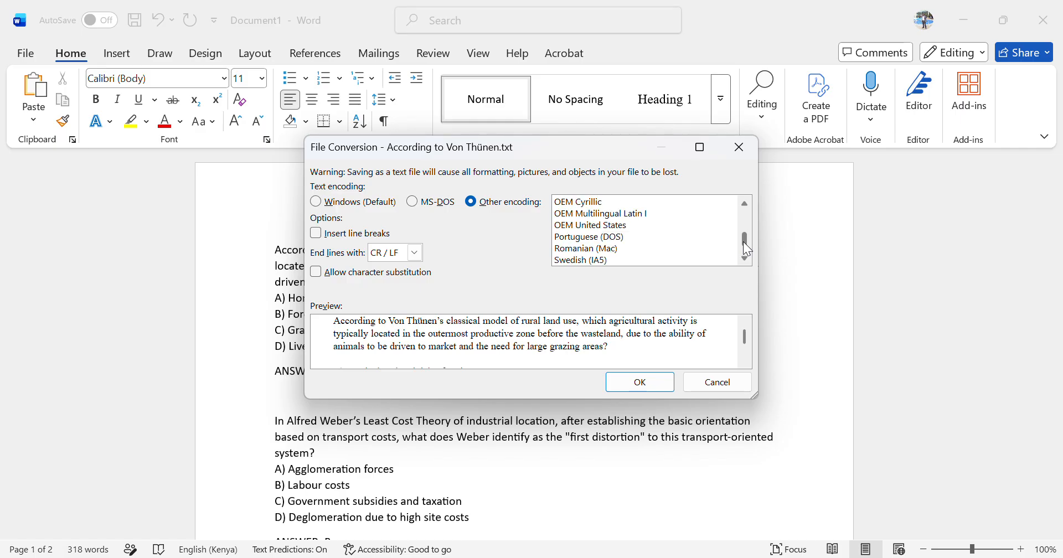
key("u")
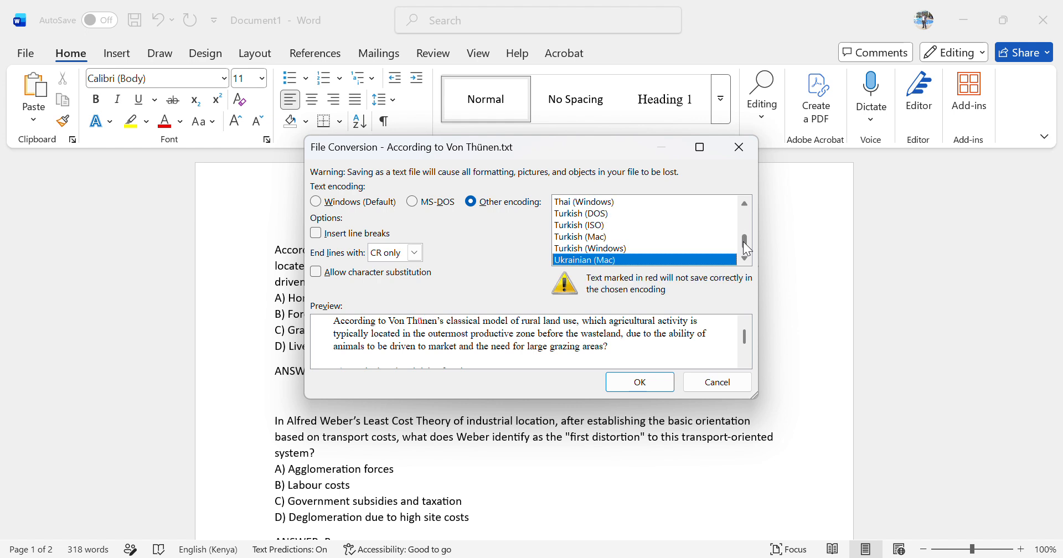
scroll(744, 244, "down", 2)
scroll(744, 243, "down", 3)
scroll(743, 244, "up", 1)
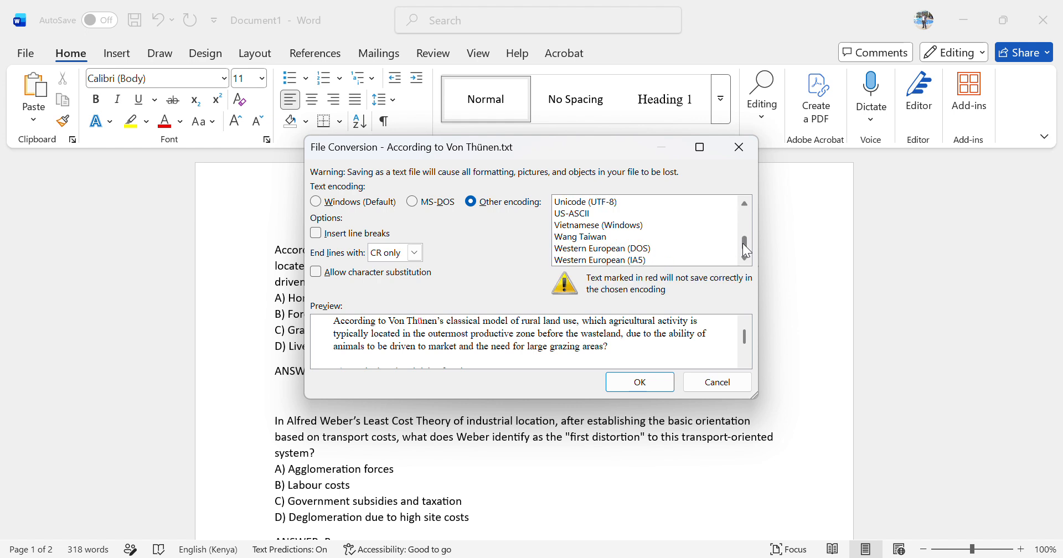
left_click(606, 203)
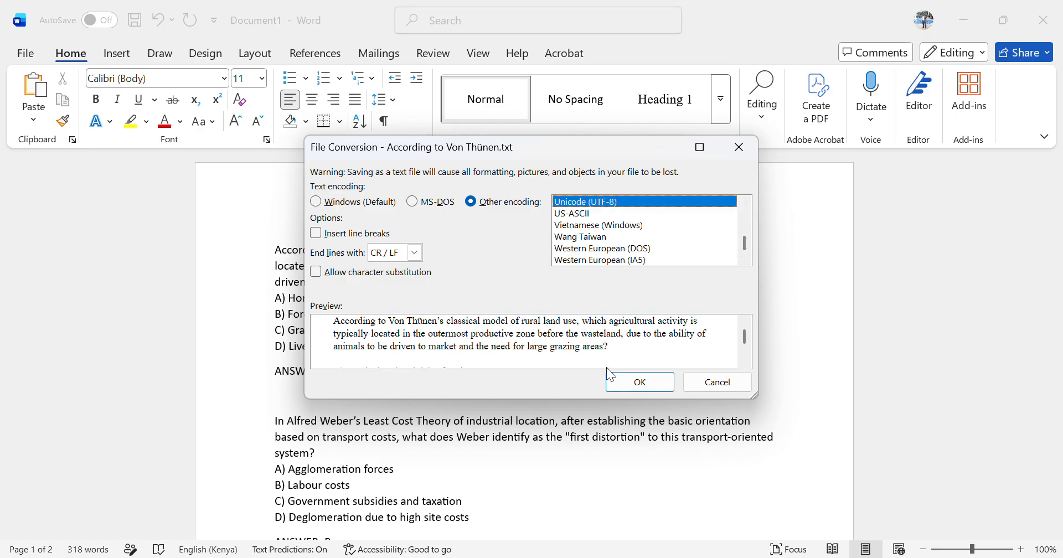
left_click(634, 387)
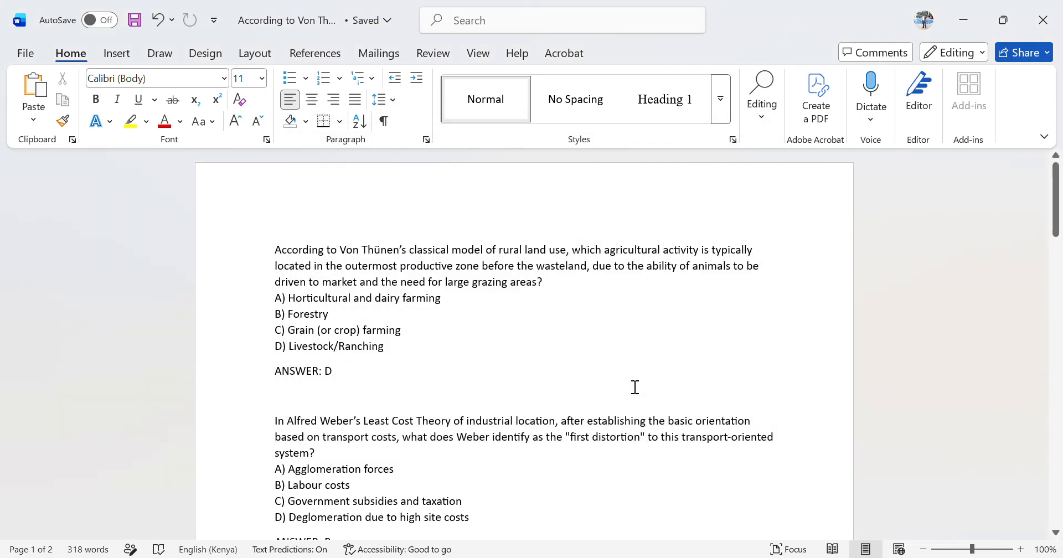
Minimize Word, open the saved According to Von Thünen text file from the desktop to check it, and close it
left_click(964, 22)
left_click(961, 16)
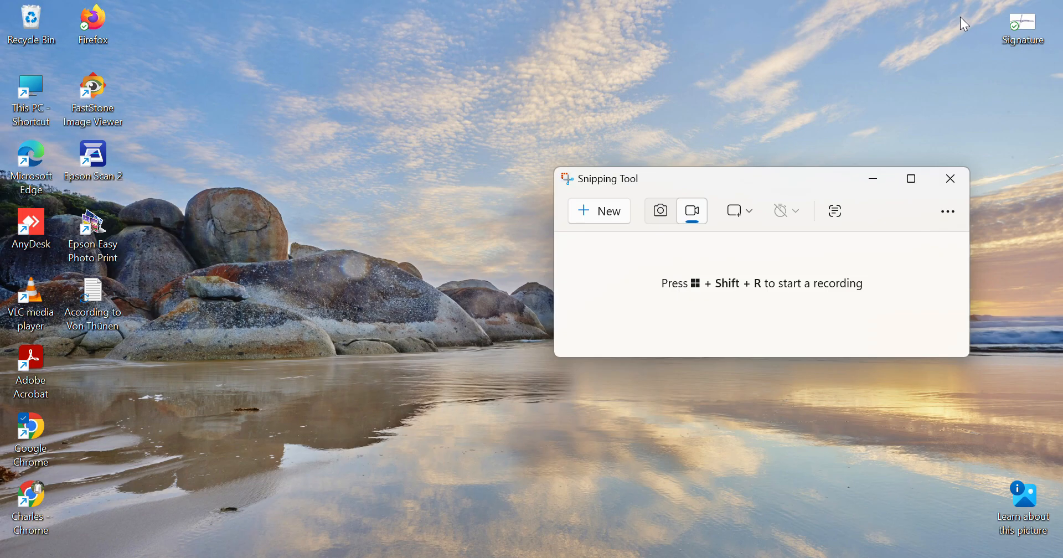
left_click(103, 314)
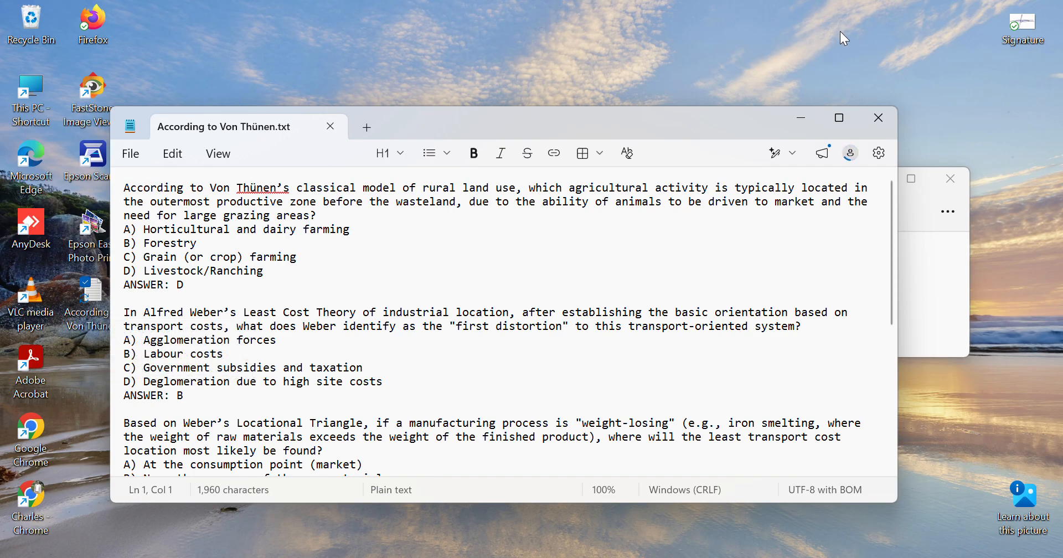
left_click(878, 127)
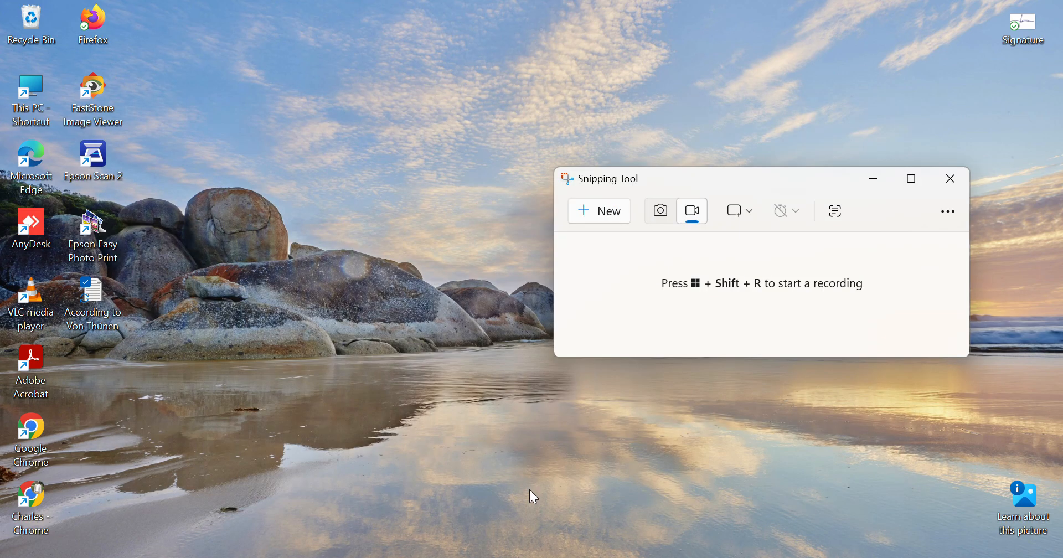
Switch to the browser showing the ENRM105 course page on the LMS
left_click(627, 557)
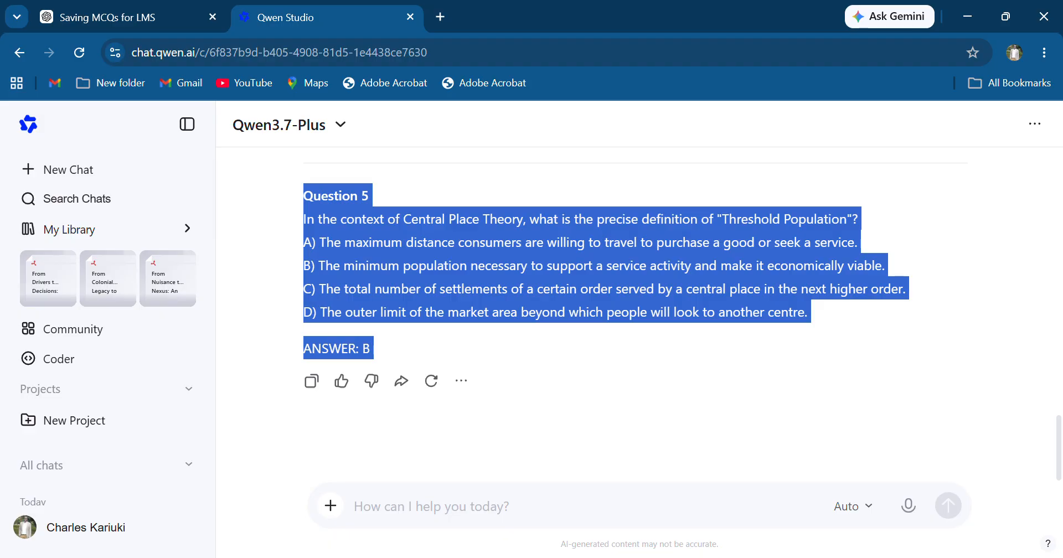
left_click(627, 557)
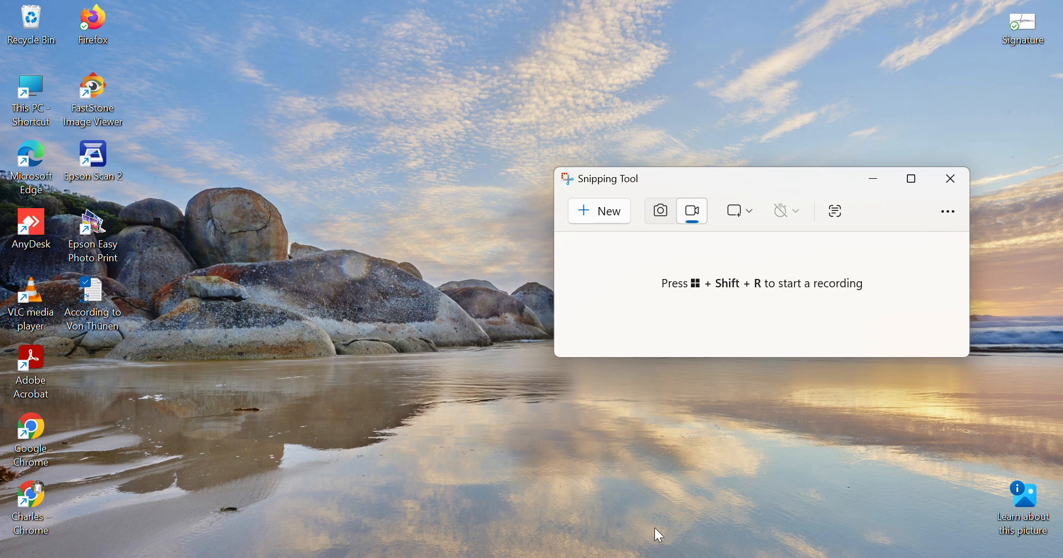
left_click(627, 557)
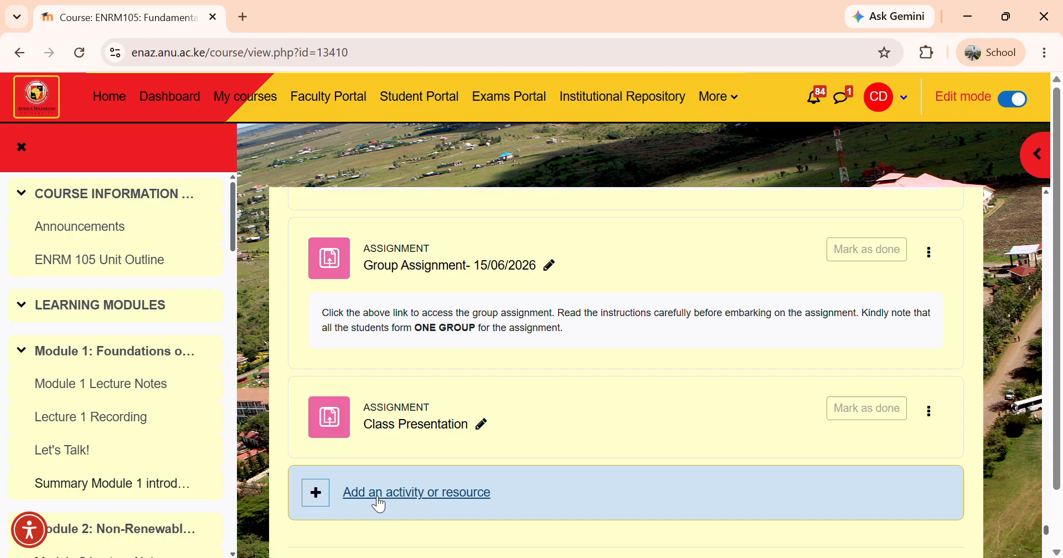
Add a new Quiz activity to the course section and name it Quiz 1
left_click(380, 505)
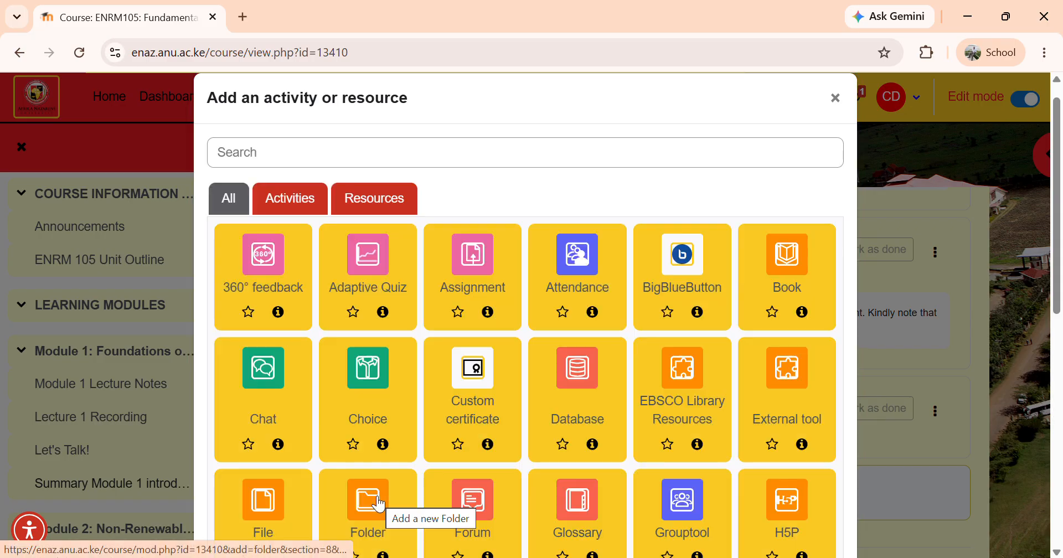
left_click(379, 505)
scroll(380, 505, "down", 5)
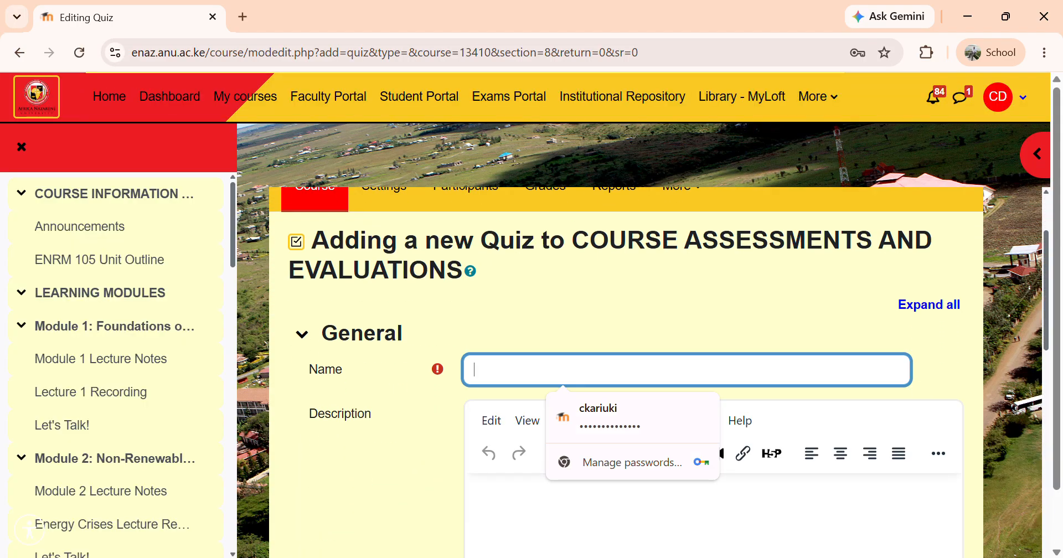
type("Quiz 1")
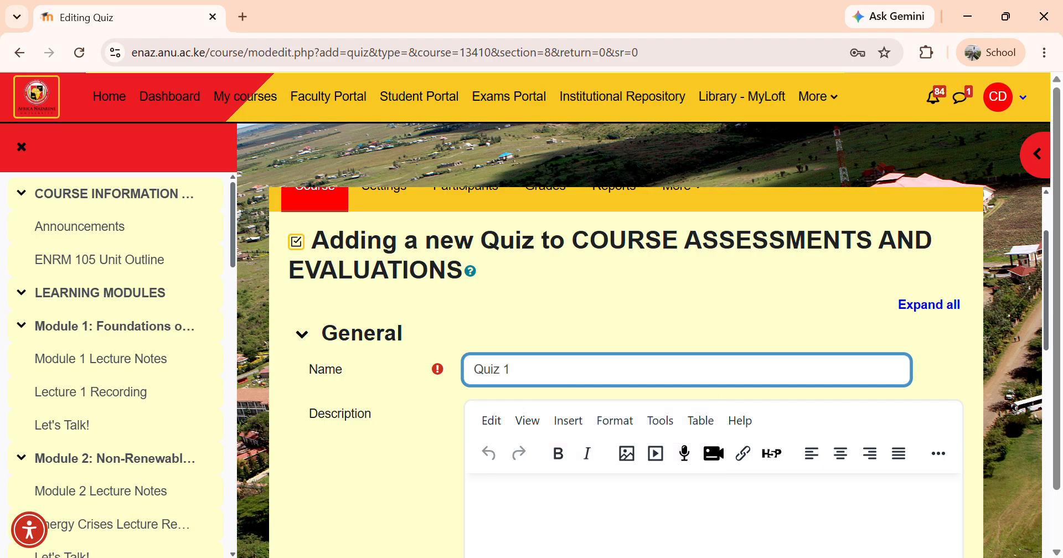
Enter the quiz description "answer all questions in 10" and enable displaying the description on the course page
scroll(626, 371, "down", 4)
left_click(472, 276)
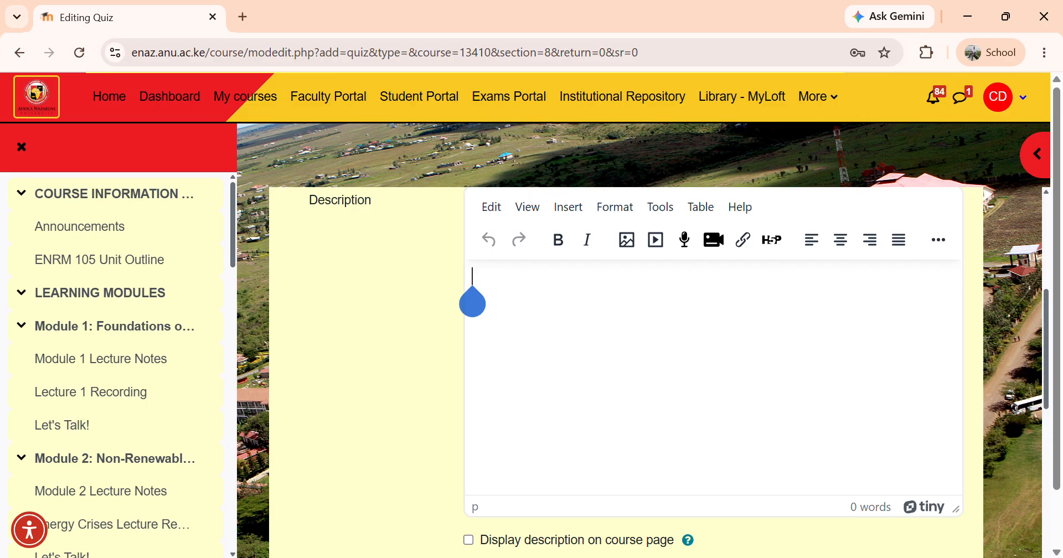
type("answer ")
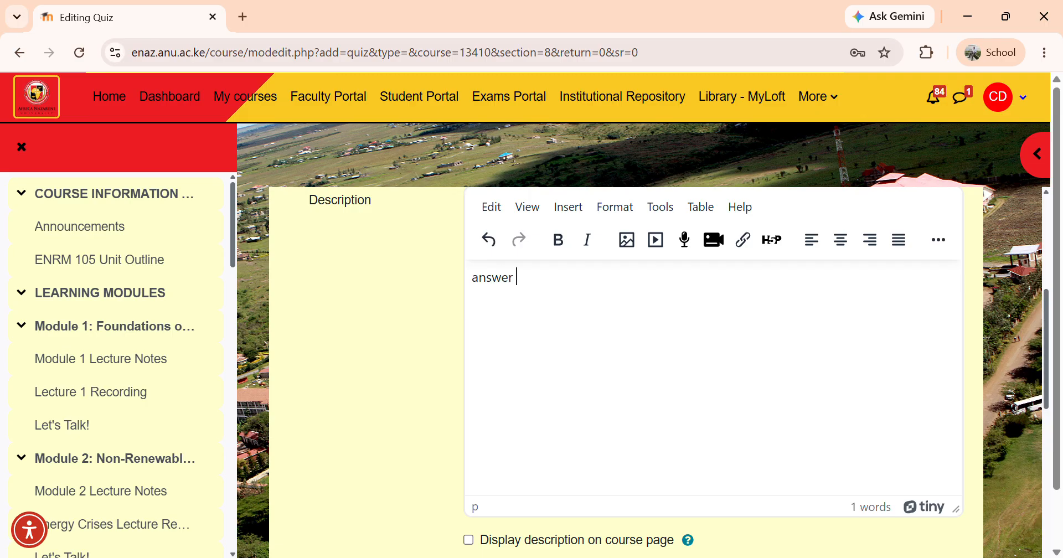
type("alll qqestion")
left_click(534, 278)
type("u")
left_click(585, 278)
type("s in 10")
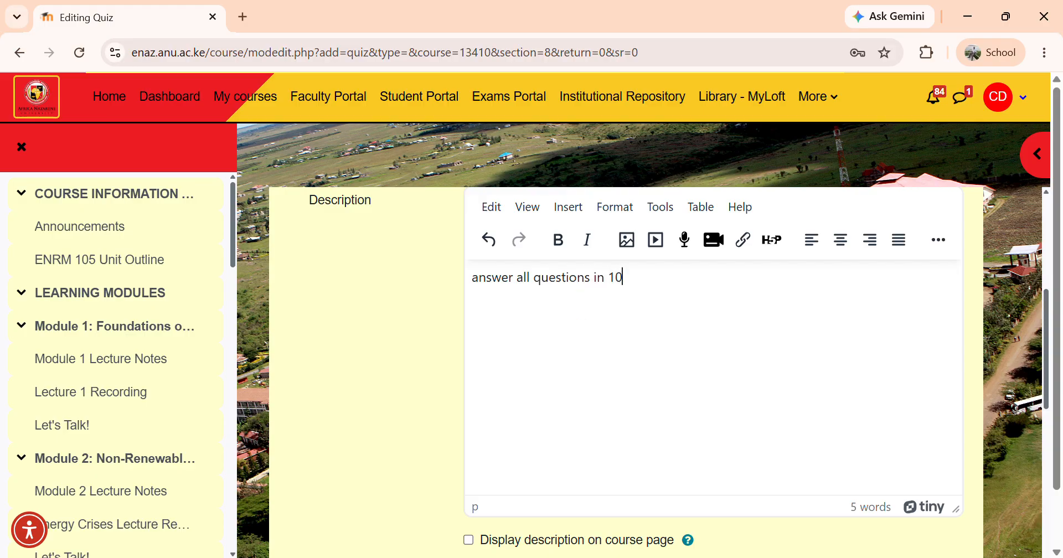
scroll(626, 365, "down", 4)
left_click(468, 342)
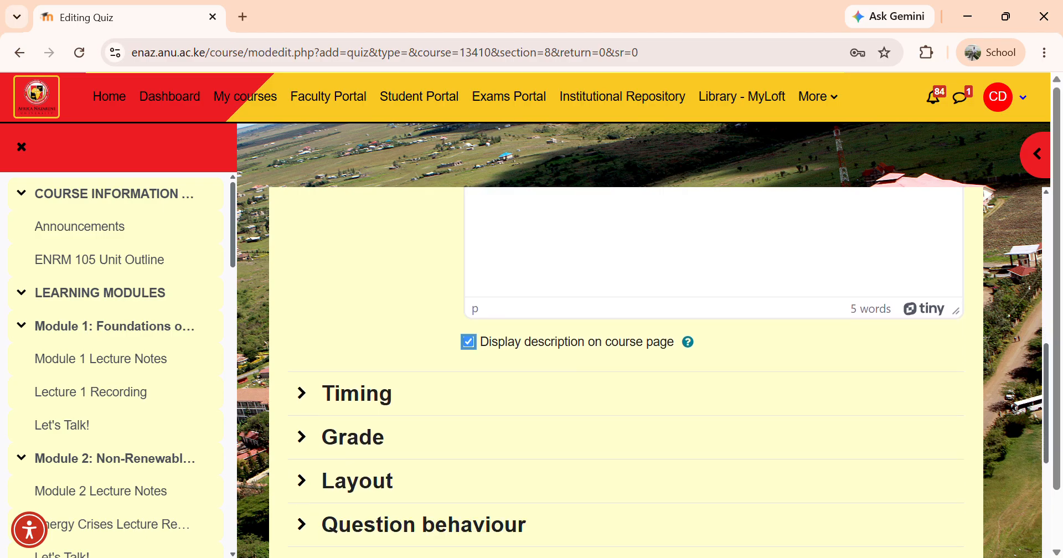
Enable both quiz opening and closing times, and set the opening time to 08:30
left_click(302, 394)
scroll(626, 365, "down", 3)
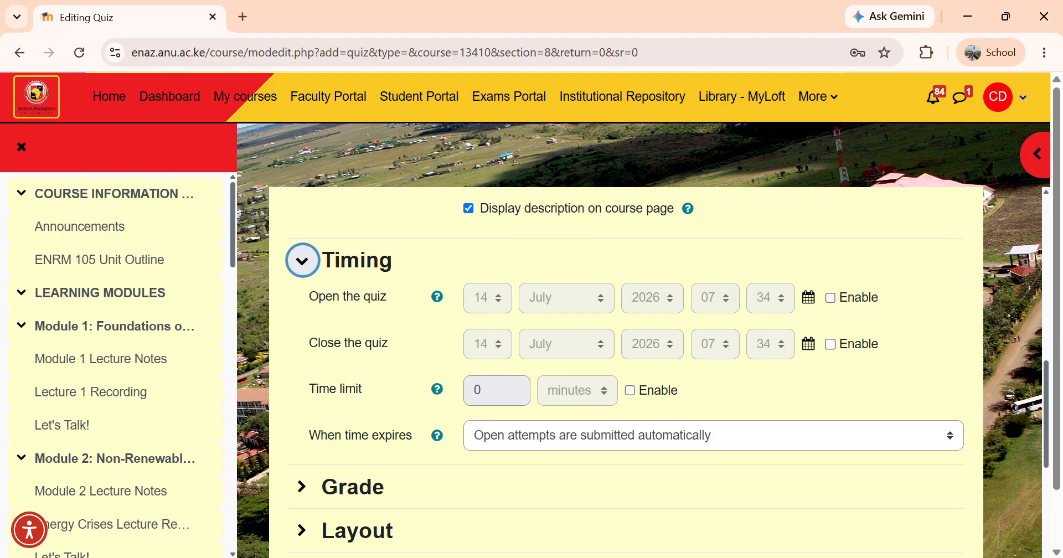
left_click(830, 296)
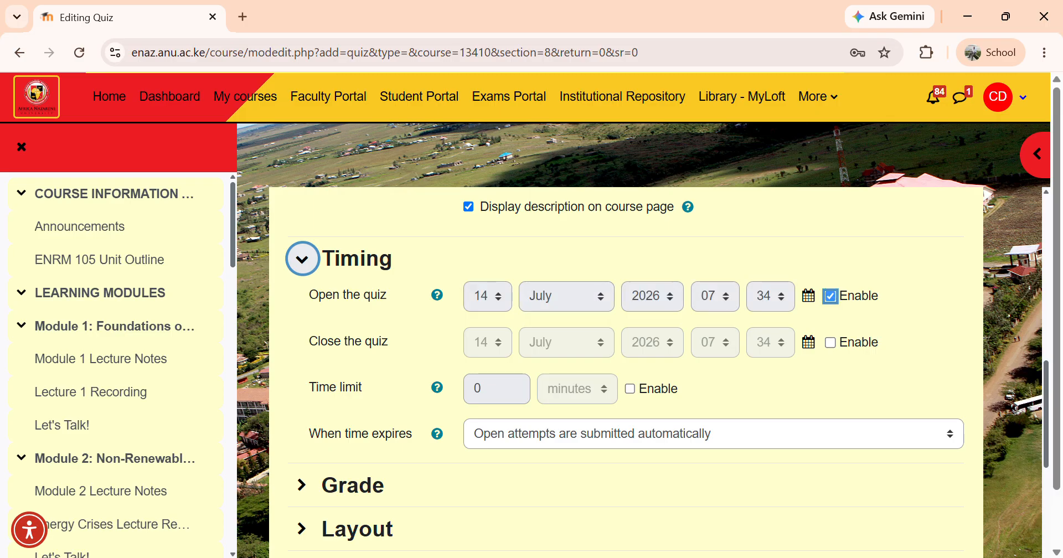
left_click(830, 342)
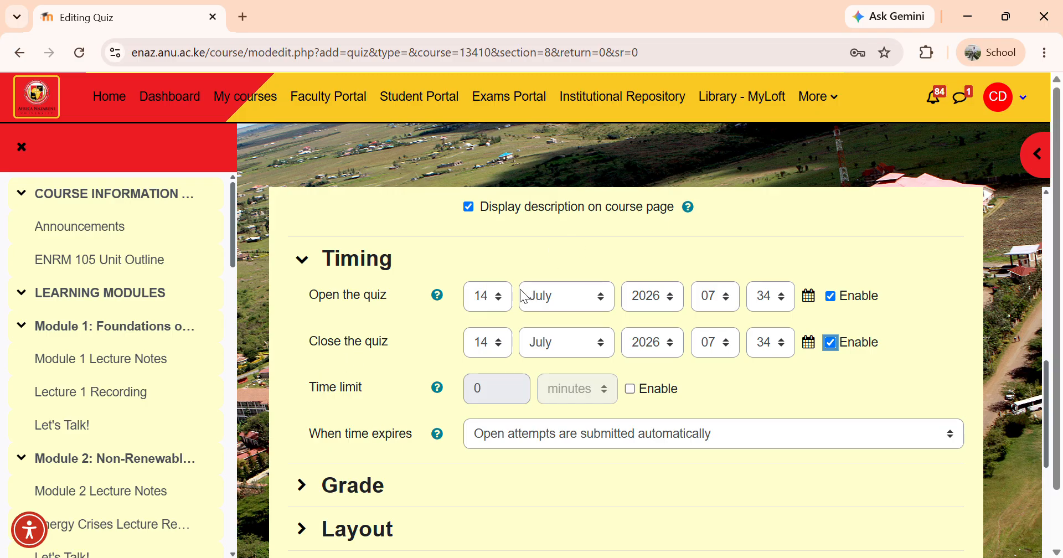
left_click(732, 303)
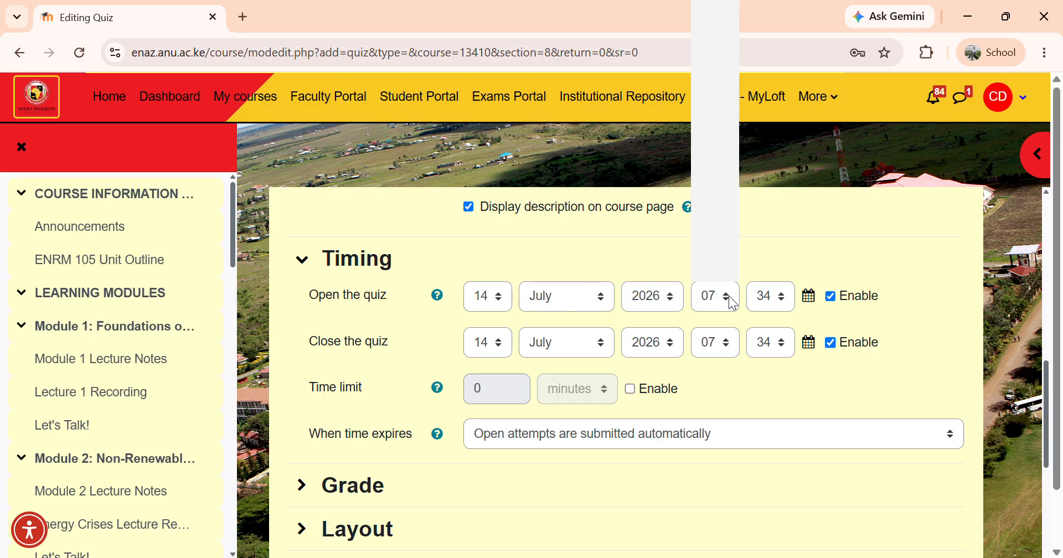
left_click(720, 194)
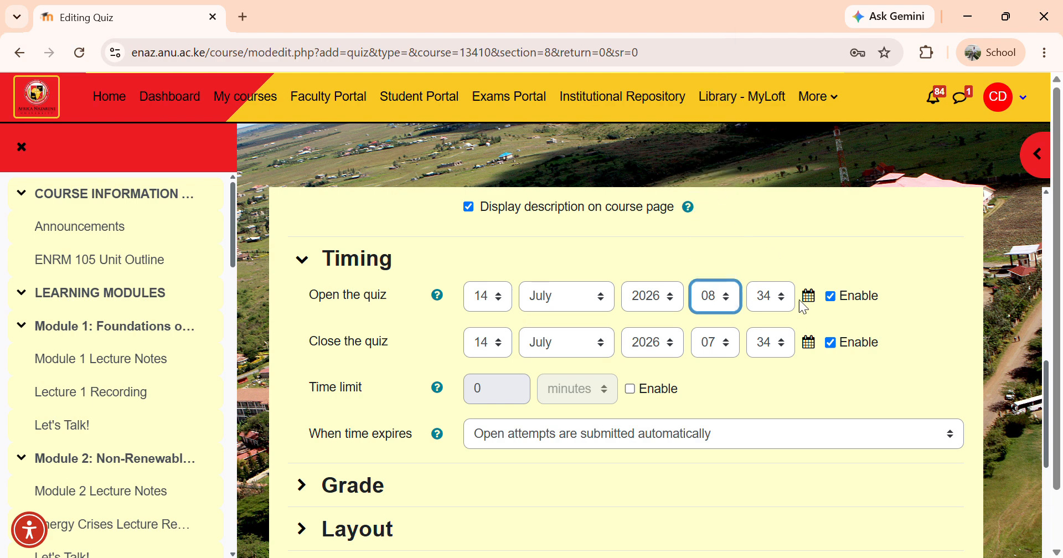
left_click(786, 309)
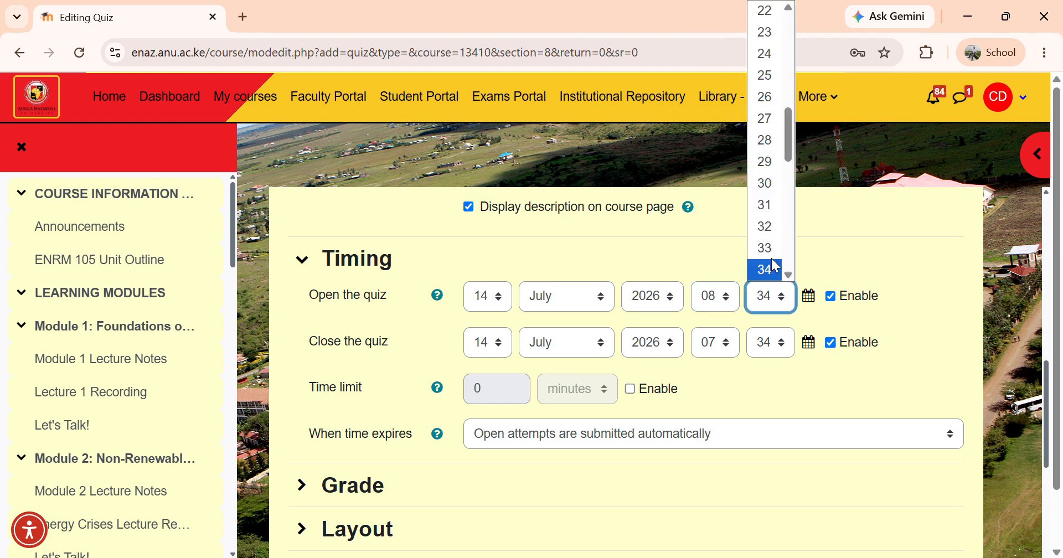
left_click(773, 185)
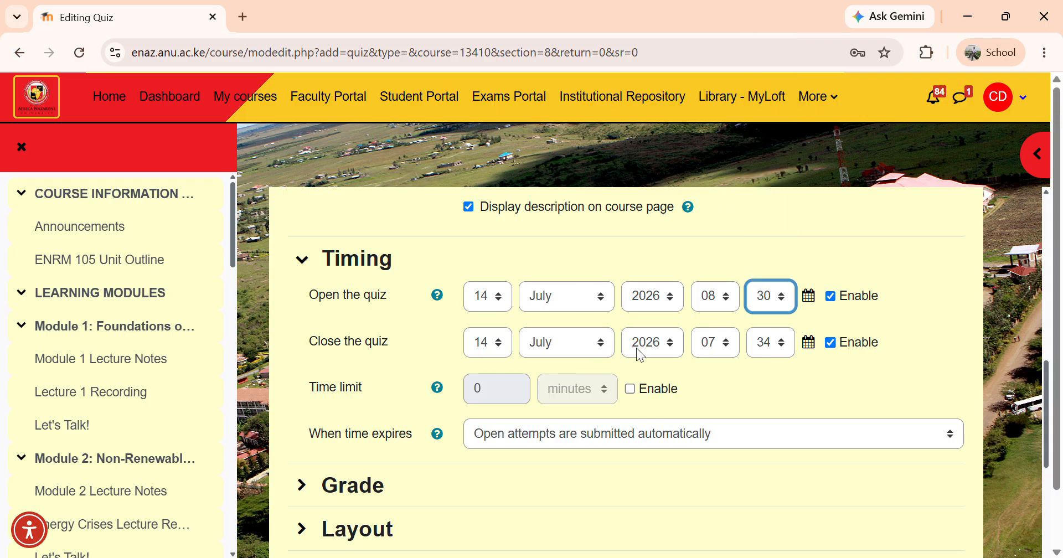
Set the quiz closing time to 08:40
left_click(727, 340)
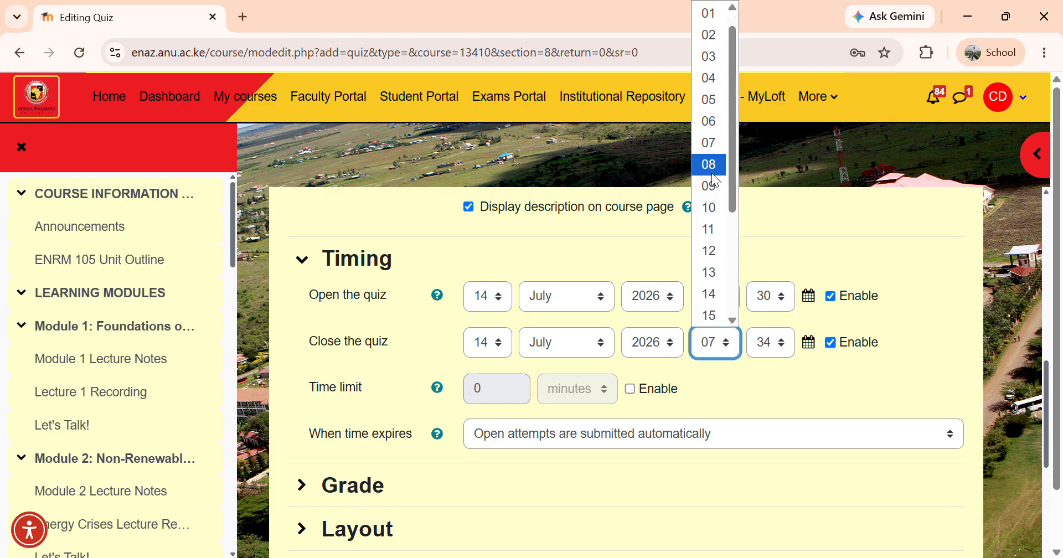
left_click(711, 169)
key("Down")
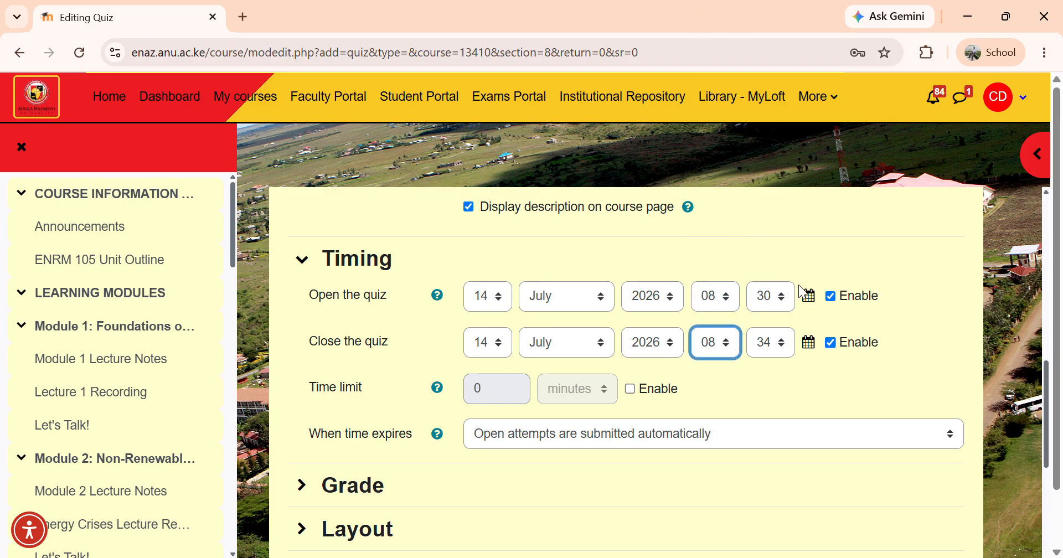
left_click(786, 344)
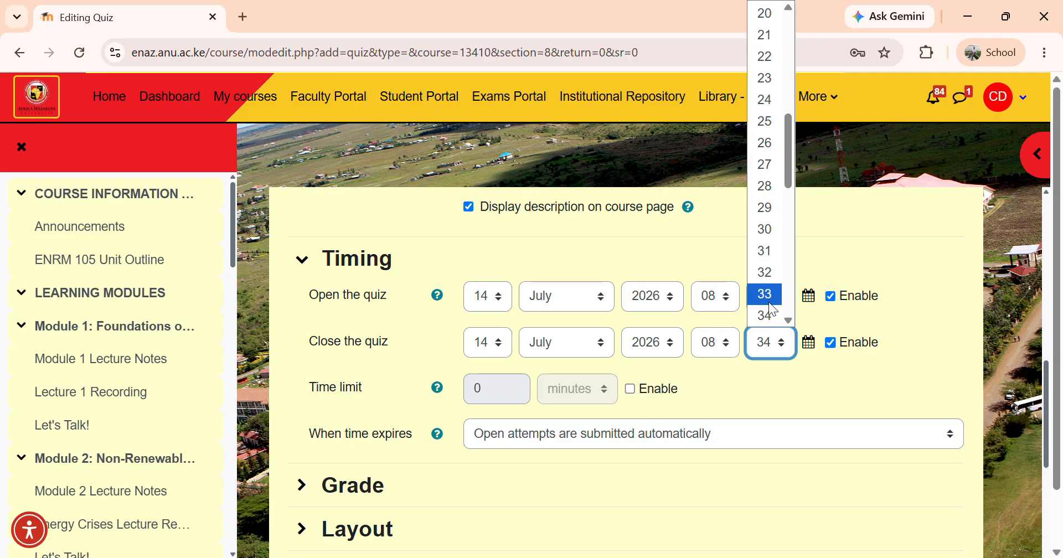
left_click_drag(790, 173, 792, 209)
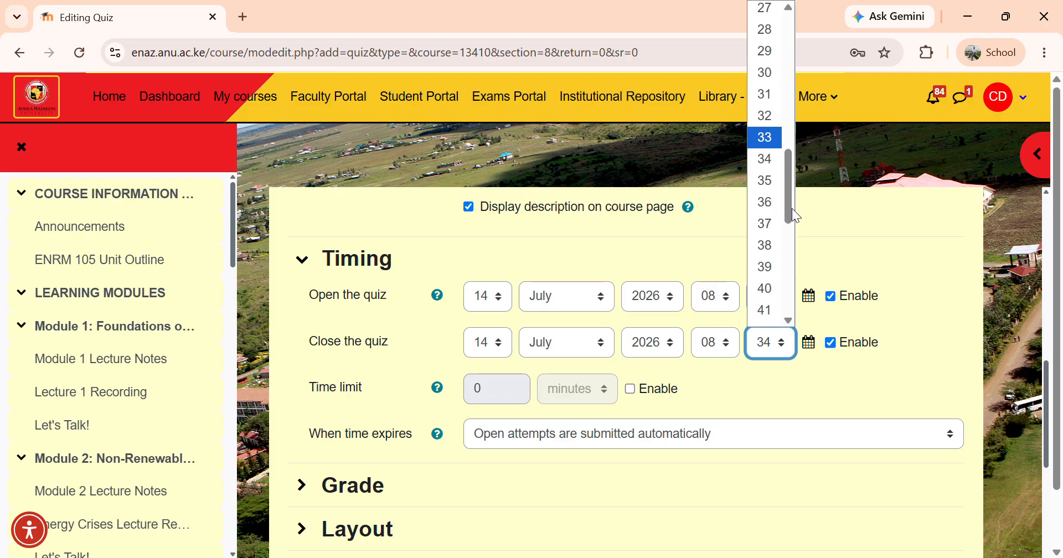
left_click(765, 289)
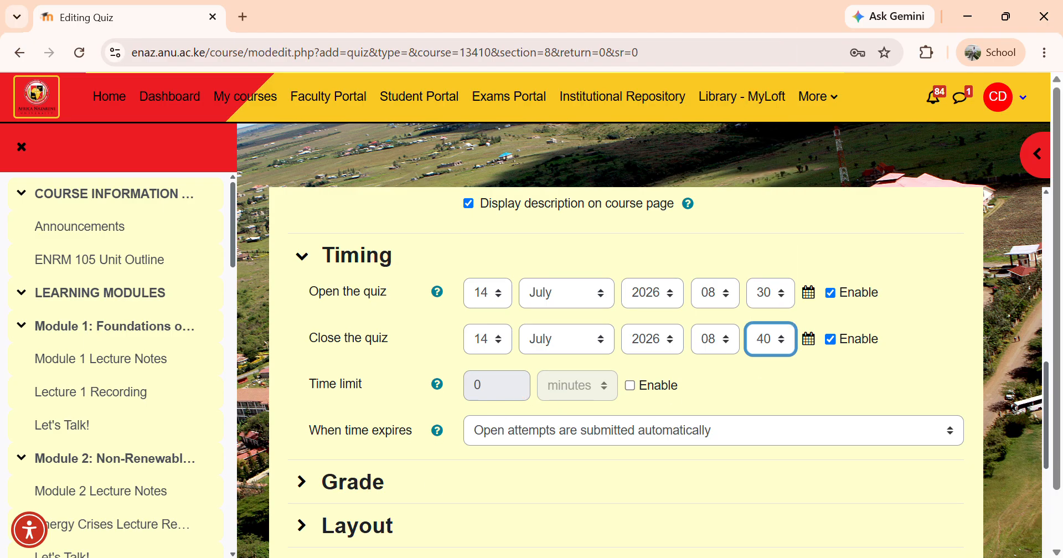
Expand the Grade settings and limit the attempts allowed to 1
scroll(626, 371, "down", 2)
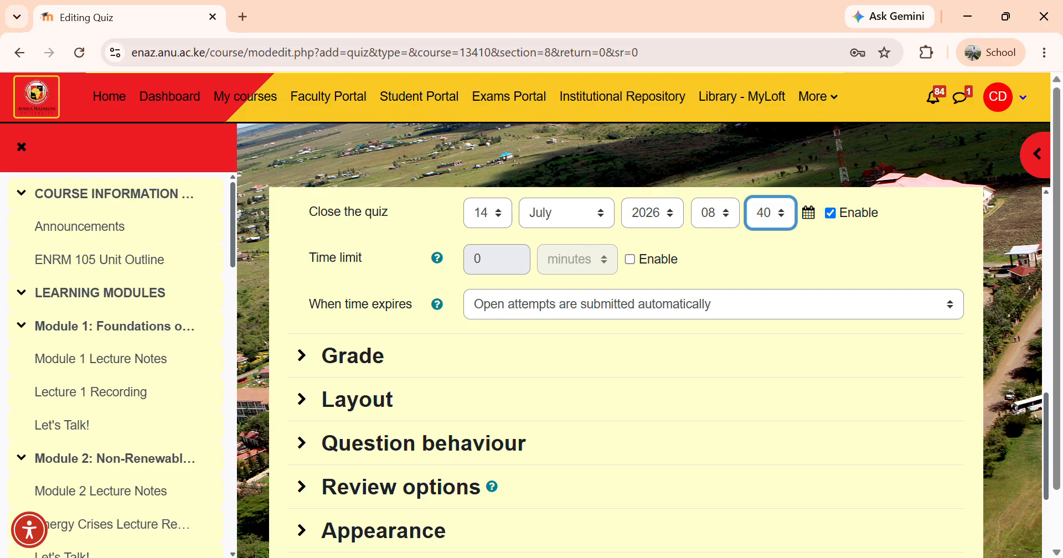
key("Tab")
key("Return")
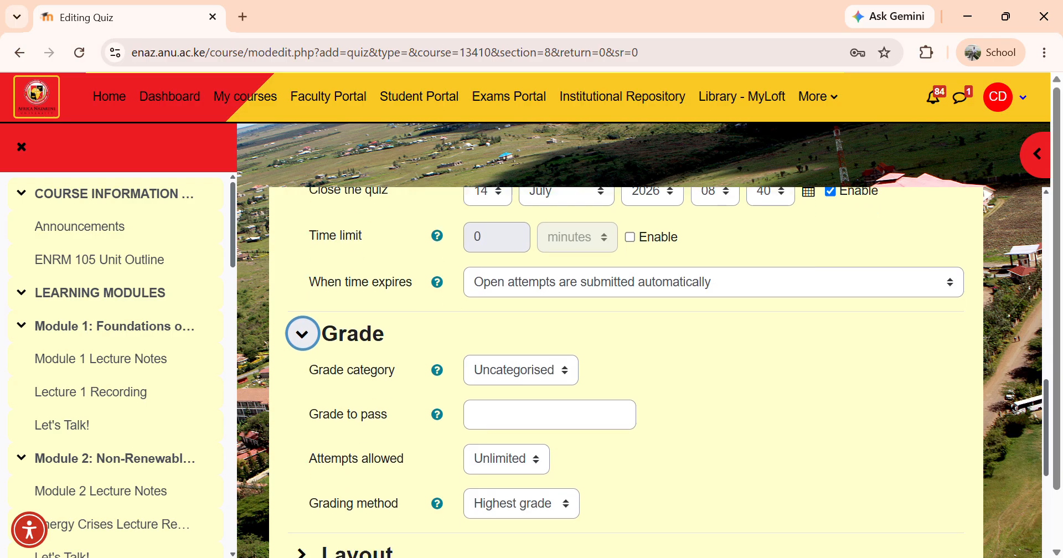
scroll(626, 372, "down", 2)
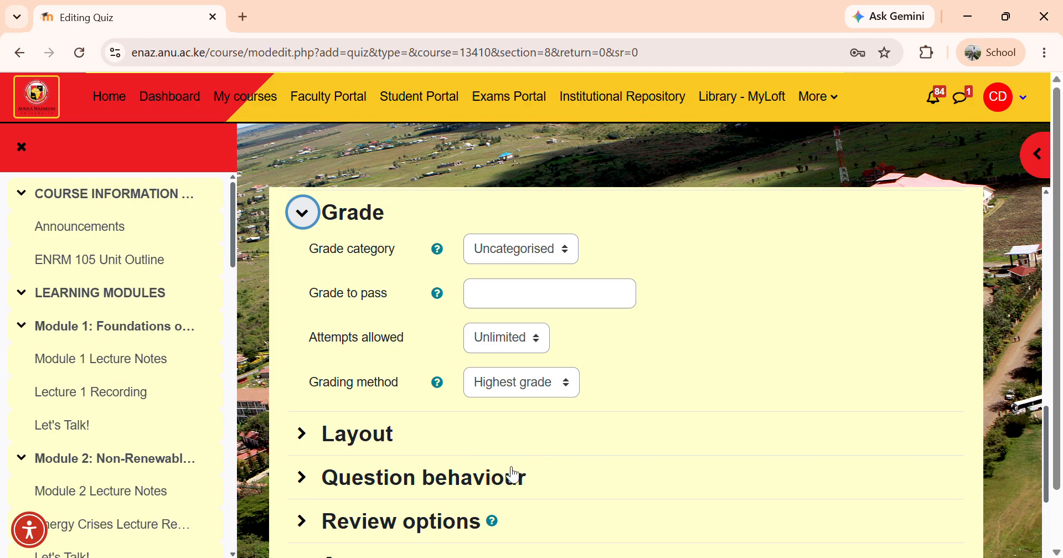
left_click(533, 343)
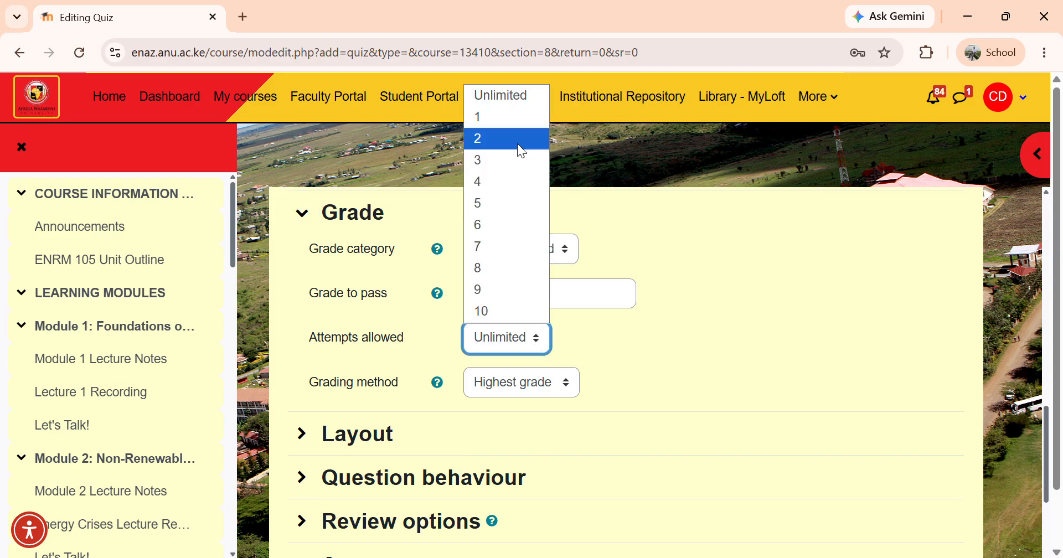
left_click(505, 116)
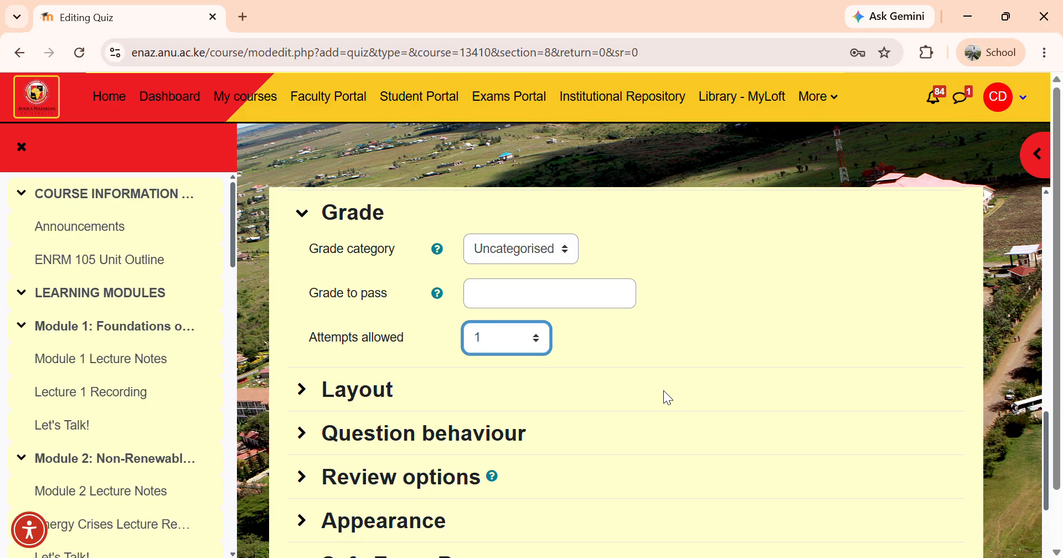
Expand the Layout settings and review the new page option, keeping Every question
left_click(302, 389)
scroll(302, 390, "down", 2)
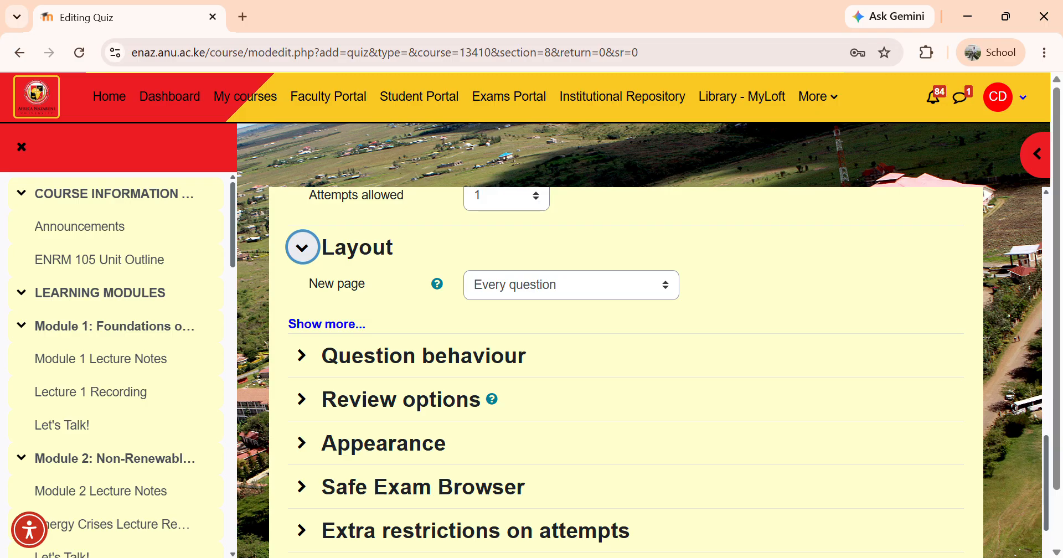
left_click(571, 286)
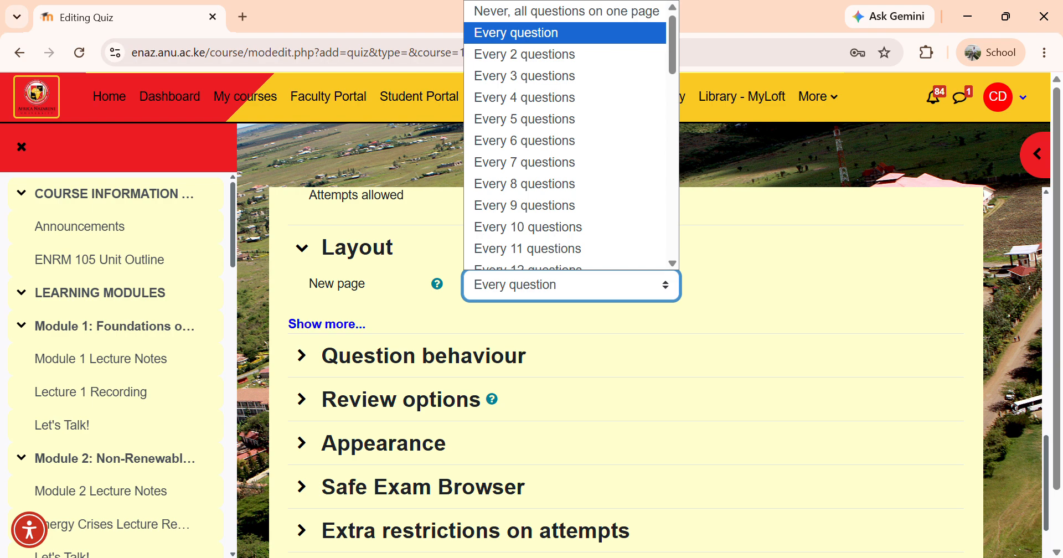
left_click(571, 286)
left_click(571, 286)
left_click(571, 286)
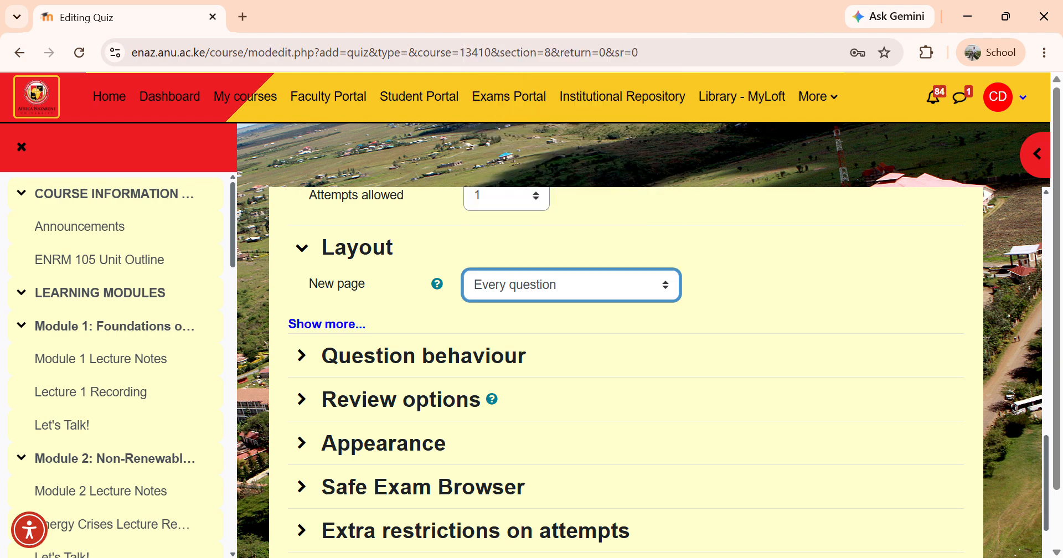
Expand Question behaviour and set Shuffle within questions to No
scroll(626, 371, "down", 2)
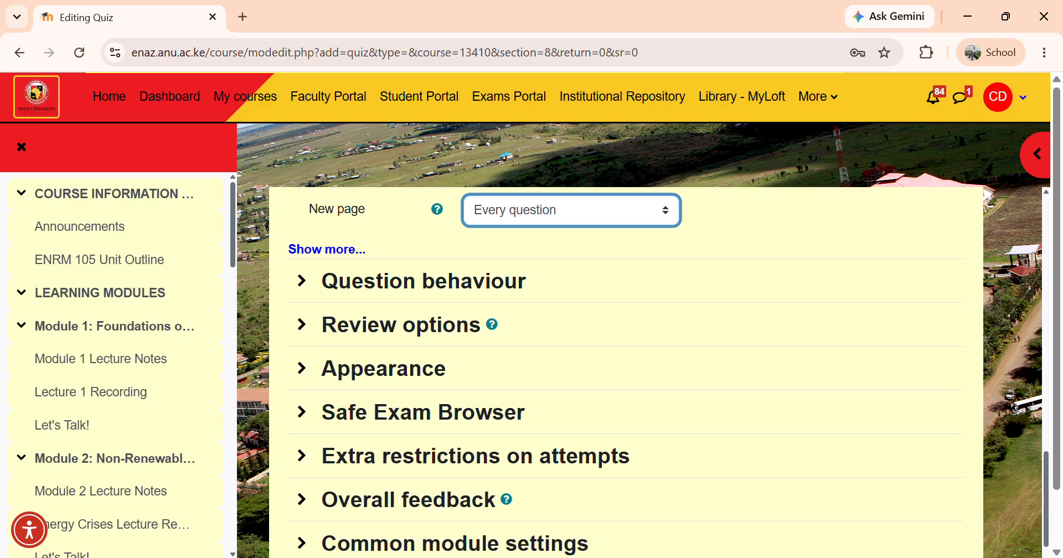
left_click(302, 281)
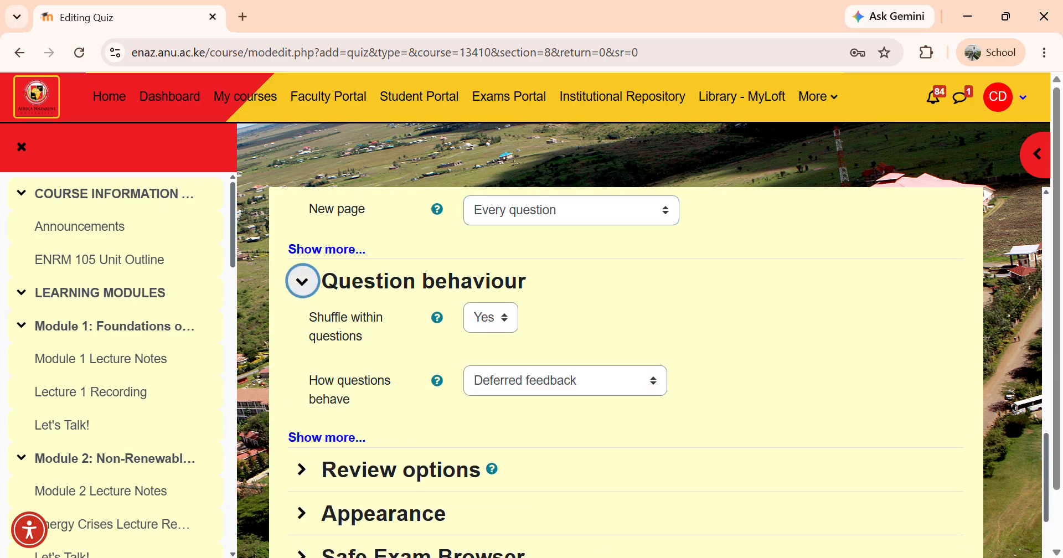
left_click(490, 317)
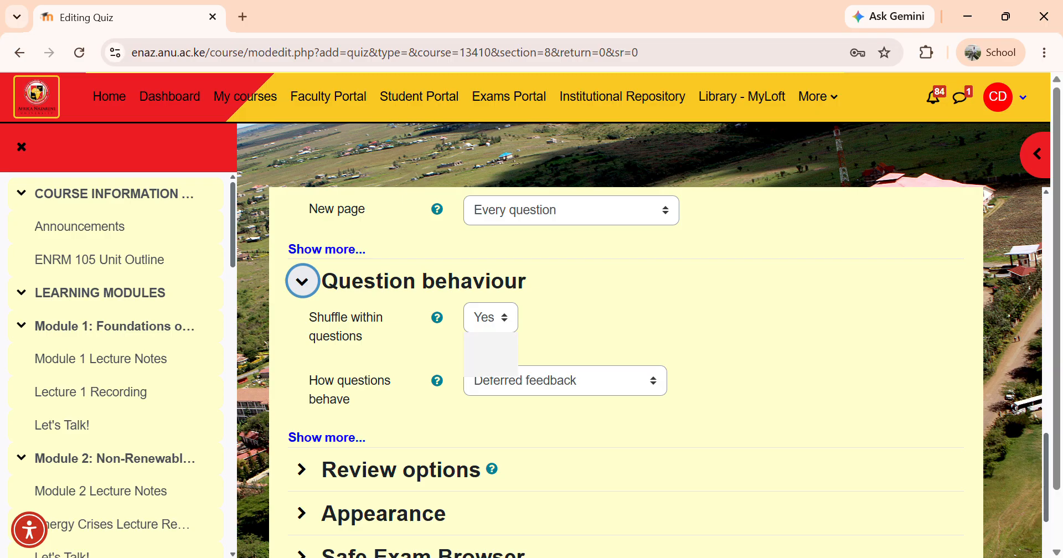
left_click(491, 343)
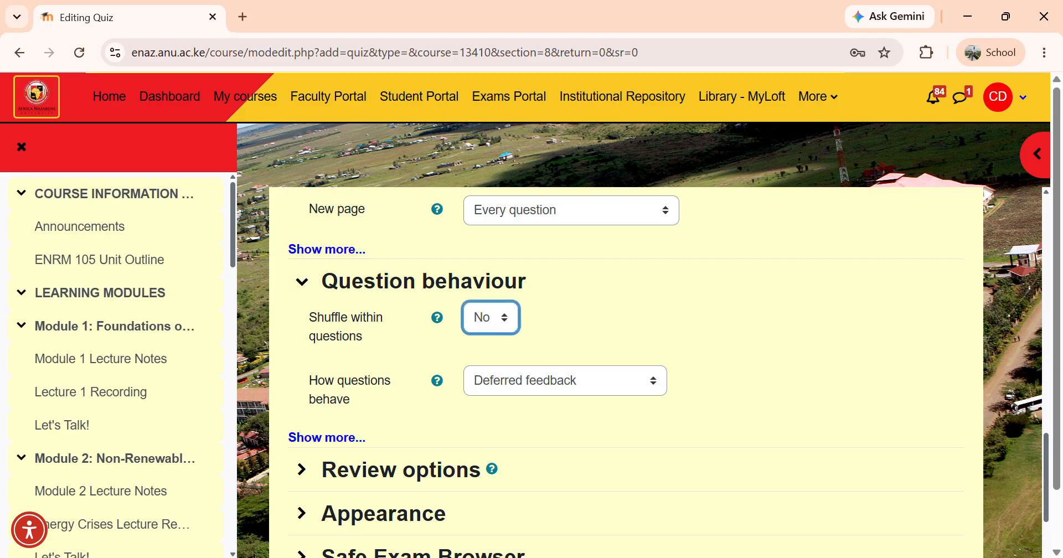
scroll(626, 366, "down", 2)
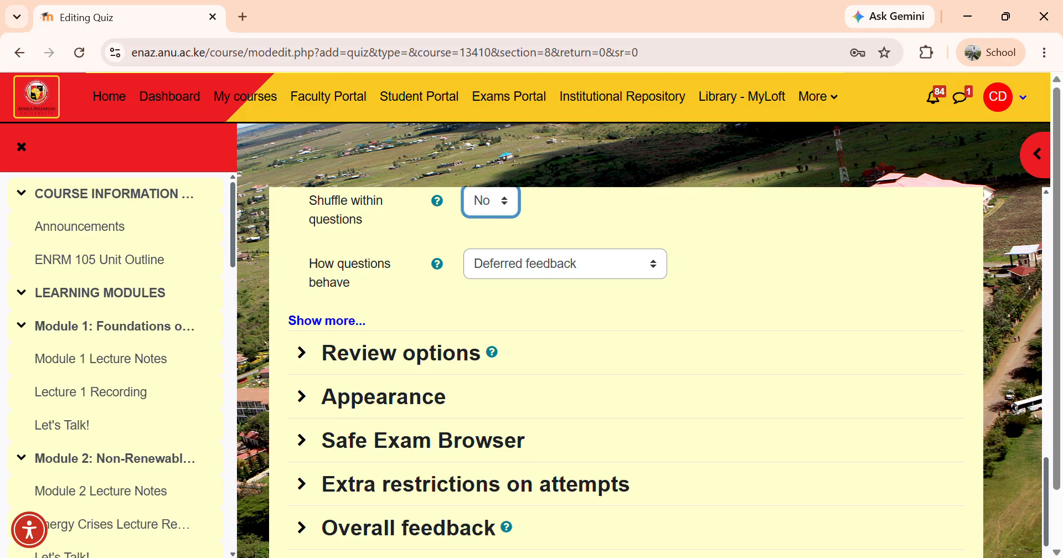
Expand Review options and untick The attempt, Marks and Overall feedback under Immediately after the attempt
left_click(327, 321)
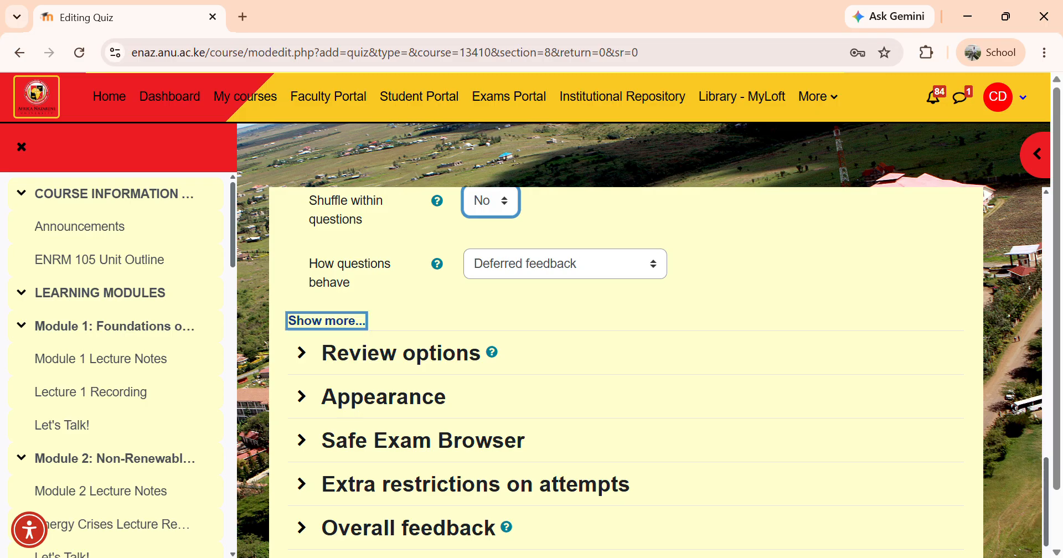
left_click(326, 321)
scroll(625, 371, "down", 2)
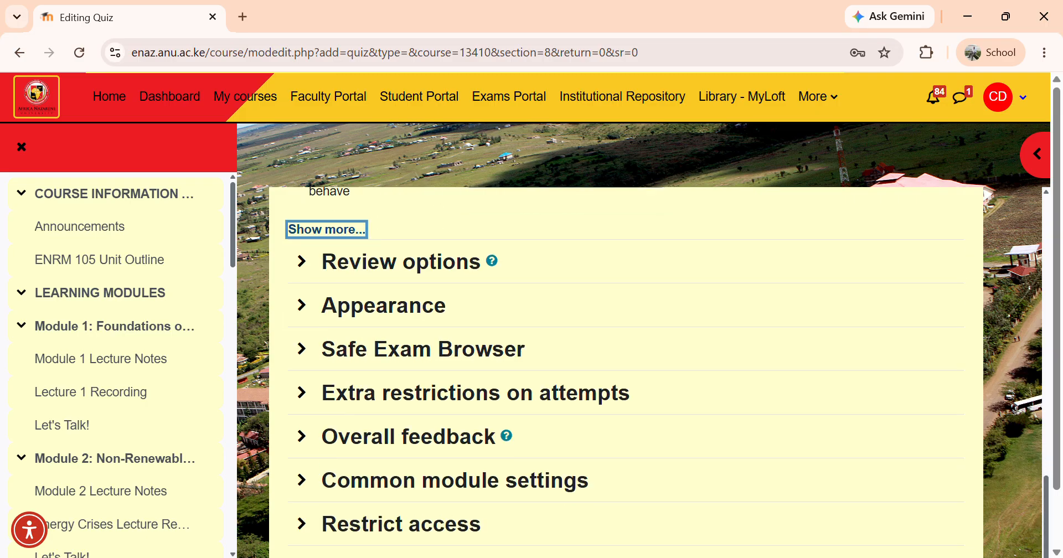
left_click(302, 262)
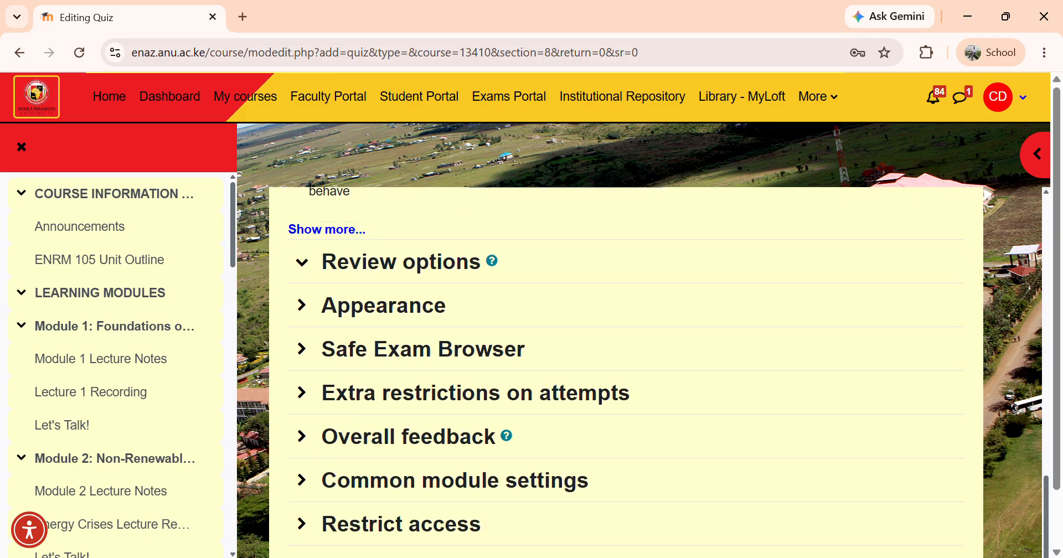
scroll(626, 371, "down", 1)
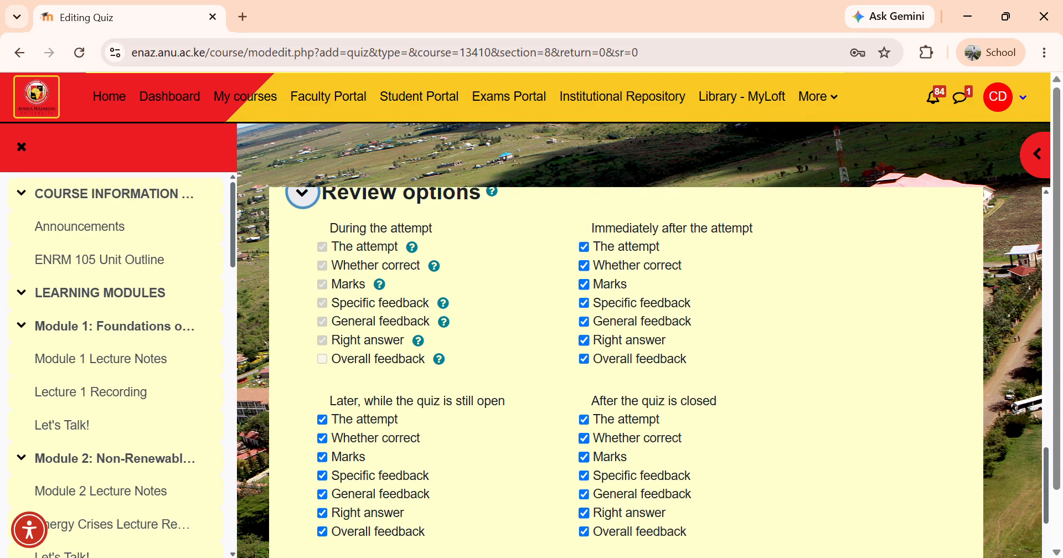
left_click(584, 247)
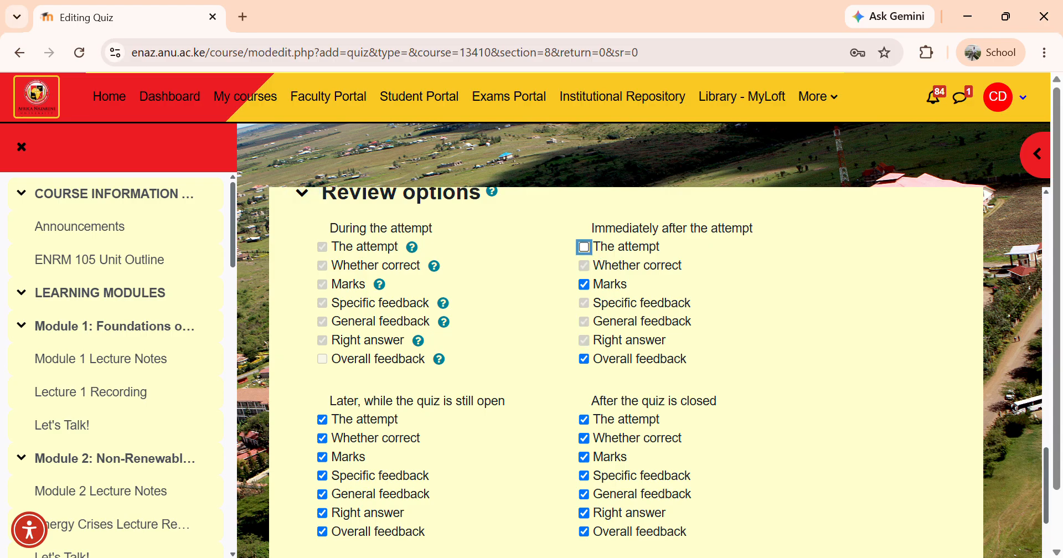
left_click(585, 285)
left_click(584, 360)
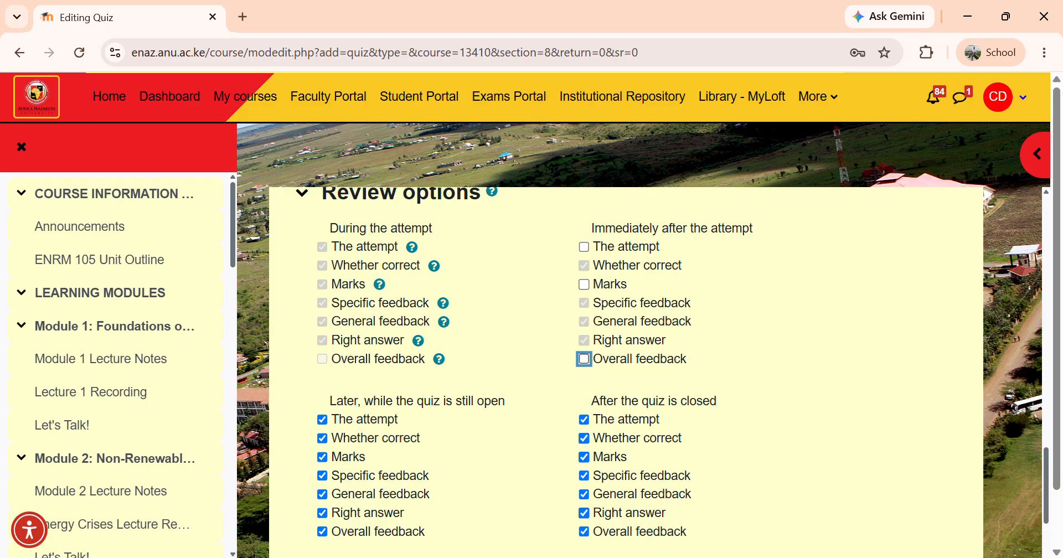
Untick The attempt, Marks and Overall feedback under Later, while the quiz is still open
scroll(626, 372, "down", 2)
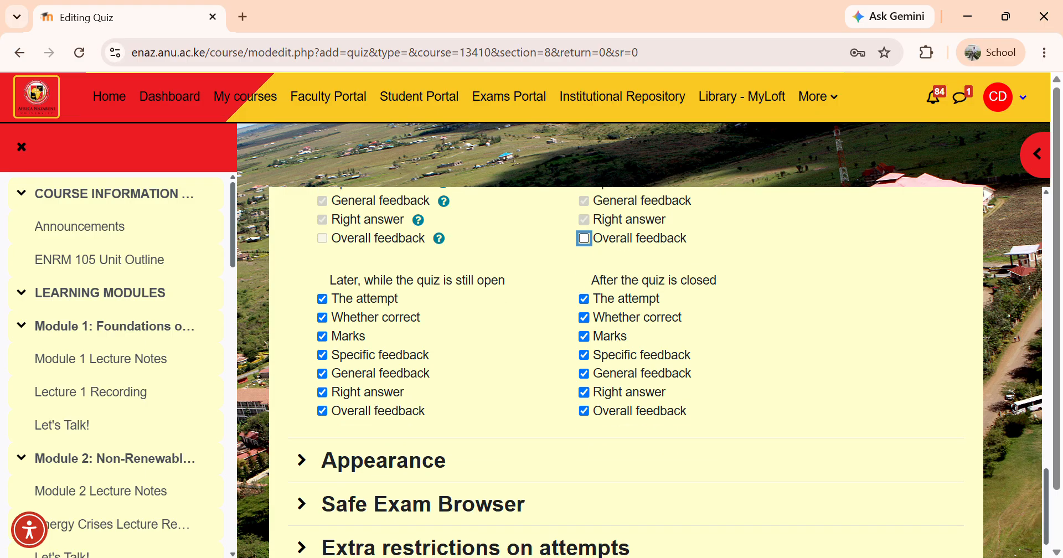
key("Tab")
key("space")
key("Tab")
key("space")
key("Tab")
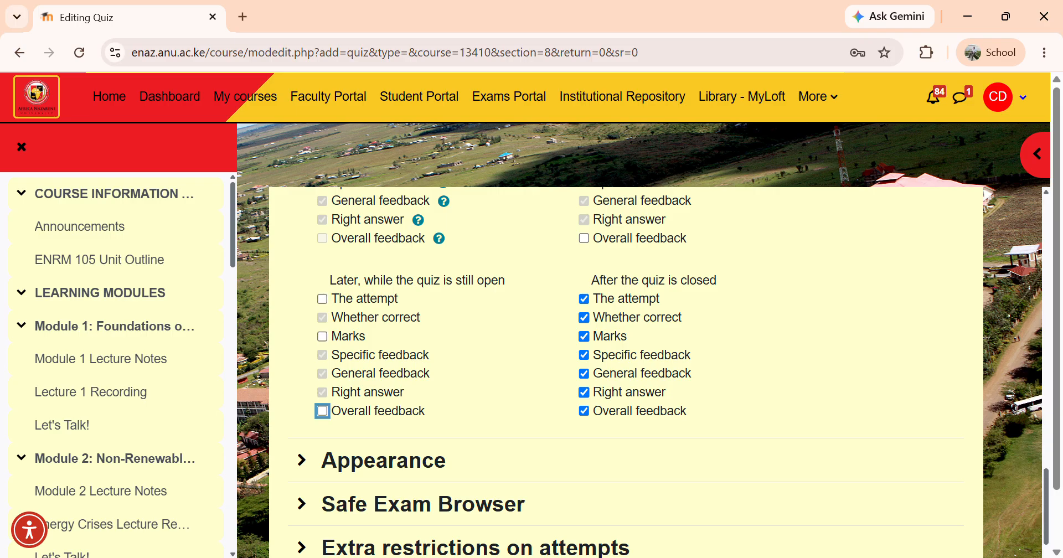
key("space")
Expand the Appearance settings and set Decimal places in grades to 0
scroll(626, 366, "down", 3)
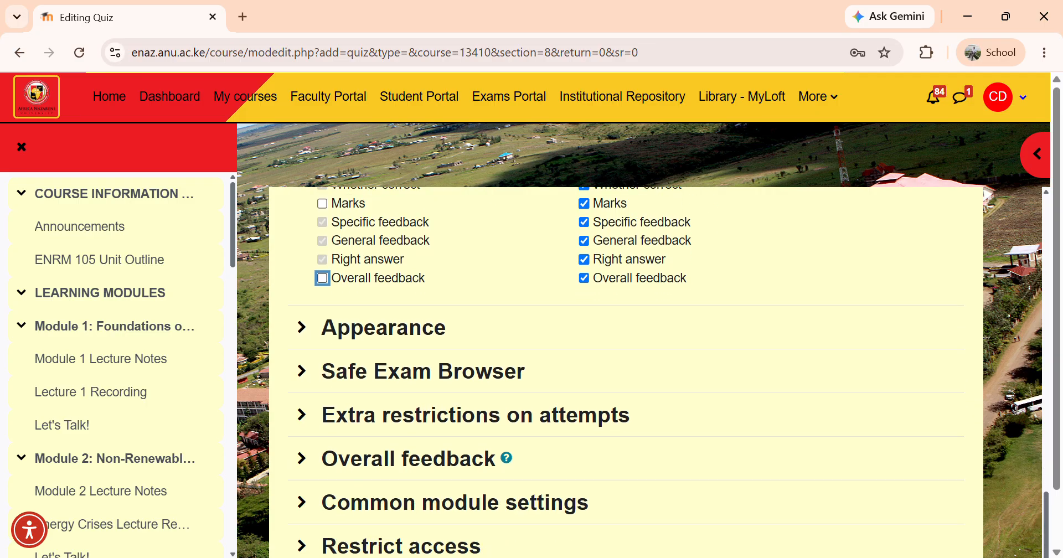
scroll(626, 365, "down", 1)
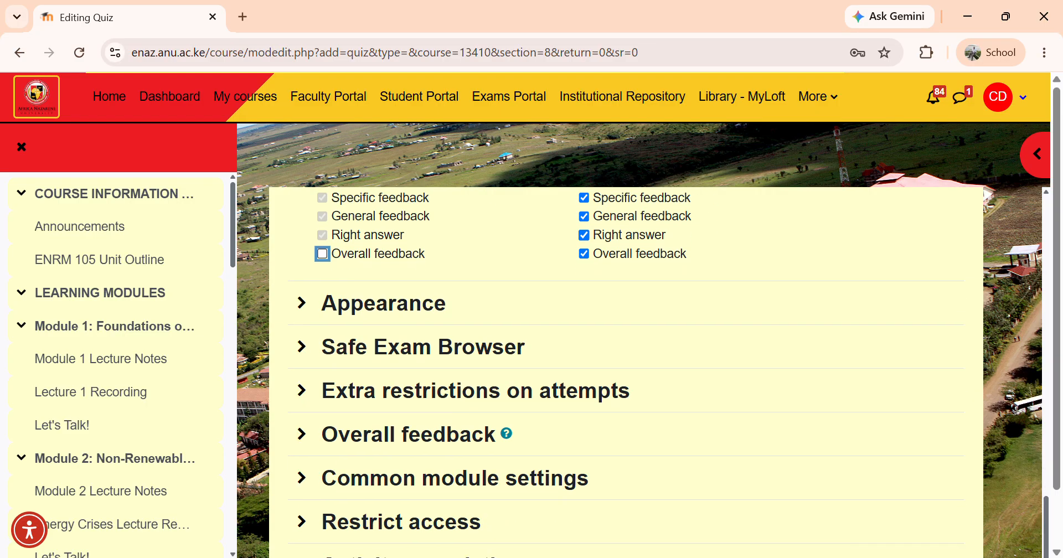
scroll(626, 366, "down", 1)
key("Tab")
key("Return")
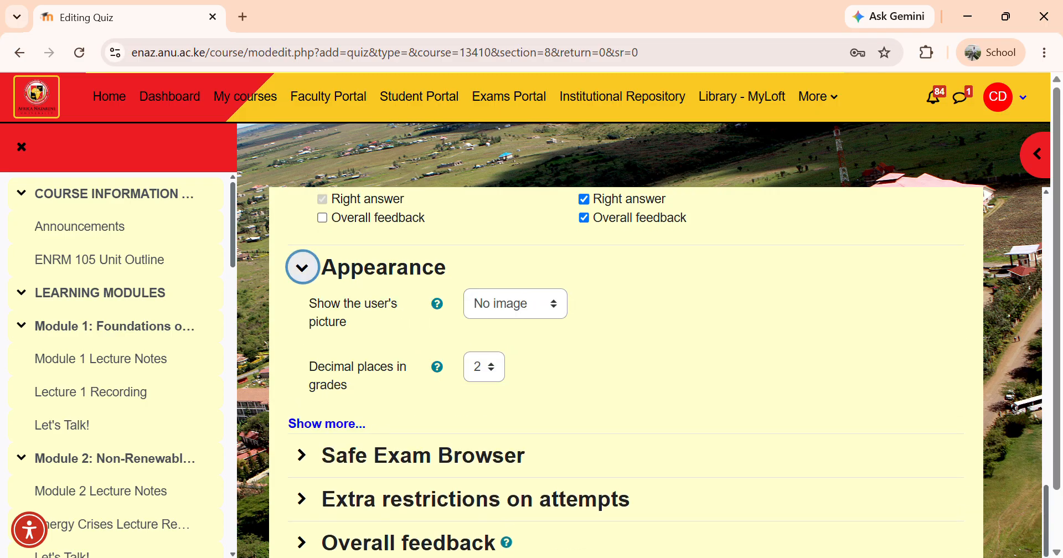
key("Tab")
key("Tab")
key("space")
key("Up")
key("Up")
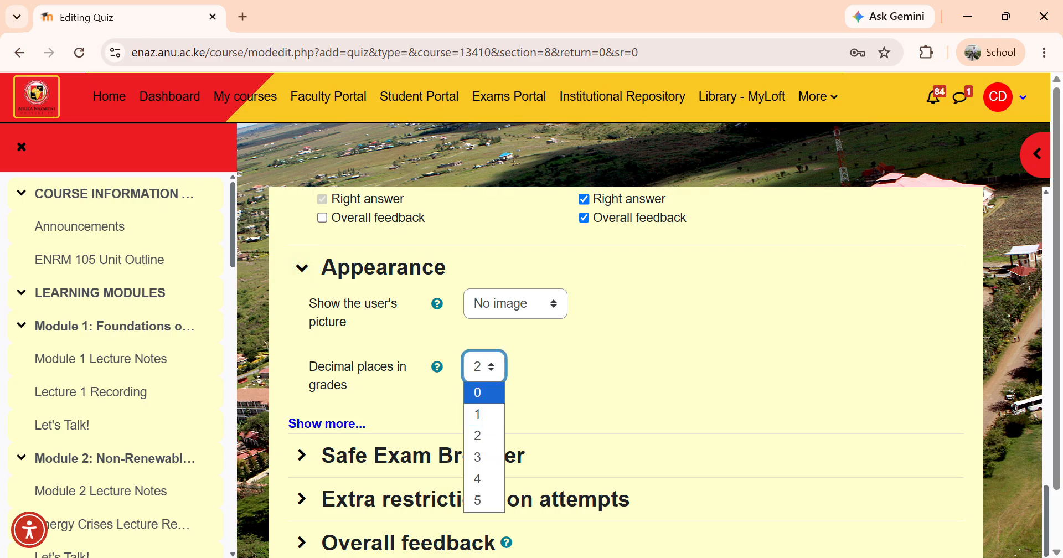
key("Return")
Scroll back through the quiz settings to review the configured options
scroll(626, 372, "down", 1)
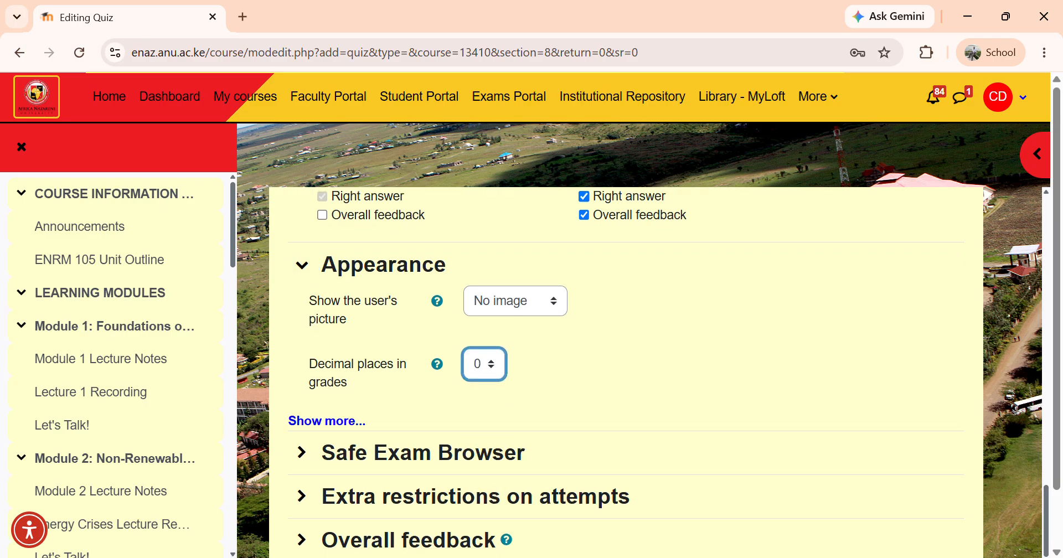
scroll(626, 372, "down", 2)
scroll(625, 372, "down", 3)
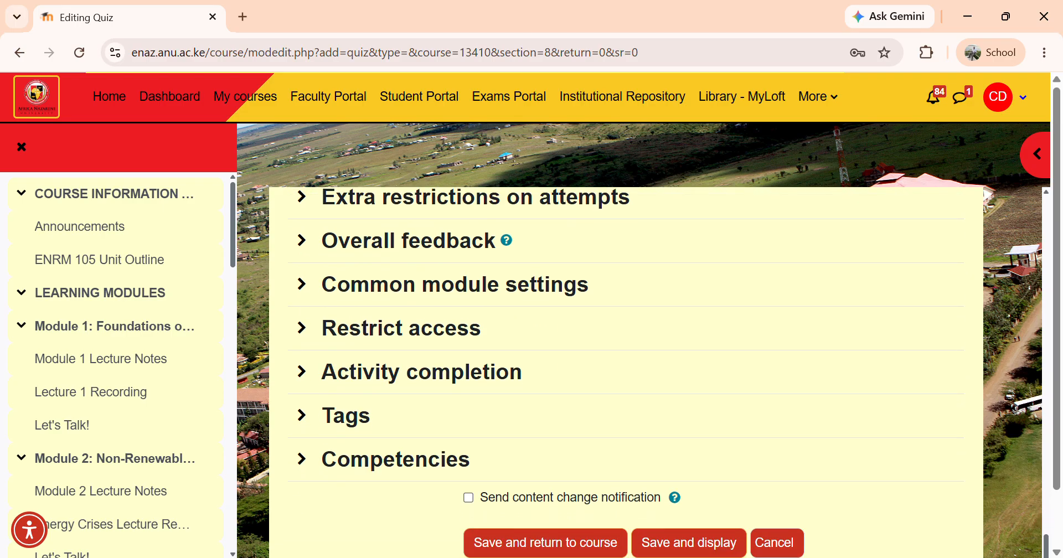
scroll(626, 372, "up", 2)
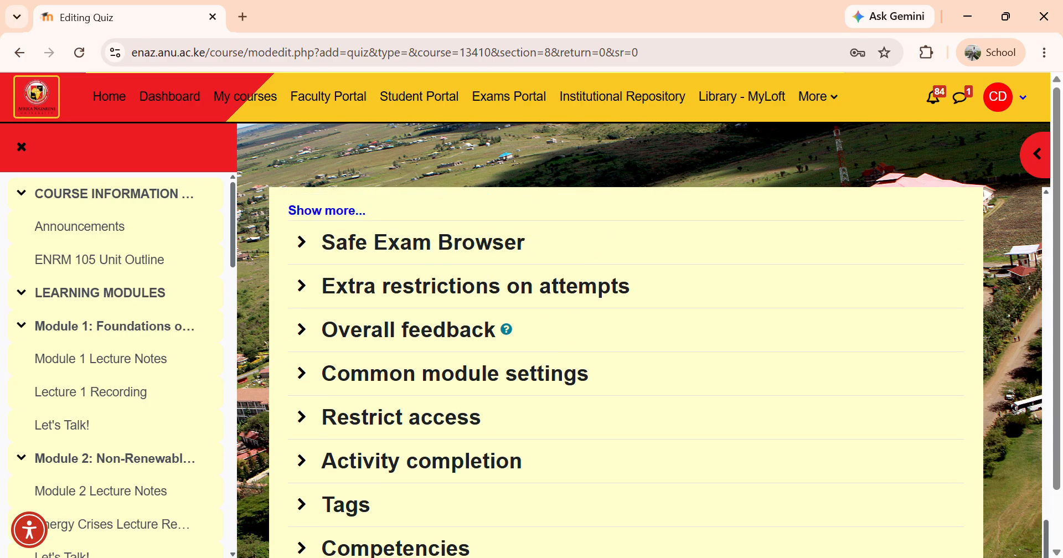
scroll(625, 372, "up", 9)
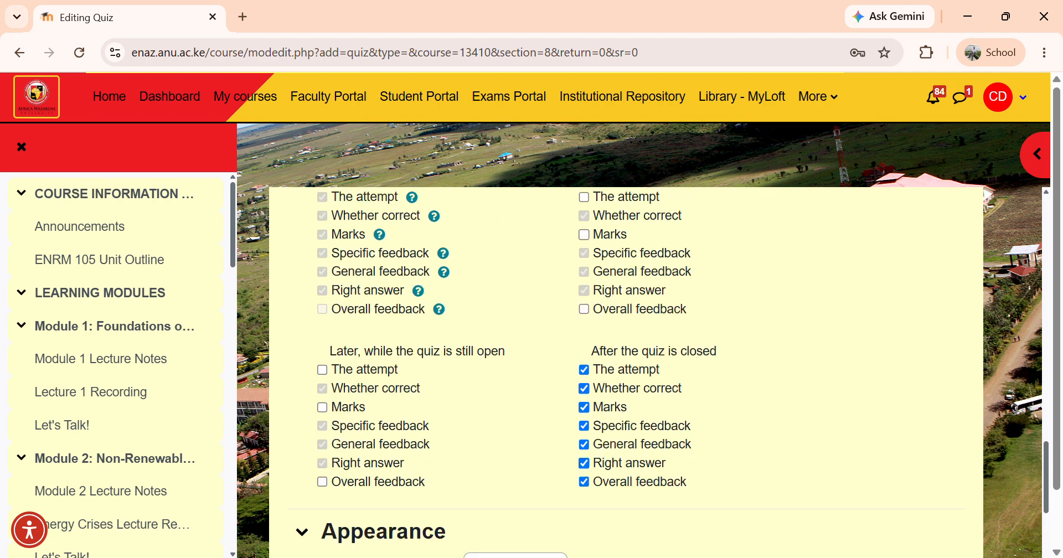
scroll(626, 372, "up", 5)
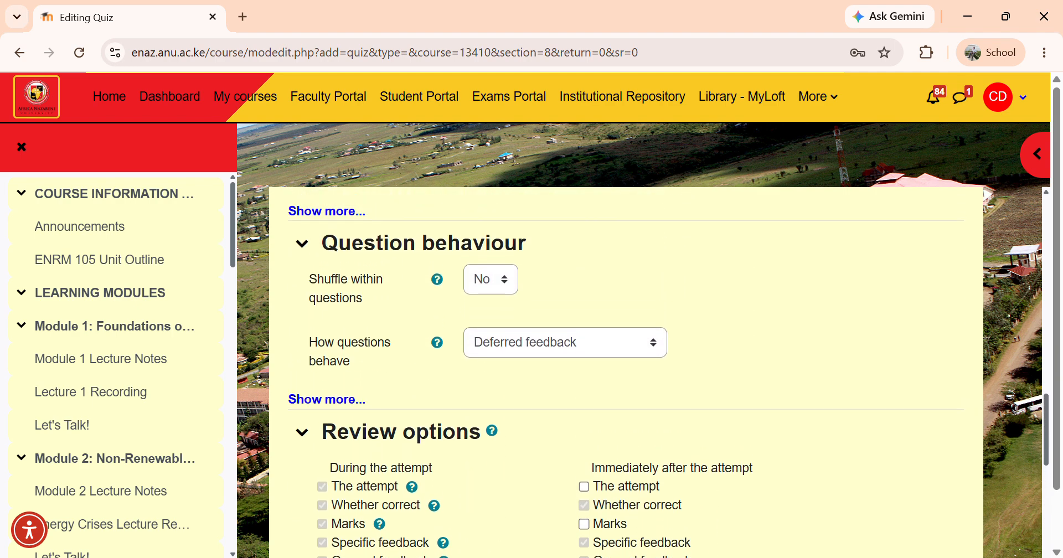
scroll(626, 372, "up", 4)
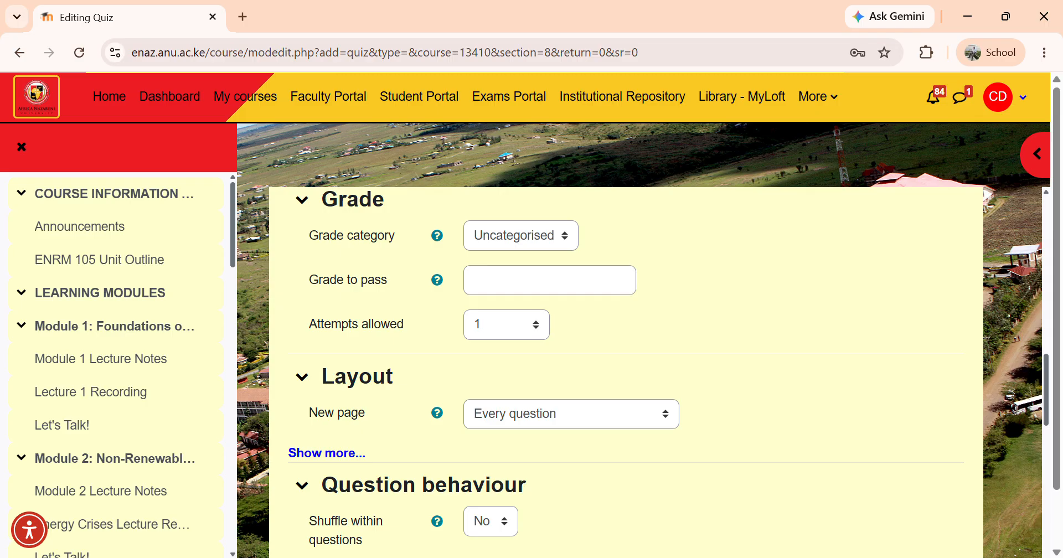
Save the quiz and return to the course page
scroll(626, 372, "down", 17)
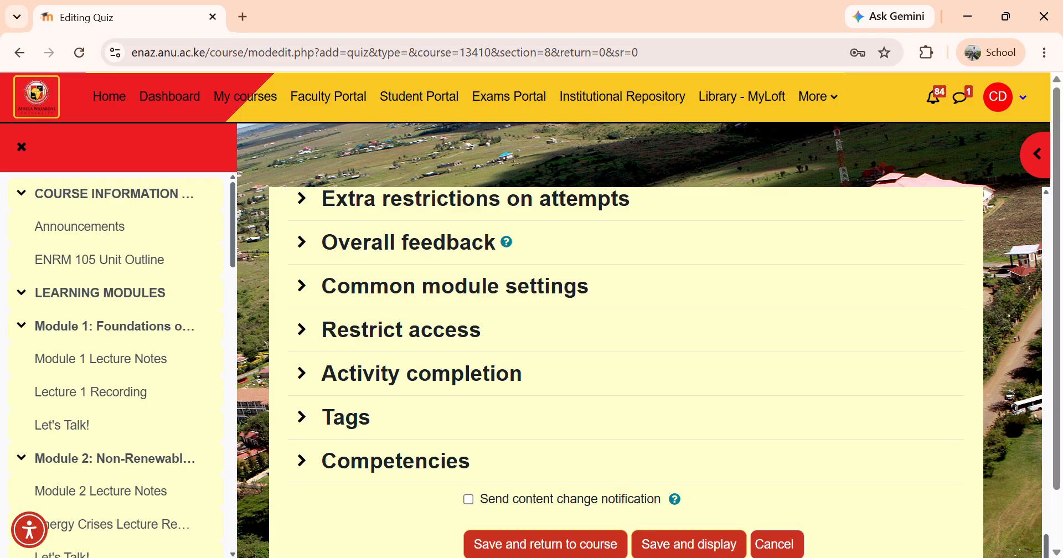
scroll(626, 372, "down", 1)
scroll(625, 372, "down", 1)
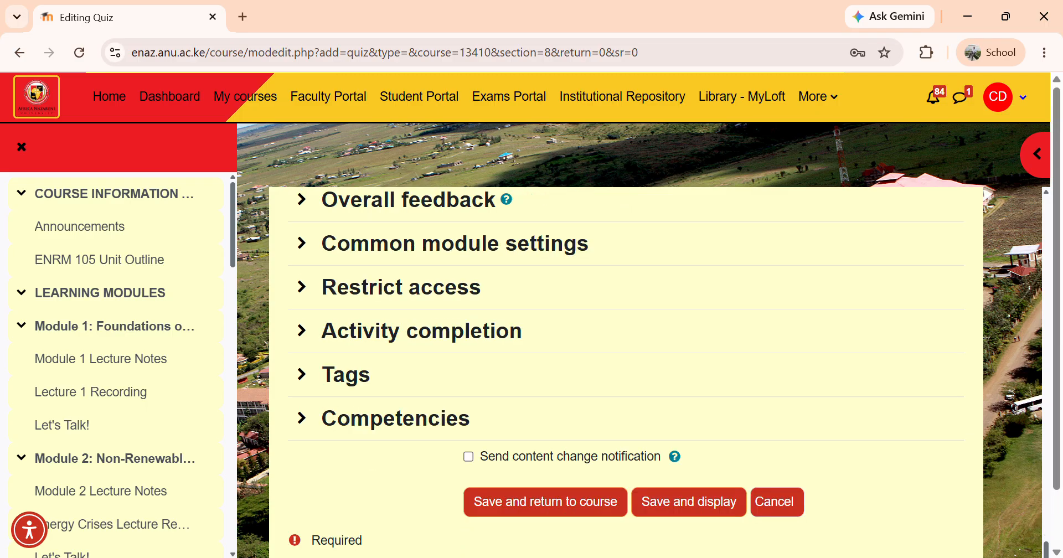
left_click(545, 503)
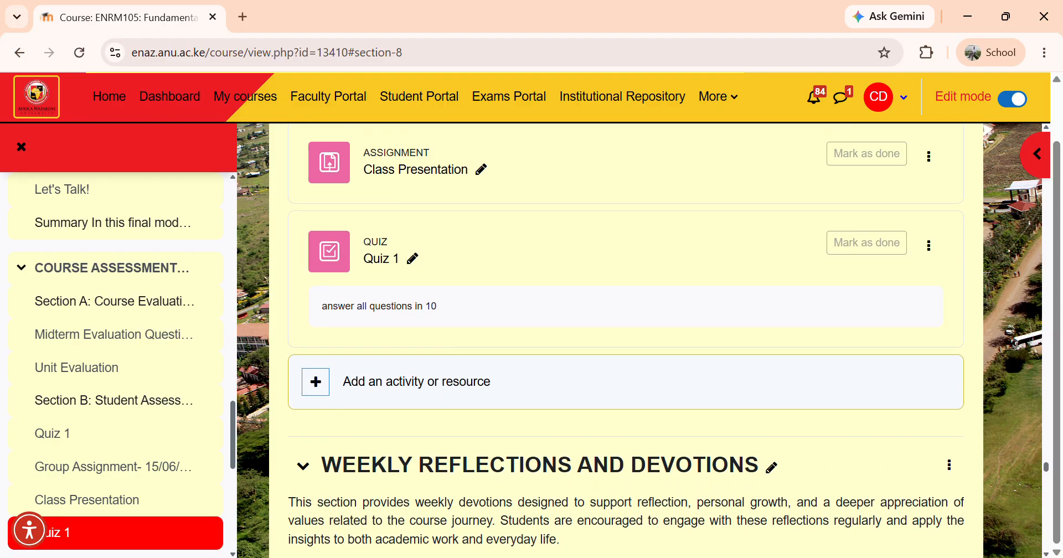
Open Quiz 1 from the course and go to its questions page
left_click(381, 259)
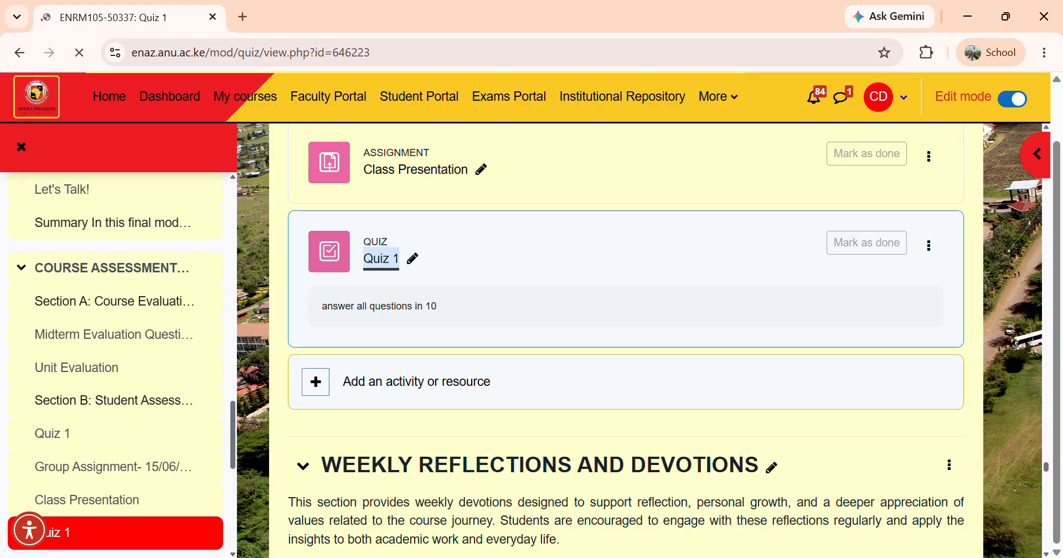
scroll(626, 371, "down", 3)
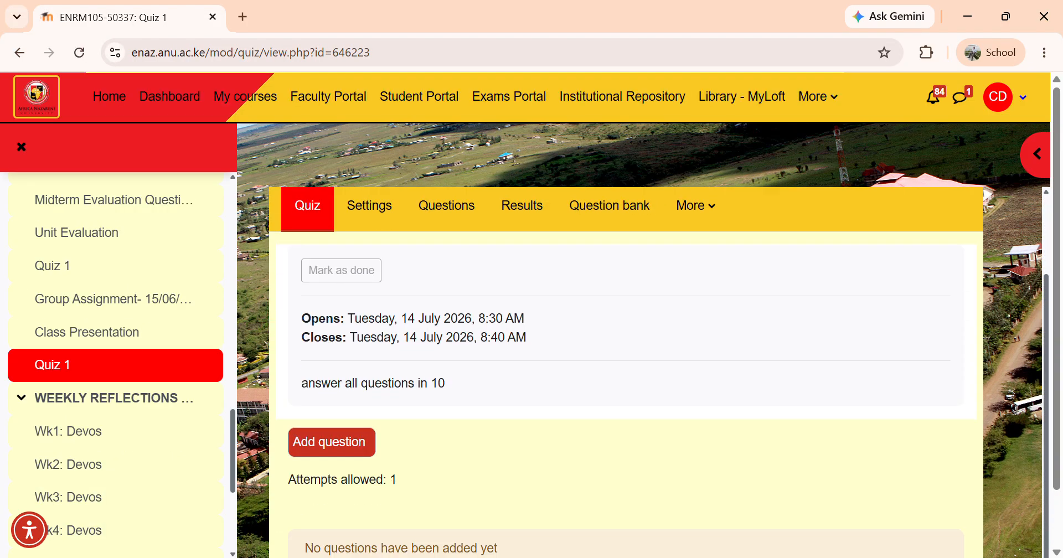
scroll(626, 371, "up", 2)
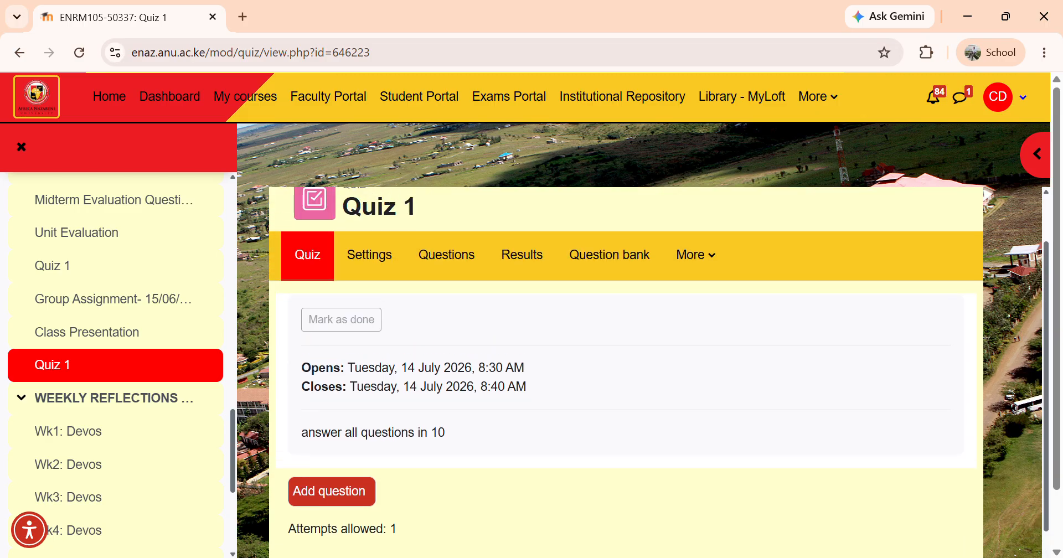
scroll(626, 371, "down", 2)
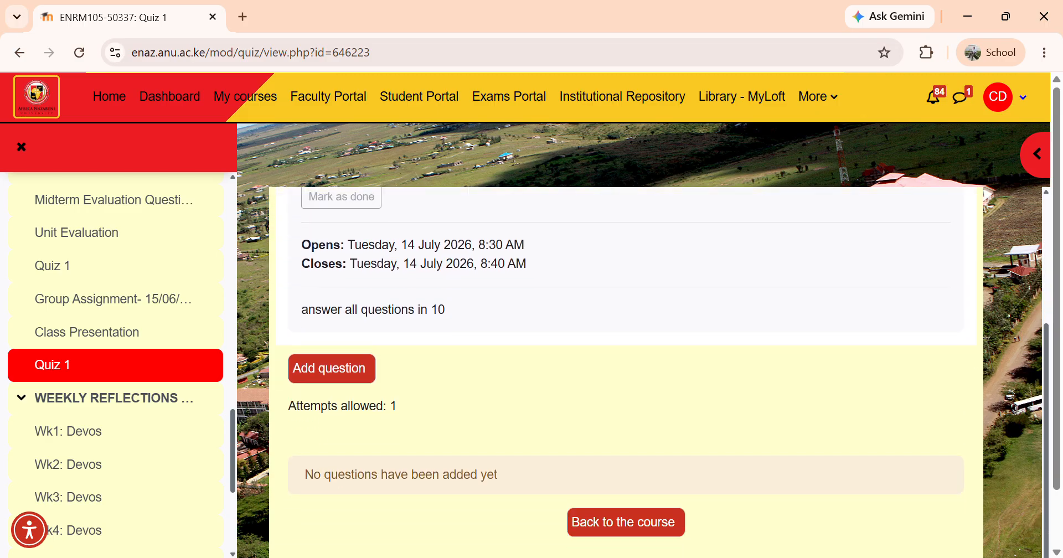
scroll(626, 371, "up", 1)
left_click(332, 423)
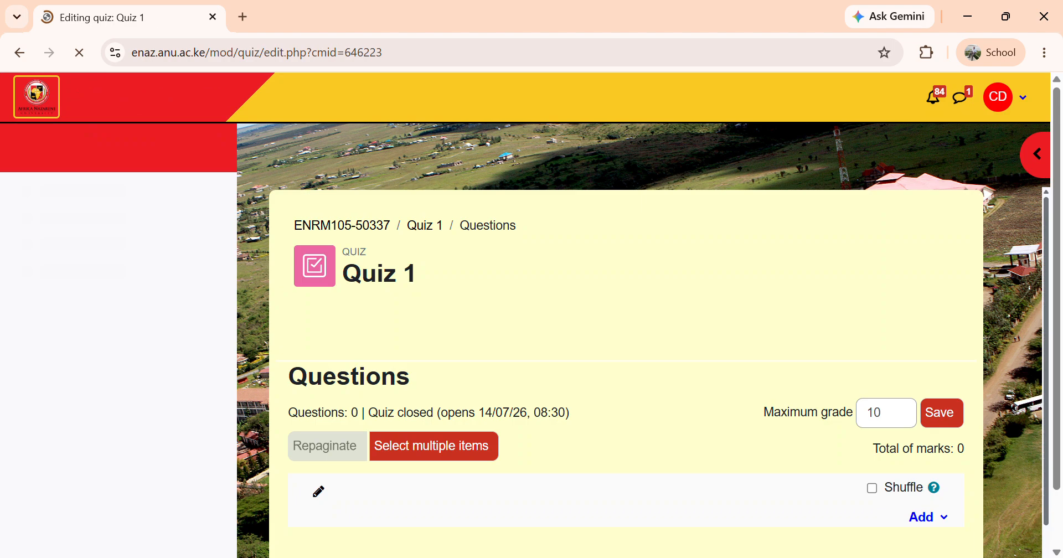
Set the quiz's maximum grade to 5 and save it
scroll(626, 371, "down", 3)
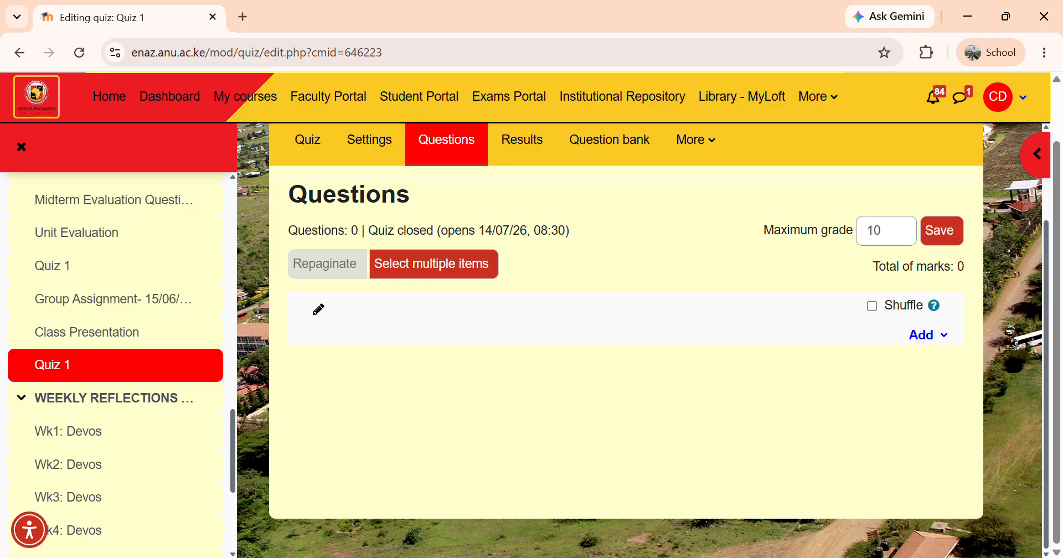
left_click(880, 230)
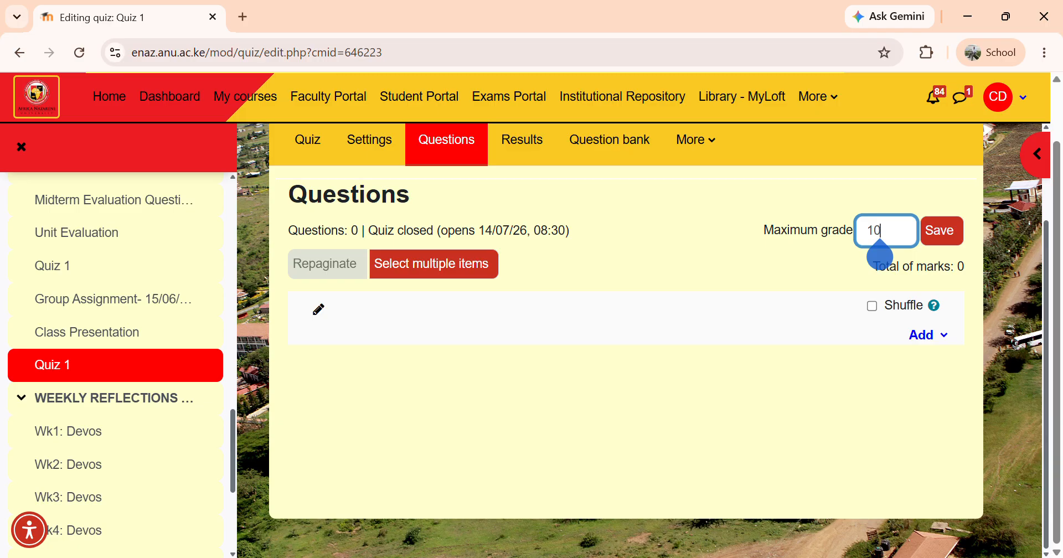
key("BackSpace")
key("BackSpace")
type("5")
key("Return")
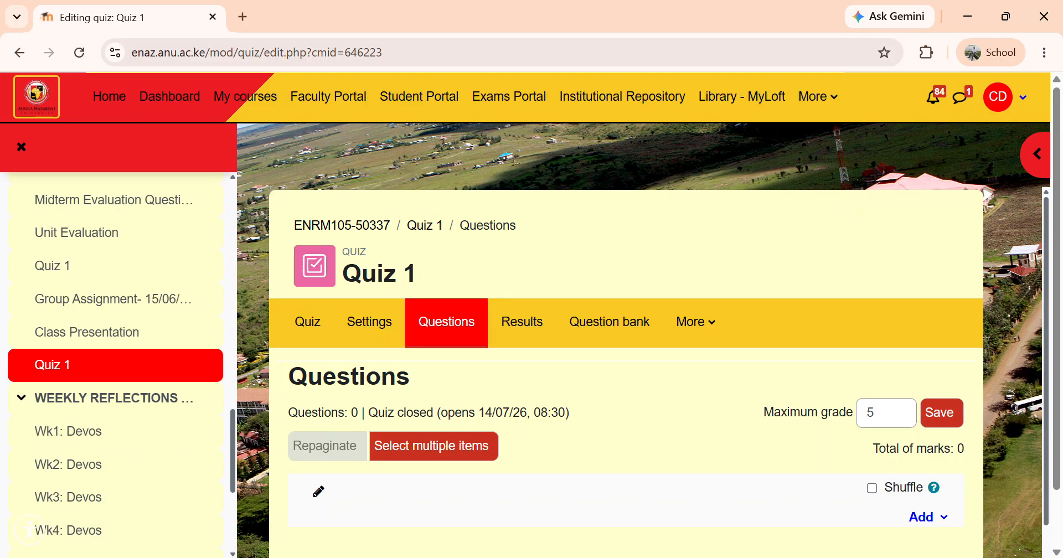
Open the quiz's question bank and switch to importing questions from a file
left_click(609, 322)
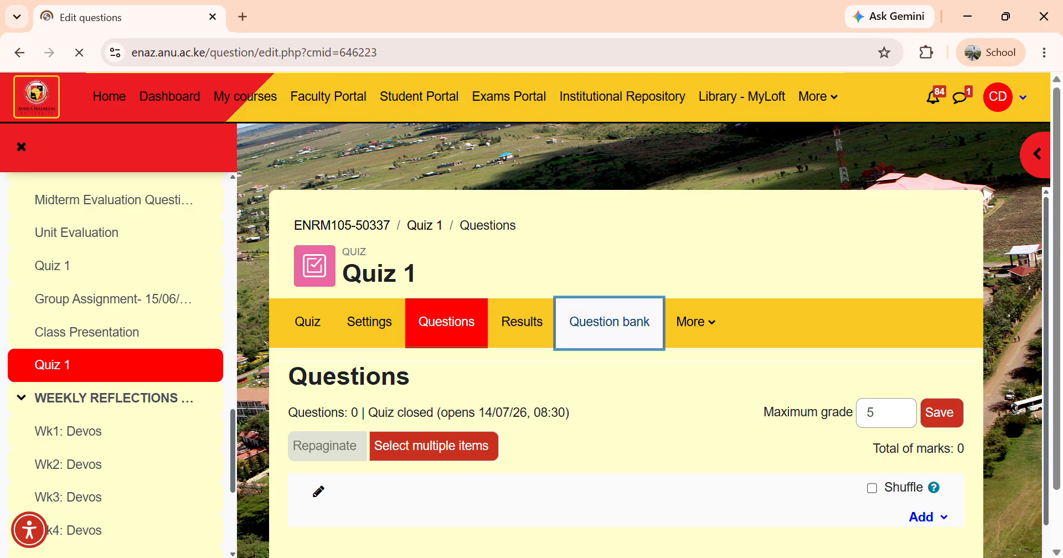
scroll(610, 333, "down", 3)
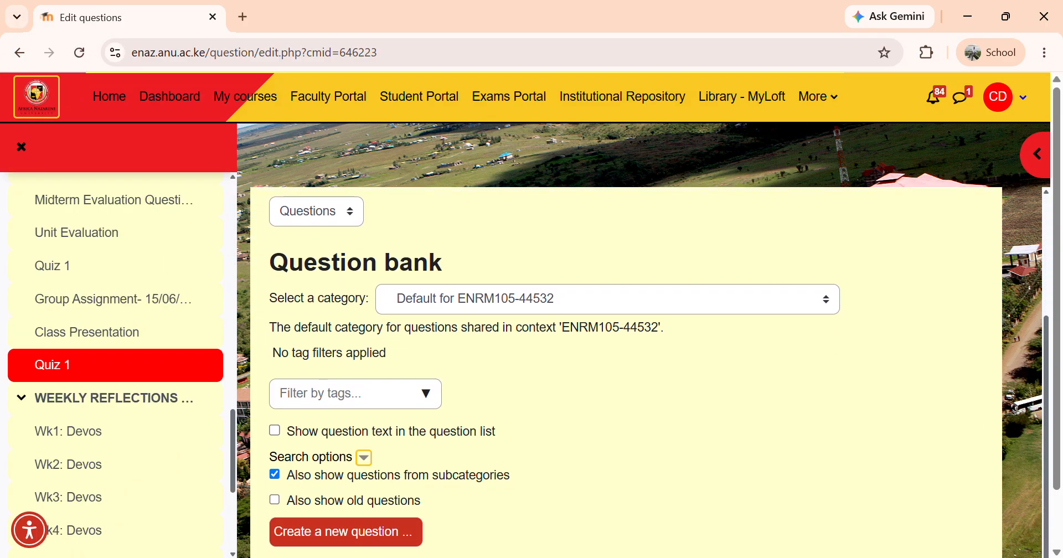
scroll(609, 332, "down", 1)
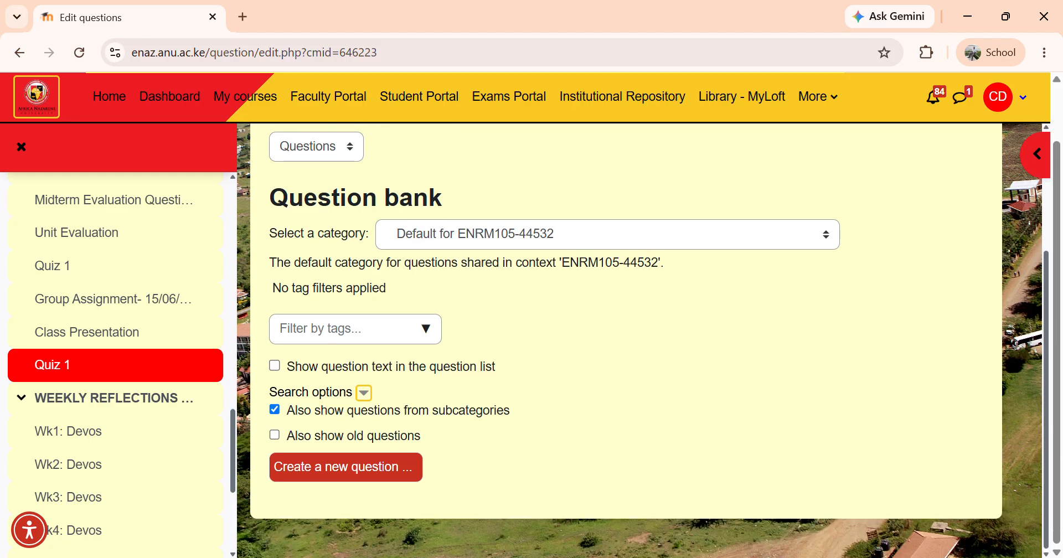
left_click(316, 147)
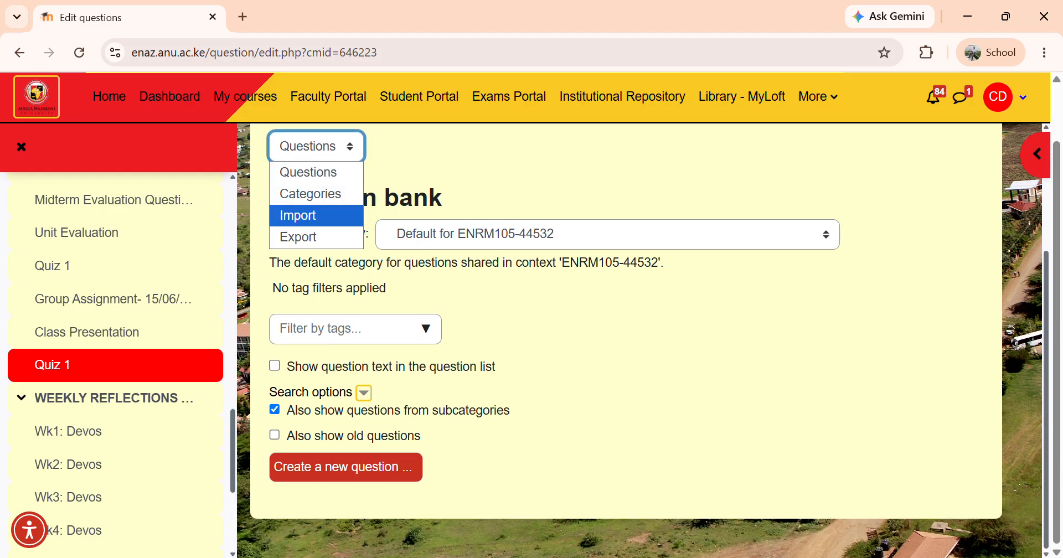
left_click(313, 215)
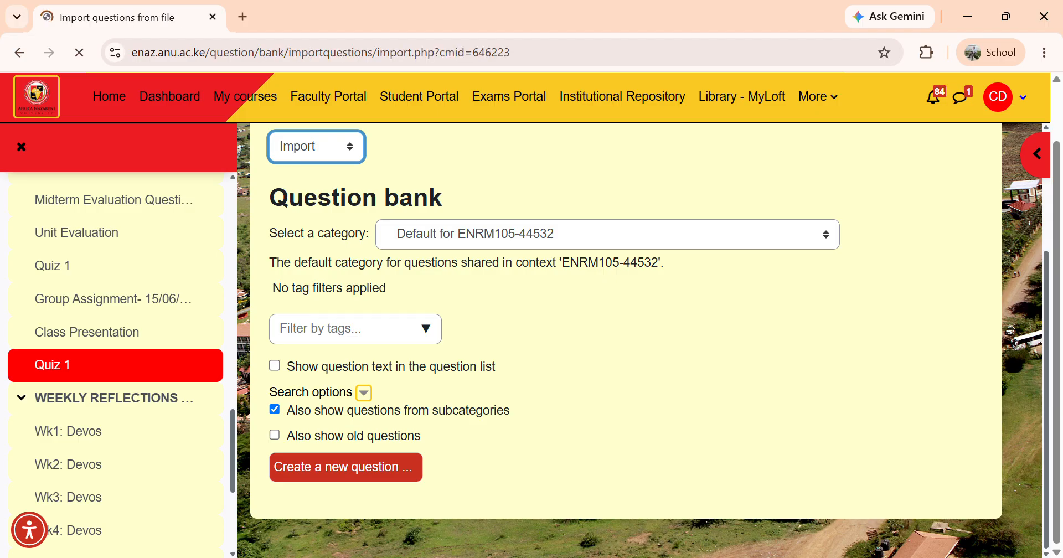
scroll(626, 360, "down", 2)
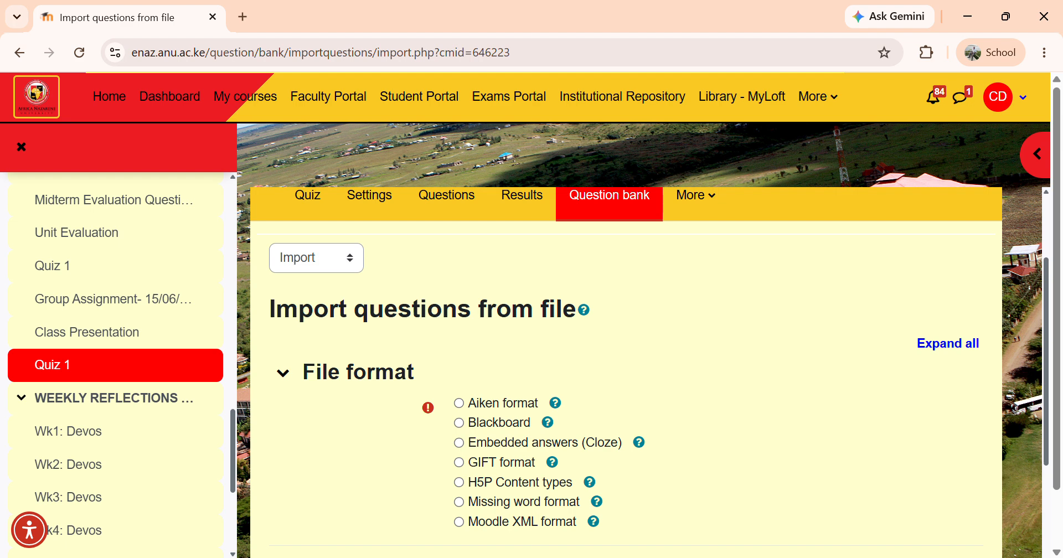
Choose Aiken format as the file format for importing questions
scroll(625, 372, "down", 2)
left_click(459, 289)
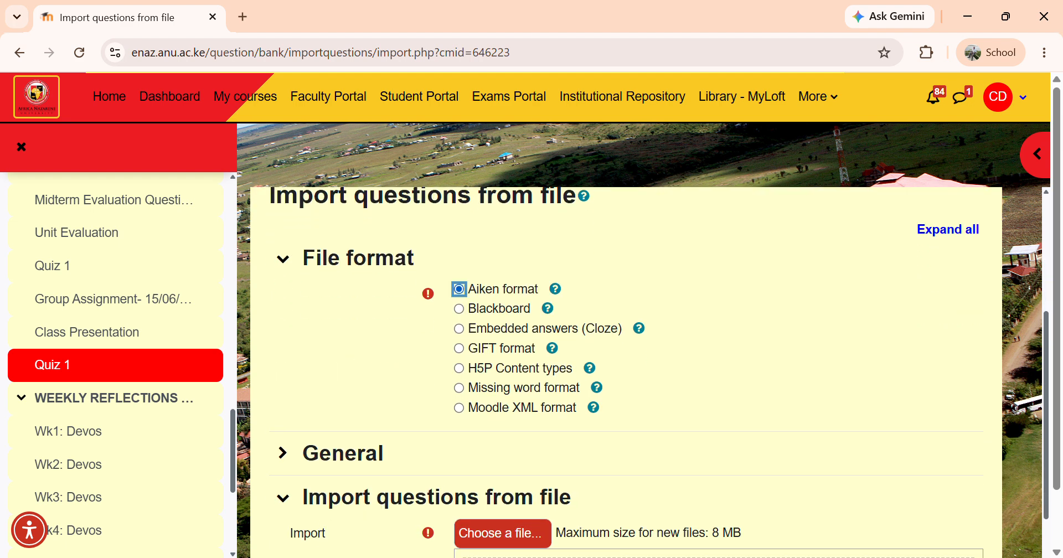
scroll(626, 372, "down", 2)
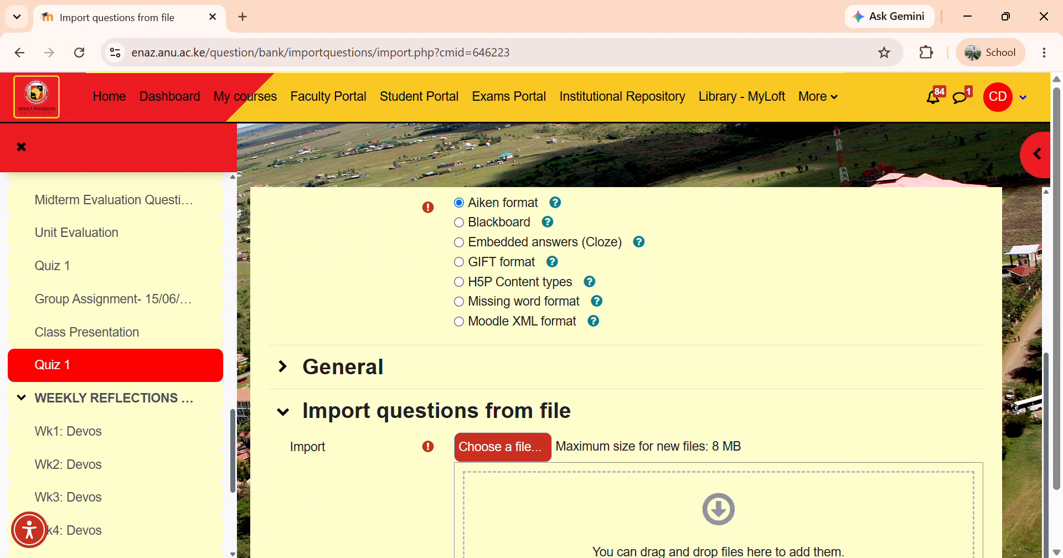
scroll(626, 372, "down", 2)
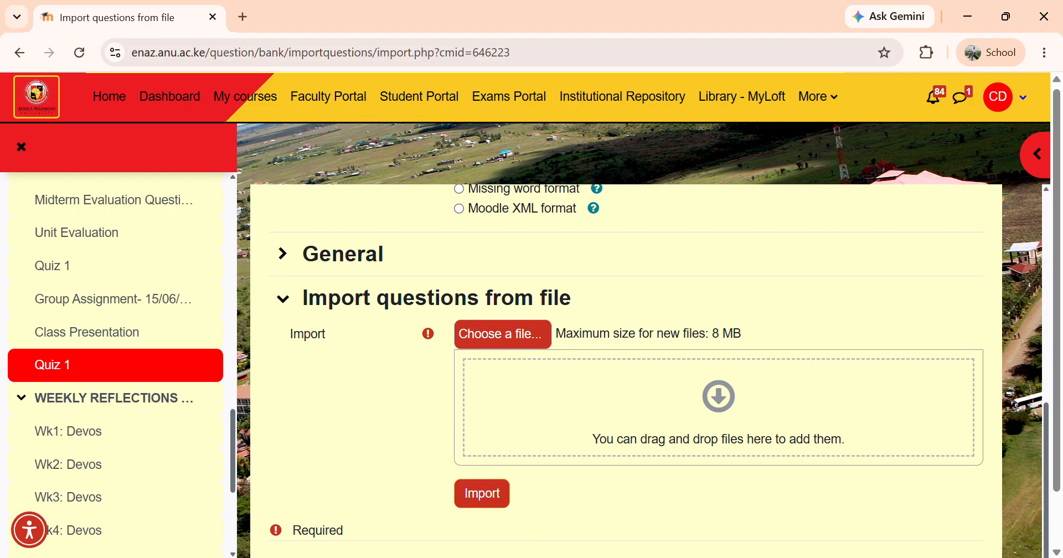
scroll(626, 372, "down", 1)
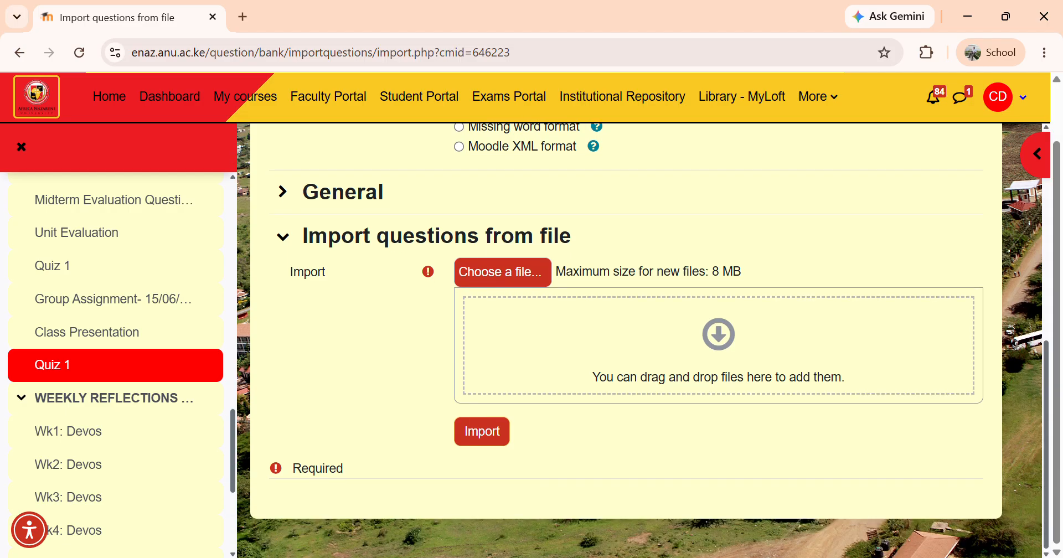
left_click(502, 272)
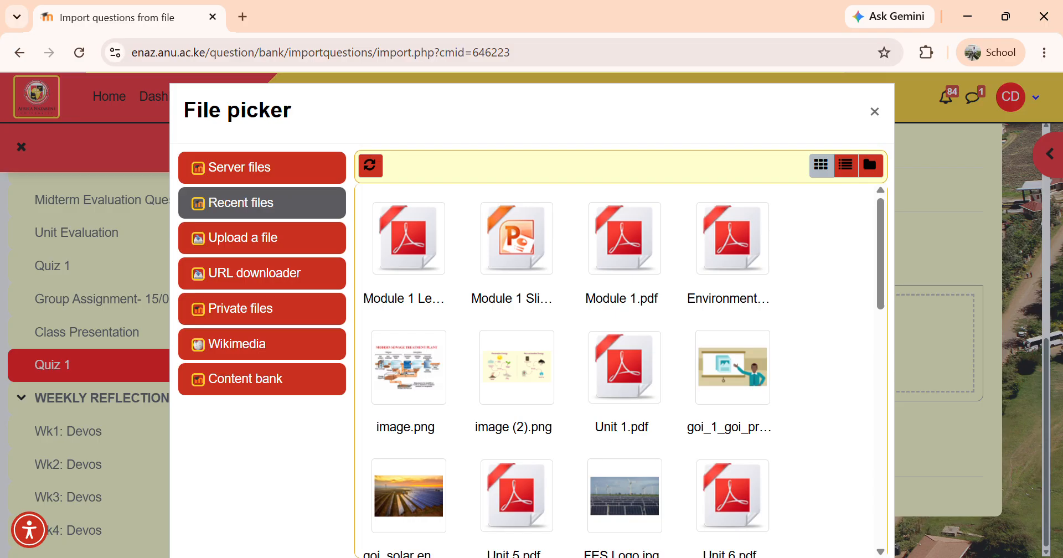
left_click(870, 166)
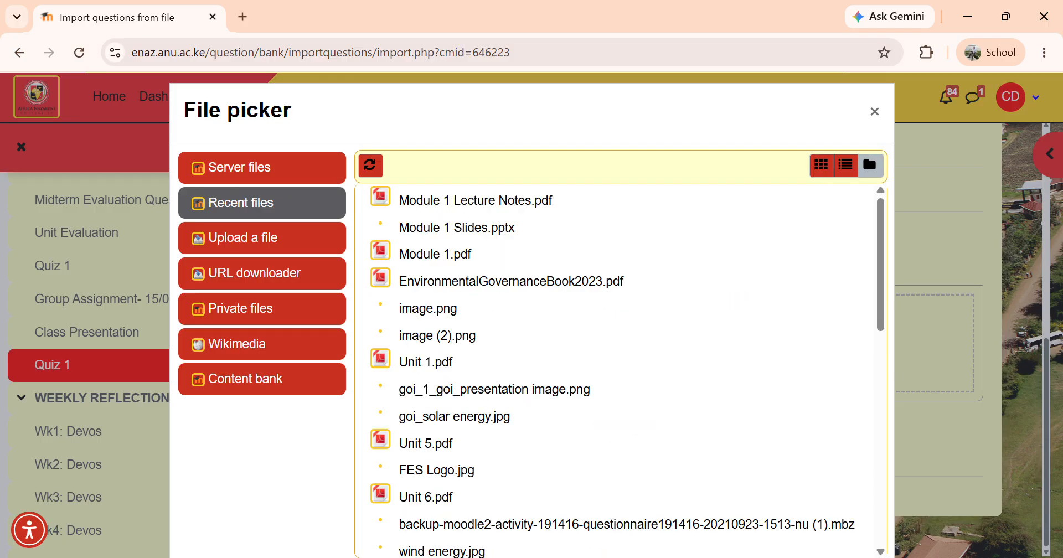
left_click(875, 112)
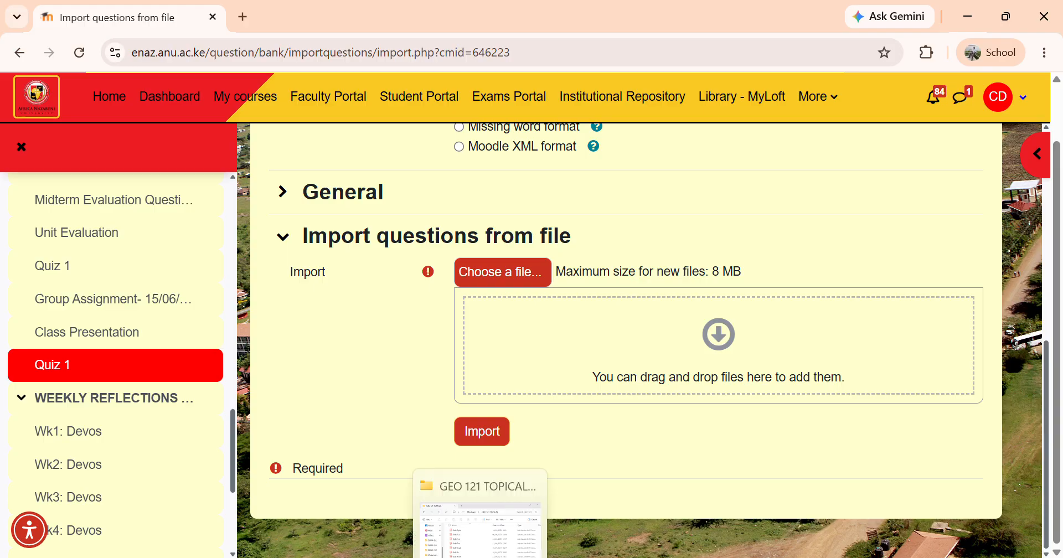
left_click(480, 557)
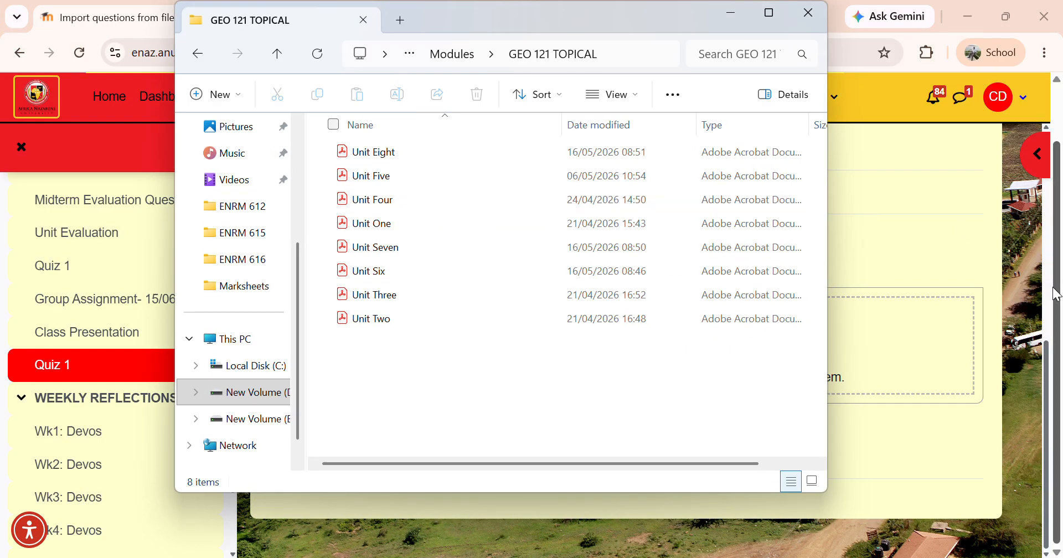
left_click(1018, 288)
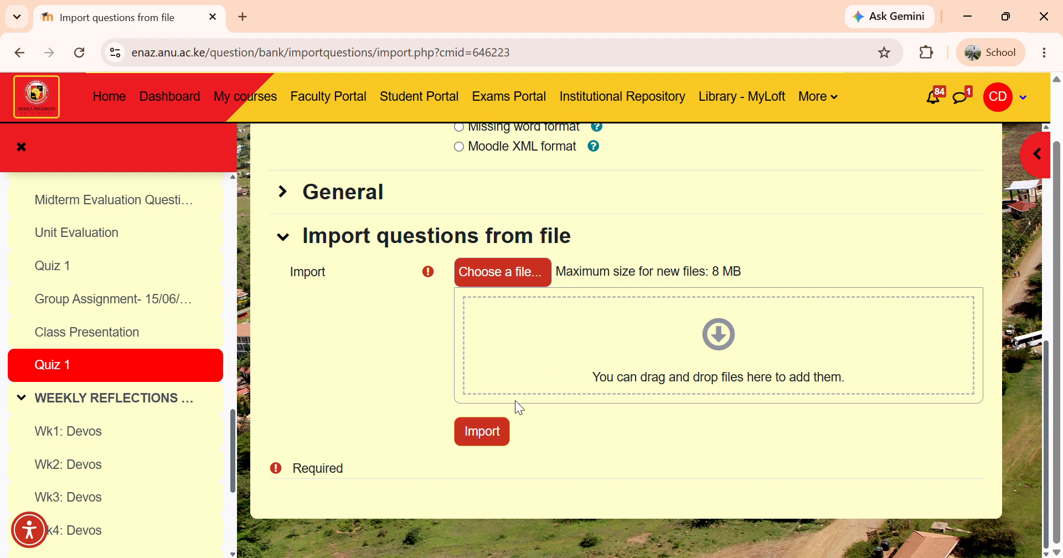
Open the file picker's upload option and choose the "According to Von Thünen" text file from the Desktop
left_click(507, 282)
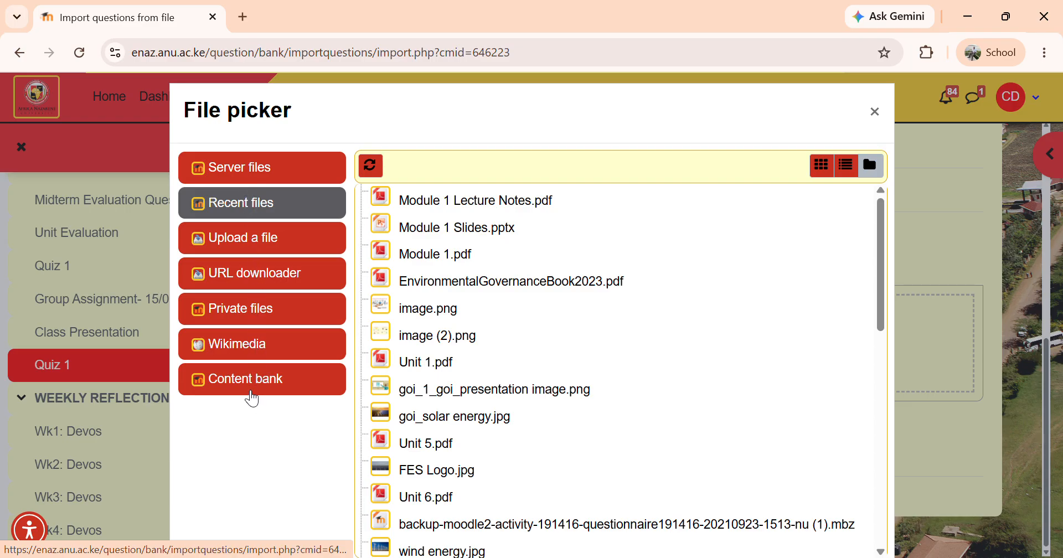
left_click(267, 243)
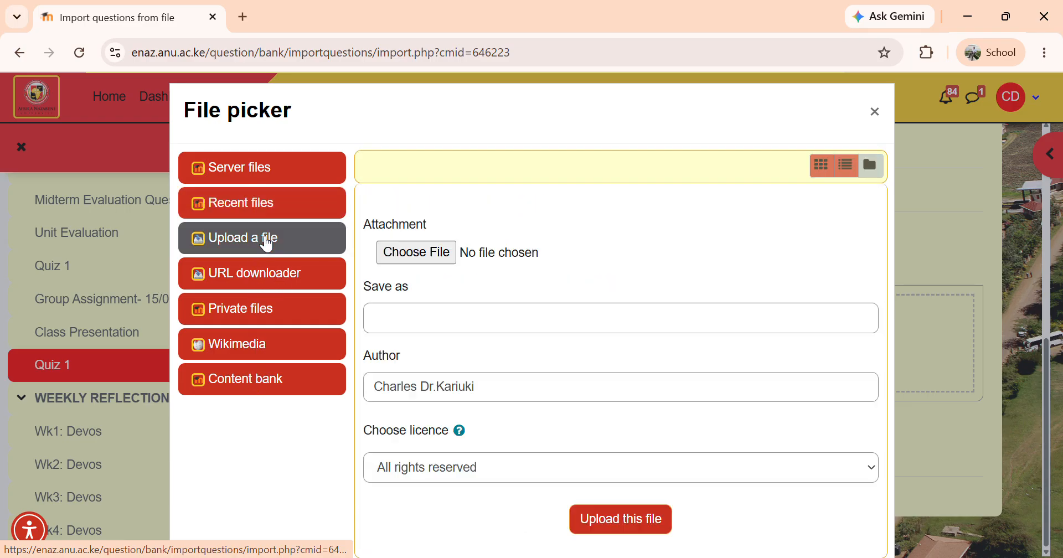
left_click(412, 252)
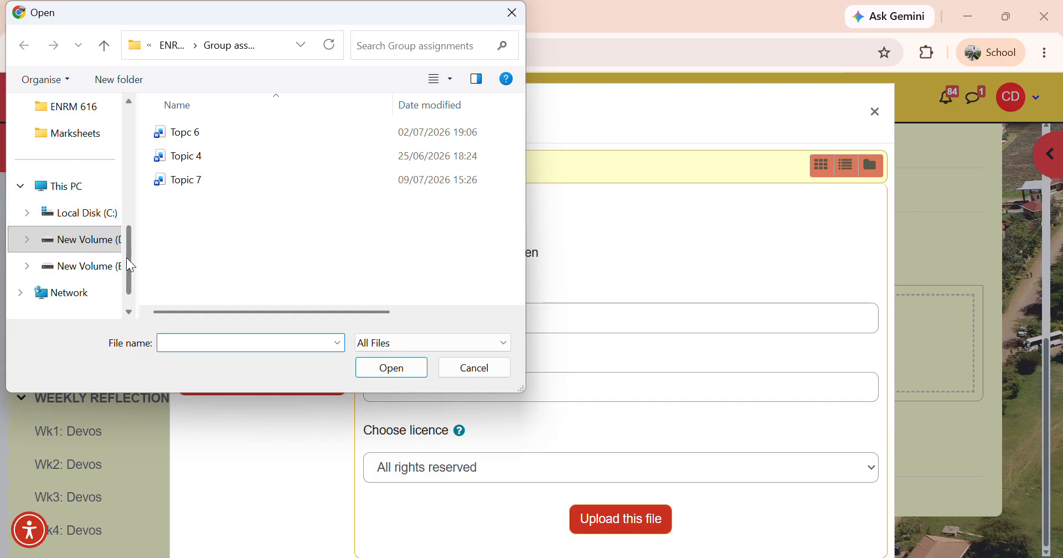
left_click_drag(129, 265, 122, 150)
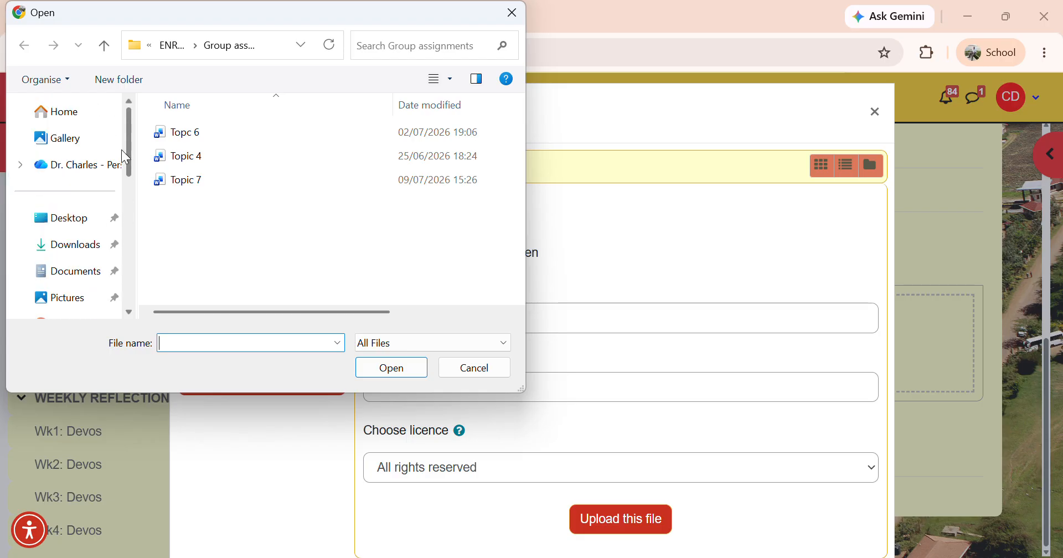
left_click(81, 223)
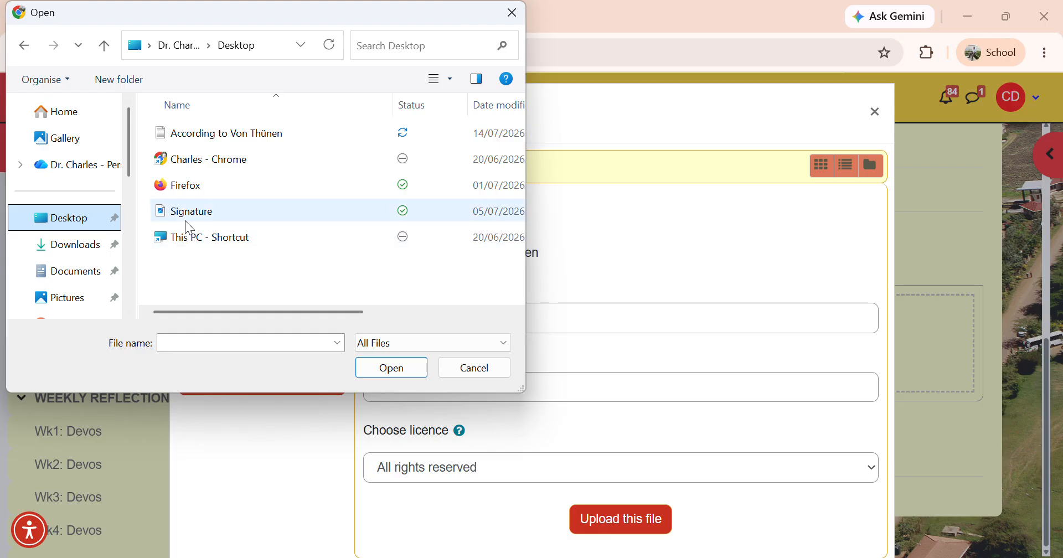
left_click(194, 134)
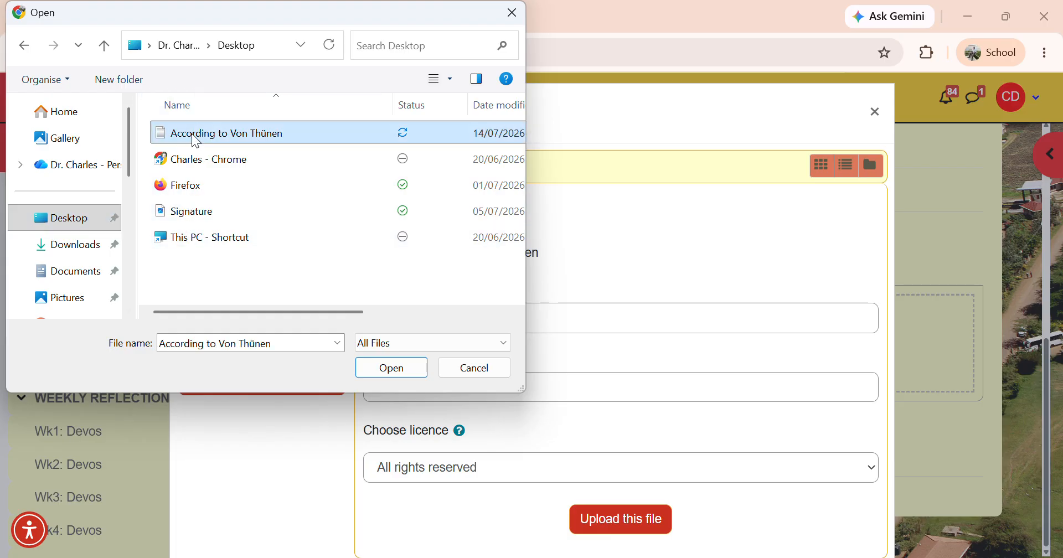
left_click(391, 369)
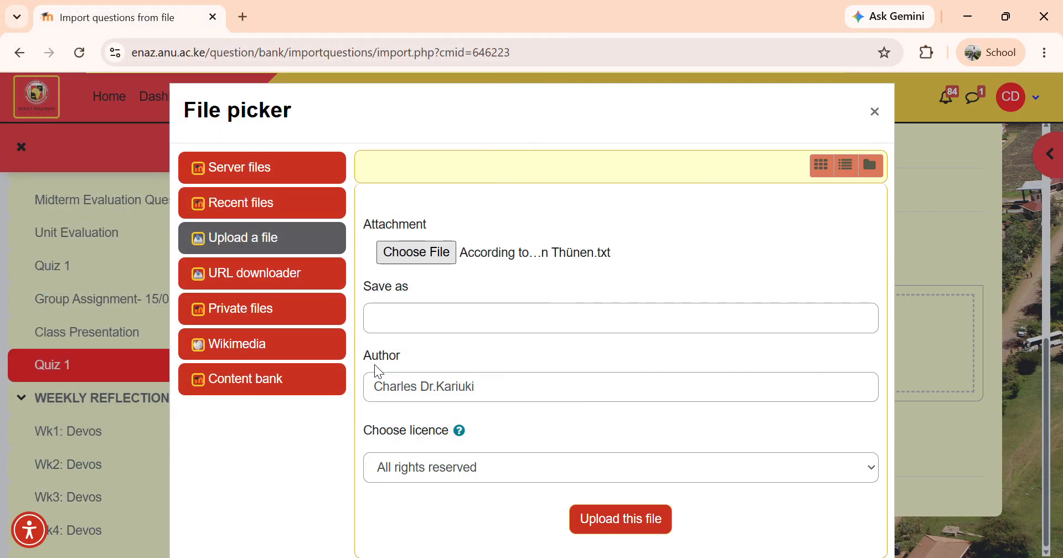
Upload the chosen file, import its questions into the question bank, and continue past the import summary
left_click(620, 519)
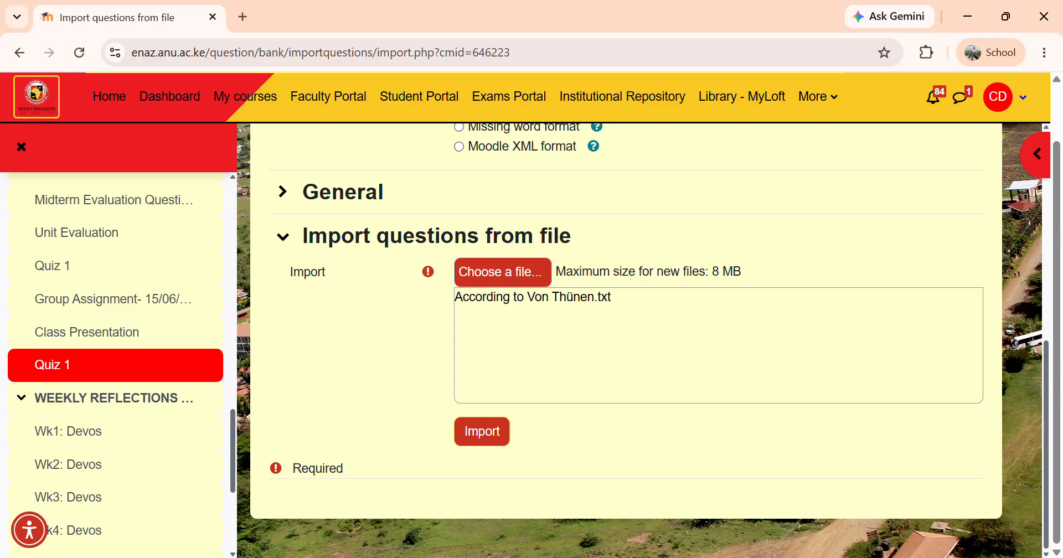
left_click(482, 431)
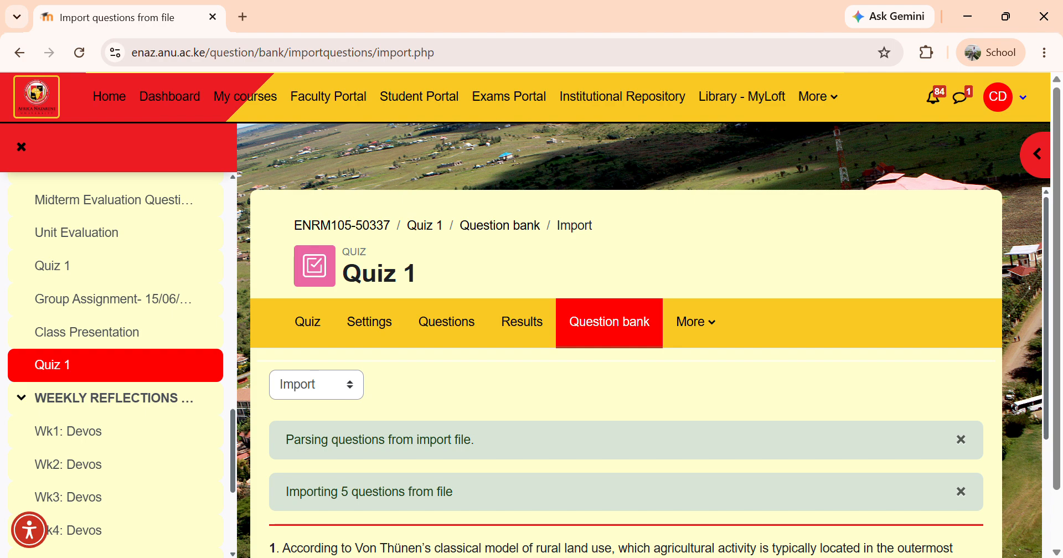
scroll(626, 372, "down", 5)
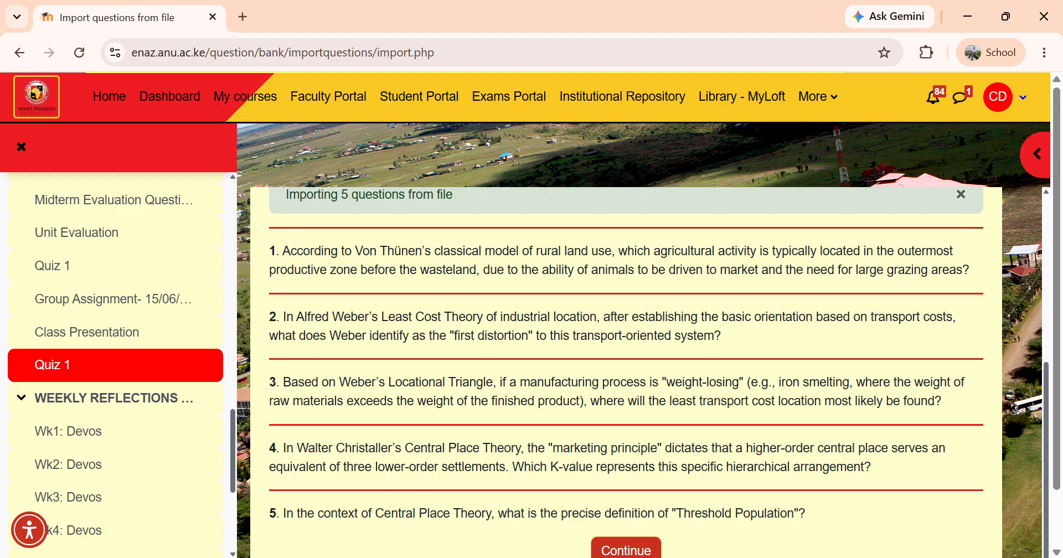
scroll(626, 372, "down", 1)
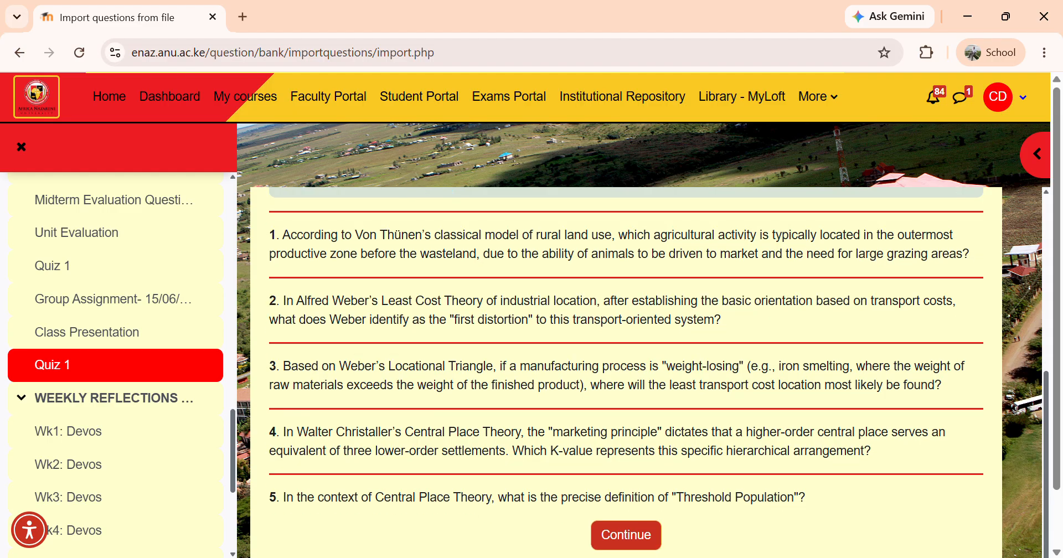
left_click(626, 535)
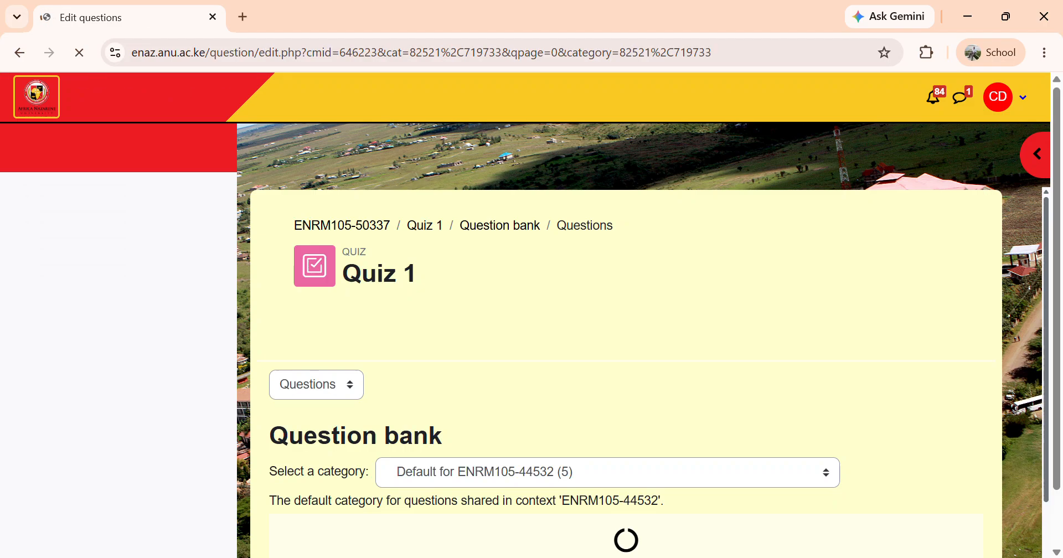
Scroll through the question bank list to review the imported questions
scroll(626, 372, "down", 6)
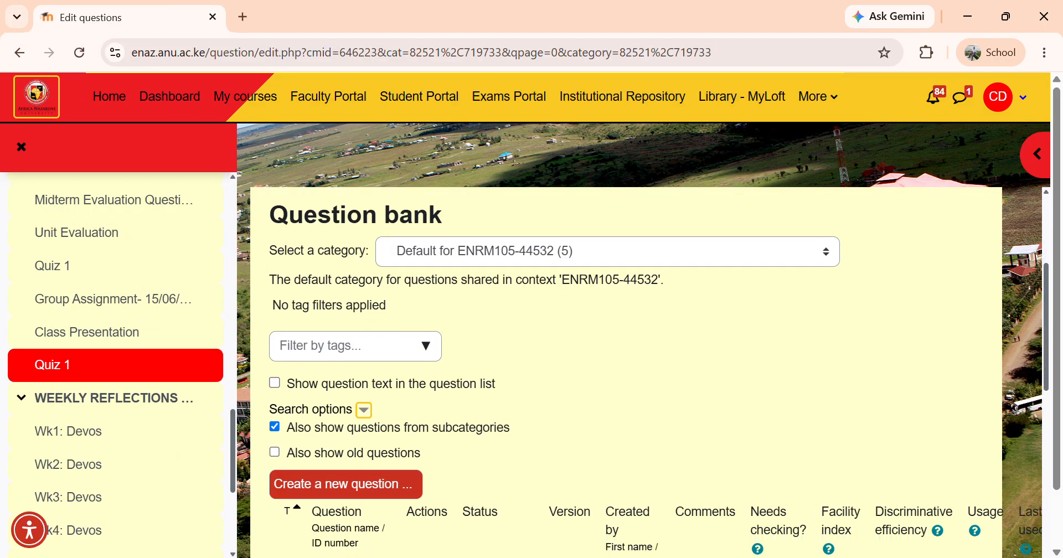
scroll(626, 373, "down", 5)
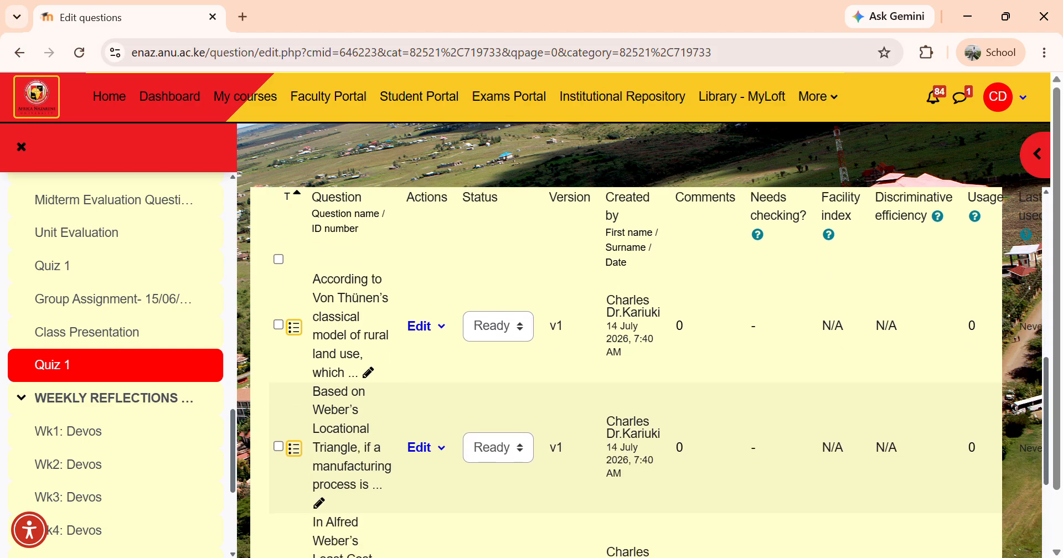
scroll(626, 373, "down", 4)
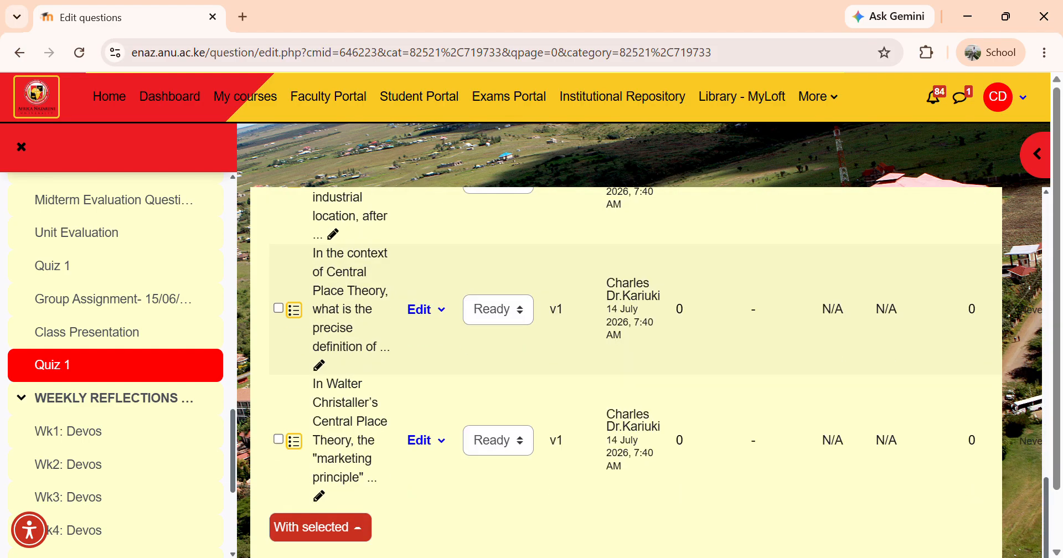
scroll(625, 372, "up", 7)
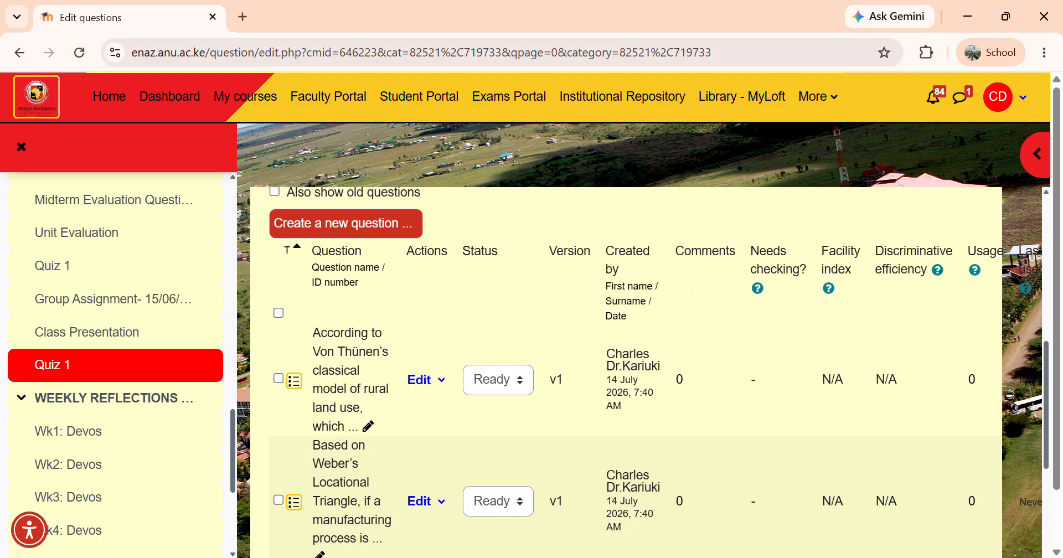
scroll(626, 372, "down", 1)
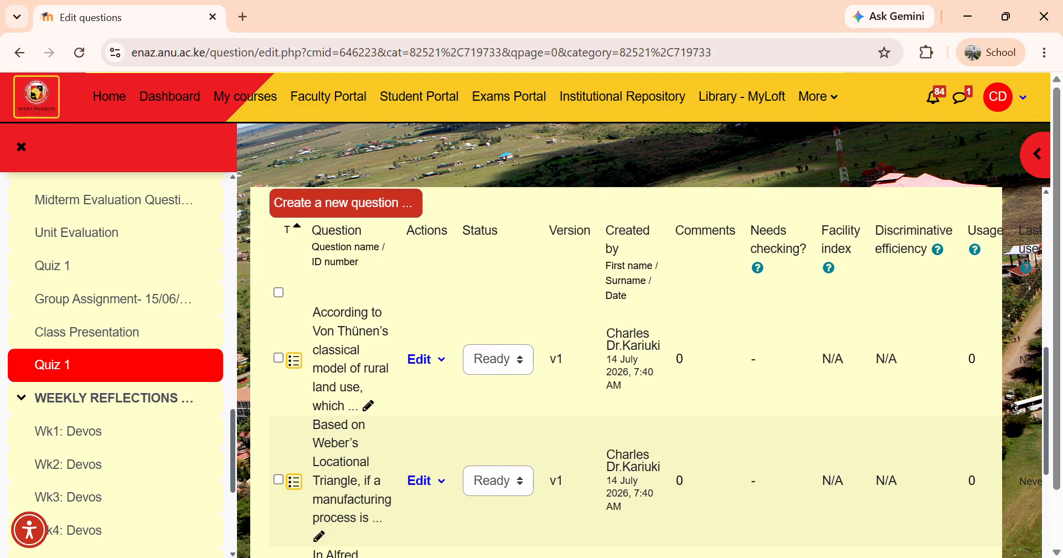
Select all imported questions and open the bulk actions menu for them
left_click(279, 292)
scroll(278, 292, "down", 7)
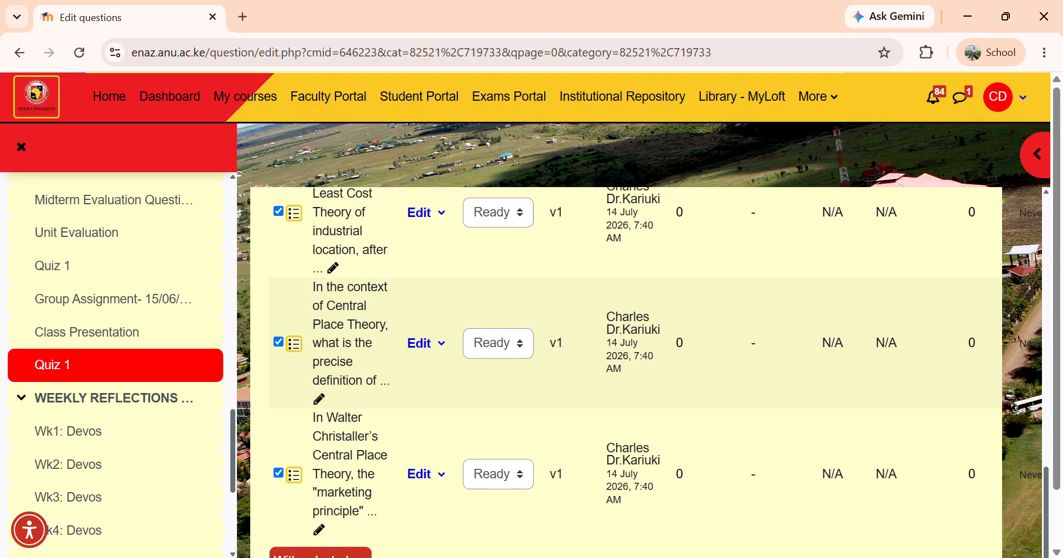
scroll(626, 372, "down", 1)
left_click(320, 528)
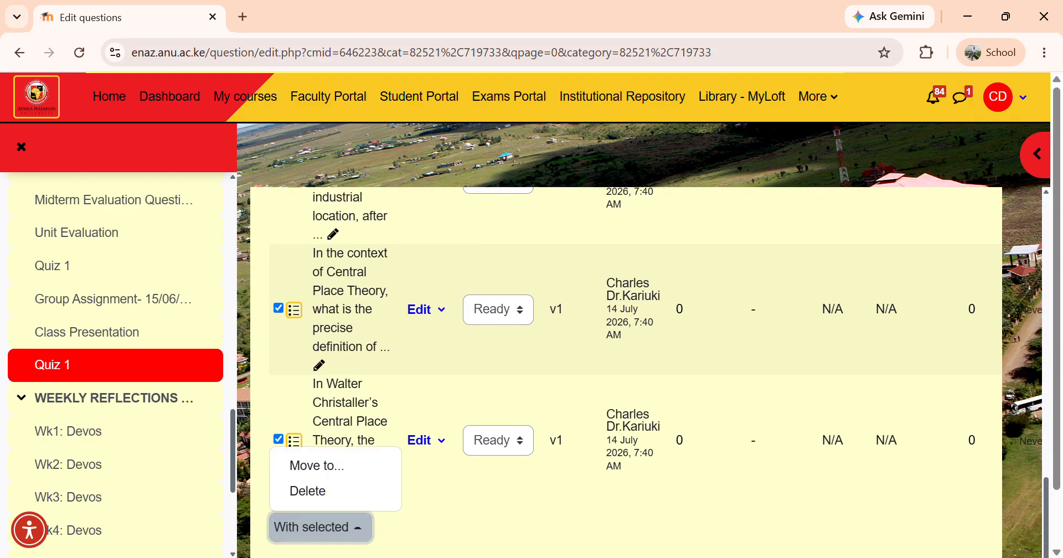
scroll(626, 371, "up", 10)
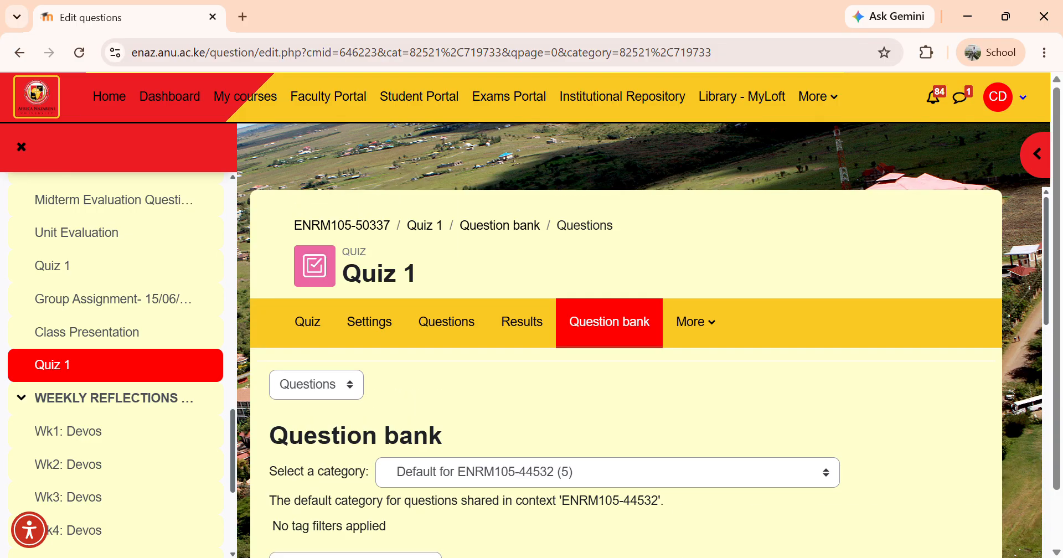
Go to the quiz overview and open Quiz 1's questions page for adding questions
left_click(308, 321)
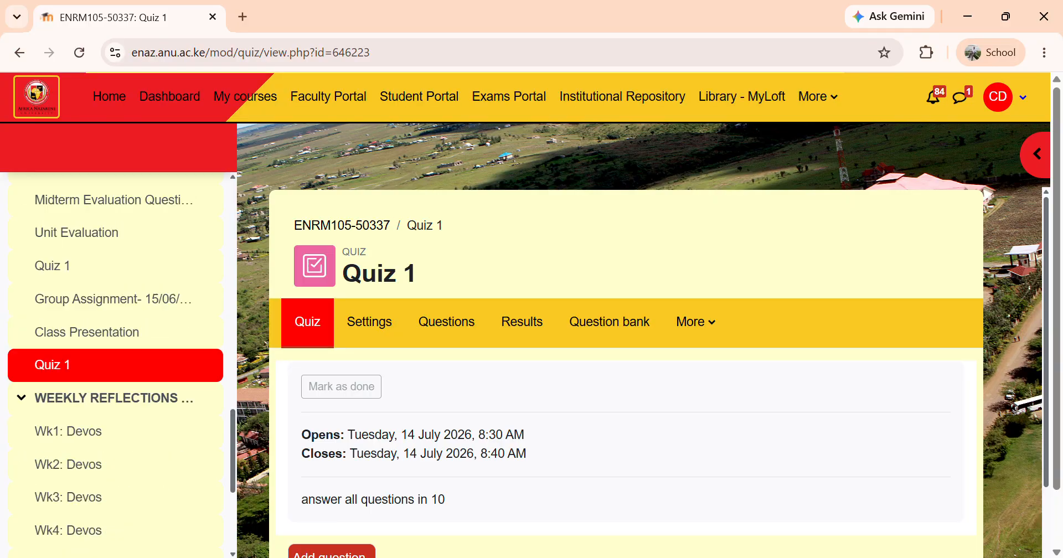
scroll(637, 341, "down", 5)
scroll(625, 341, "up", 2)
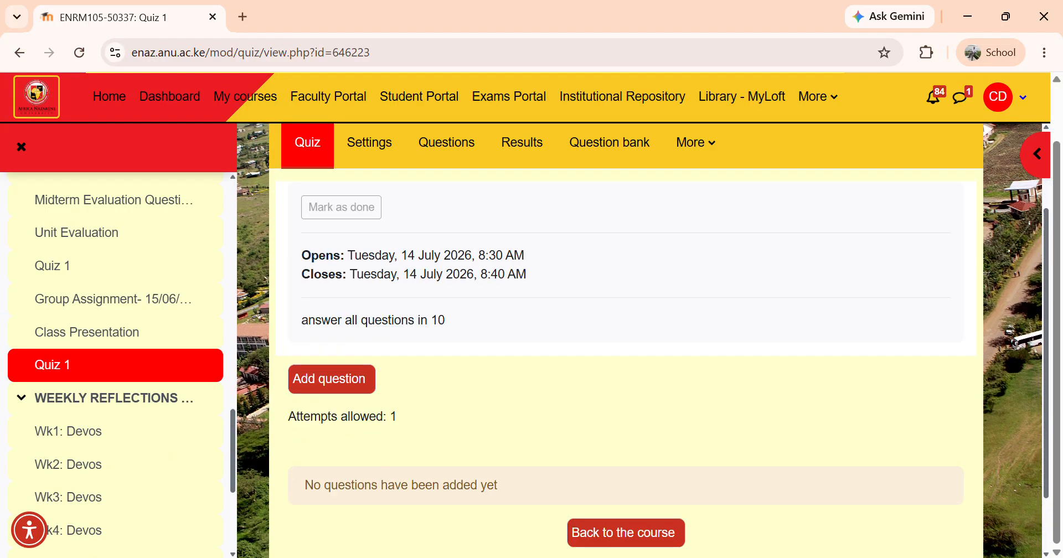
left_click(331, 444)
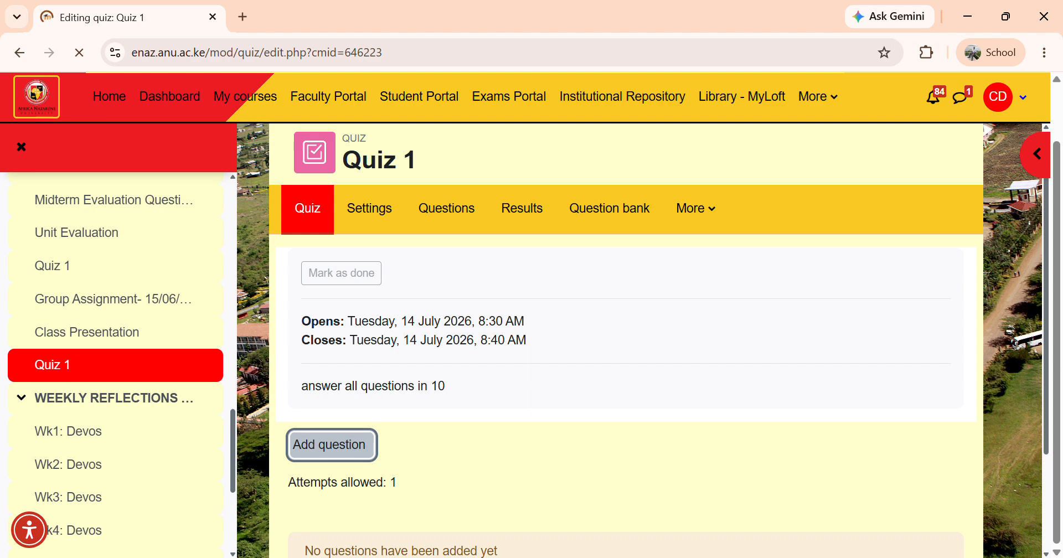
scroll(626, 332, "down", 2)
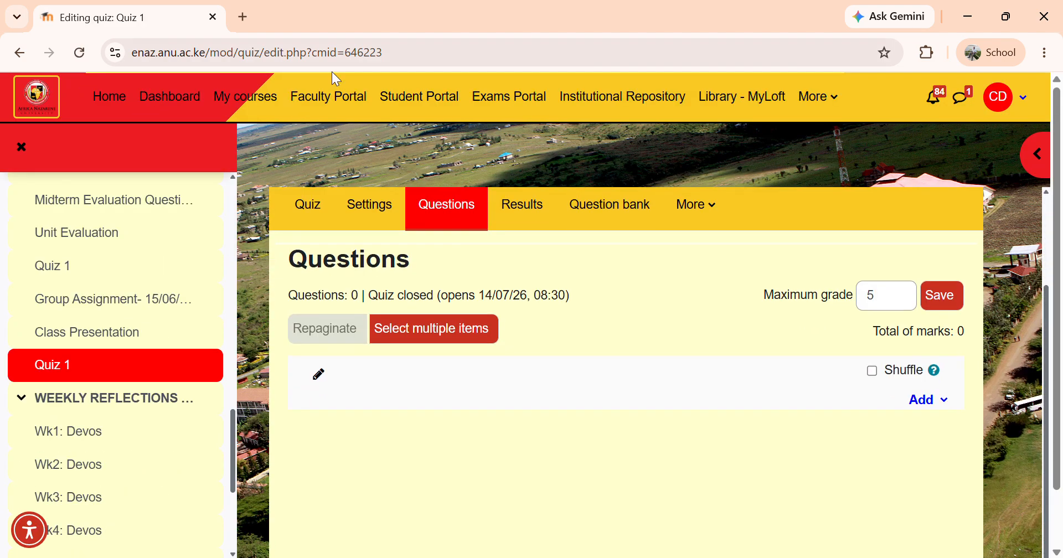
left_click(320, 375)
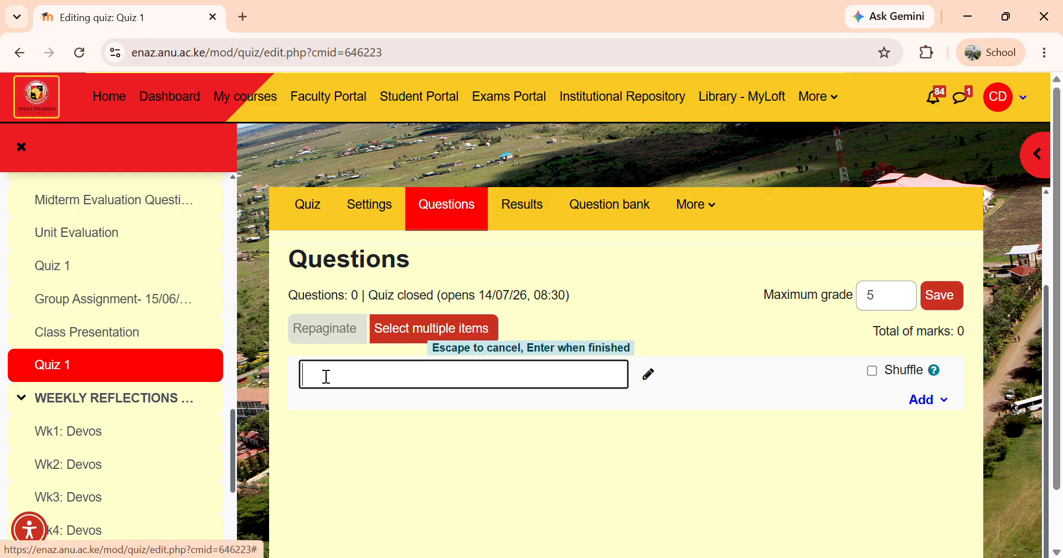
left_click(651, 382)
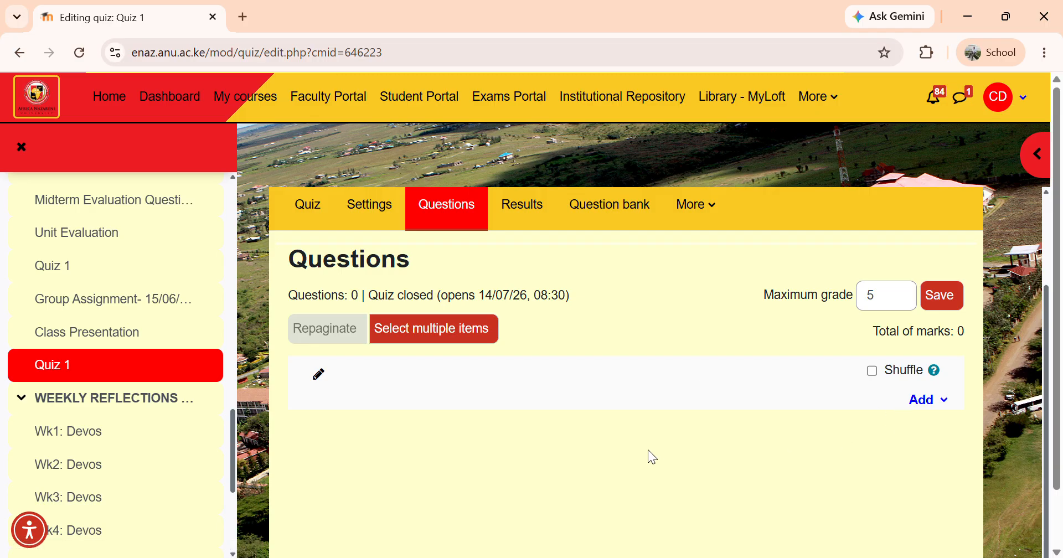
scroll(649, 458, "down", 2)
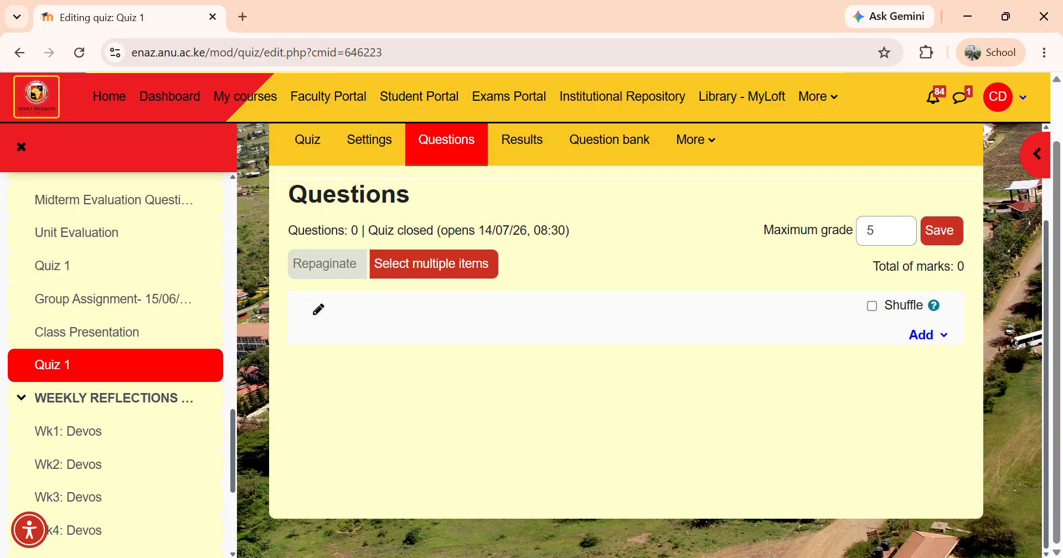
left_click(433, 264)
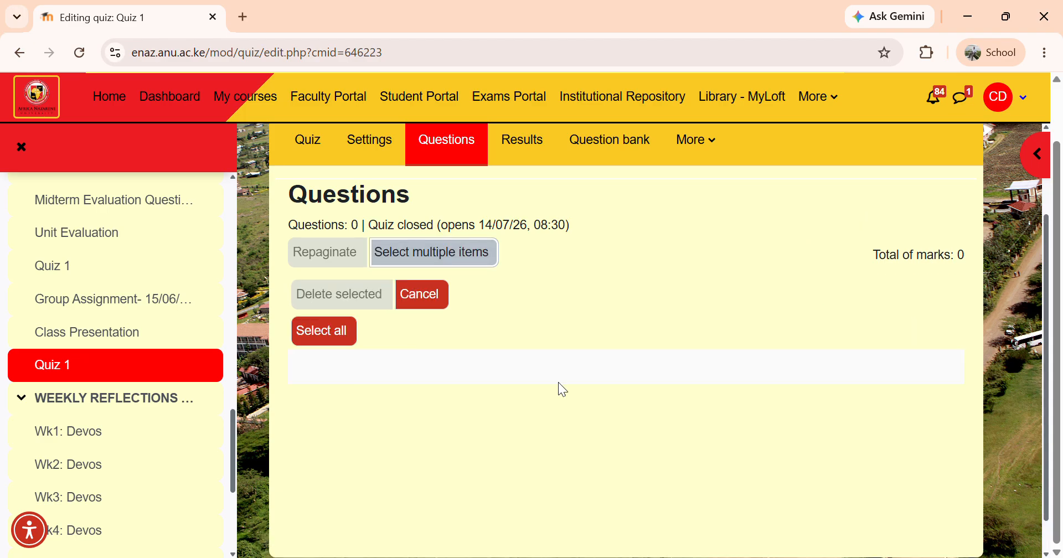
left_click(345, 341)
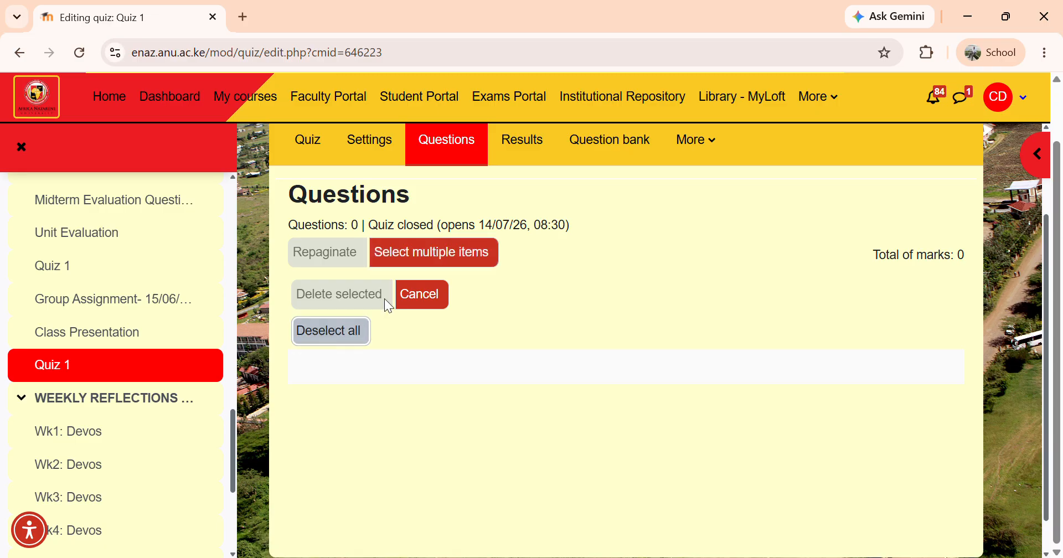
scroll(626, 321, "down", 1)
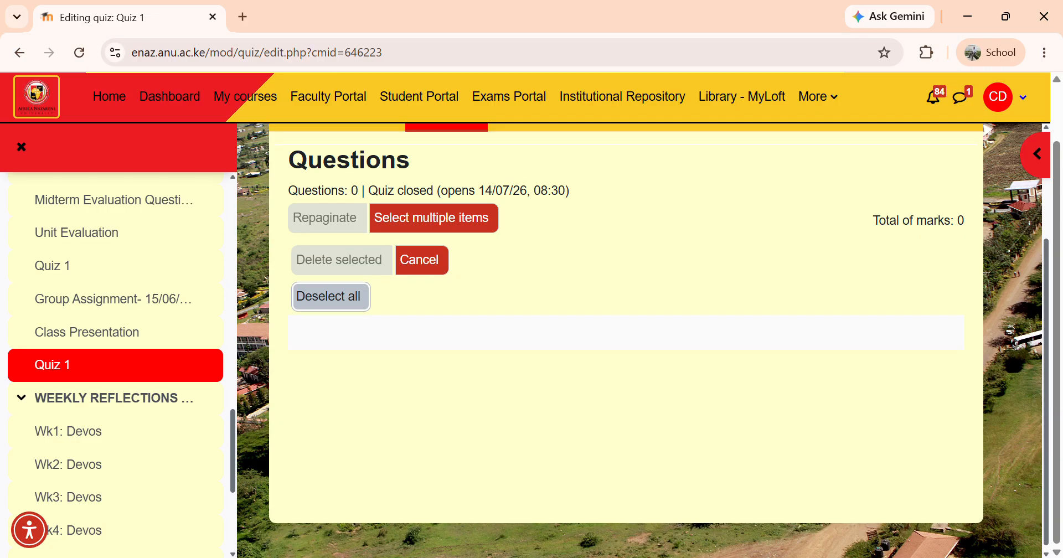
scroll(627, 320, "up", 2)
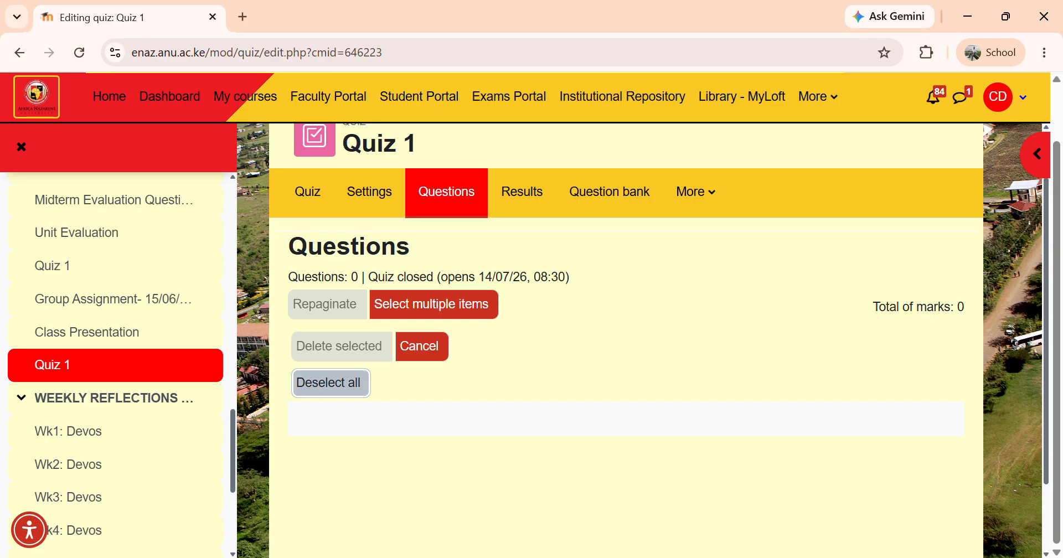
Open the quiz overview page to check its dates and added questions
left_click(308, 192)
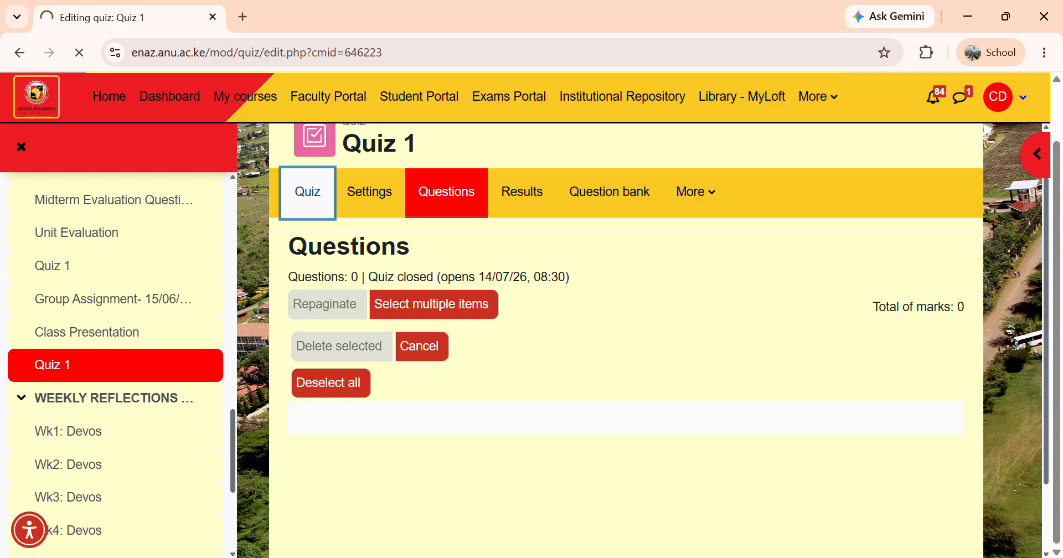
scroll(627, 333, "down", 4)
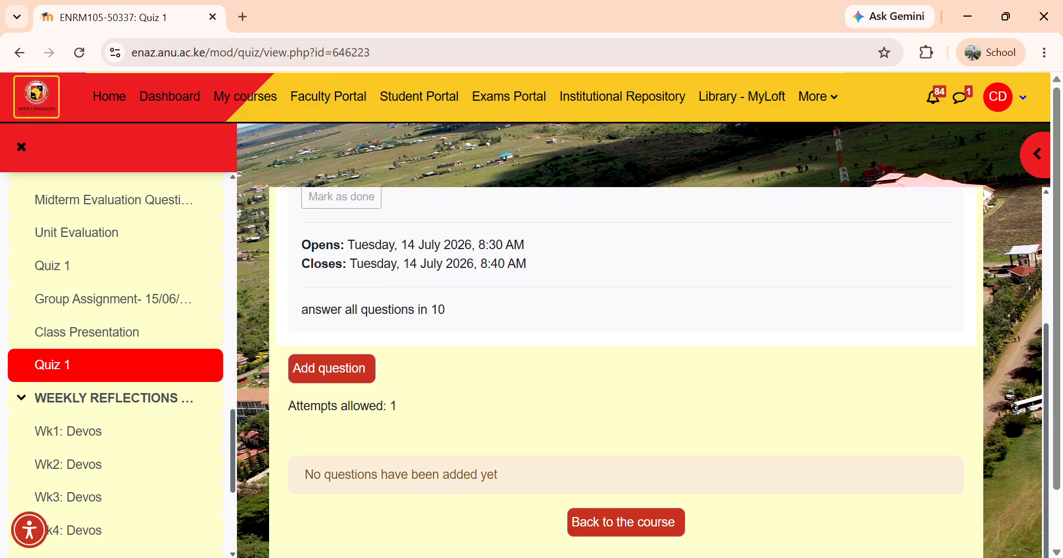
scroll(626, 371, "up", 2)
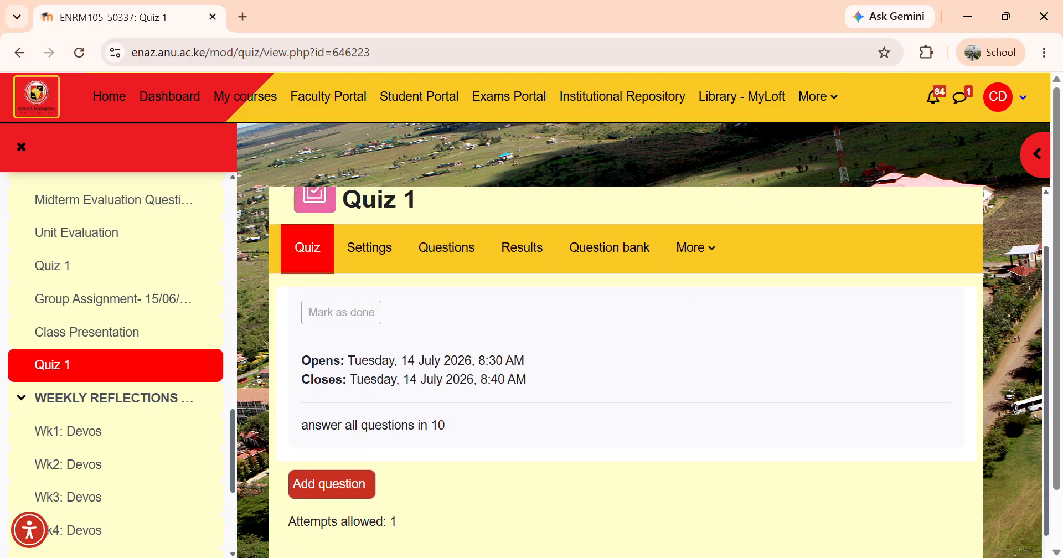
scroll(626, 371, "down", 1)
Review Quiz 1's settings form, then return to its Questions page
left_click(370, 217)
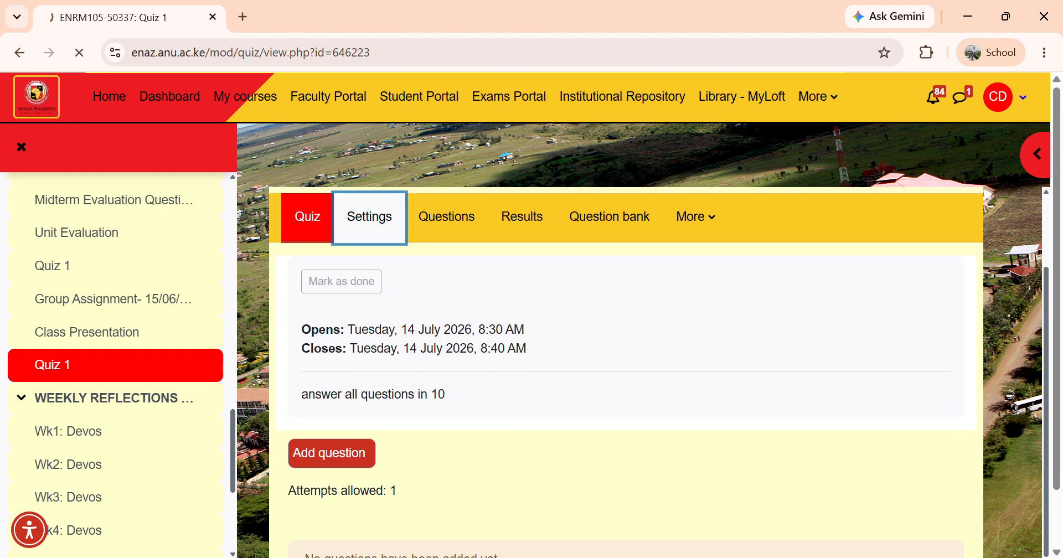
scroll(627, 371, "down", 5)
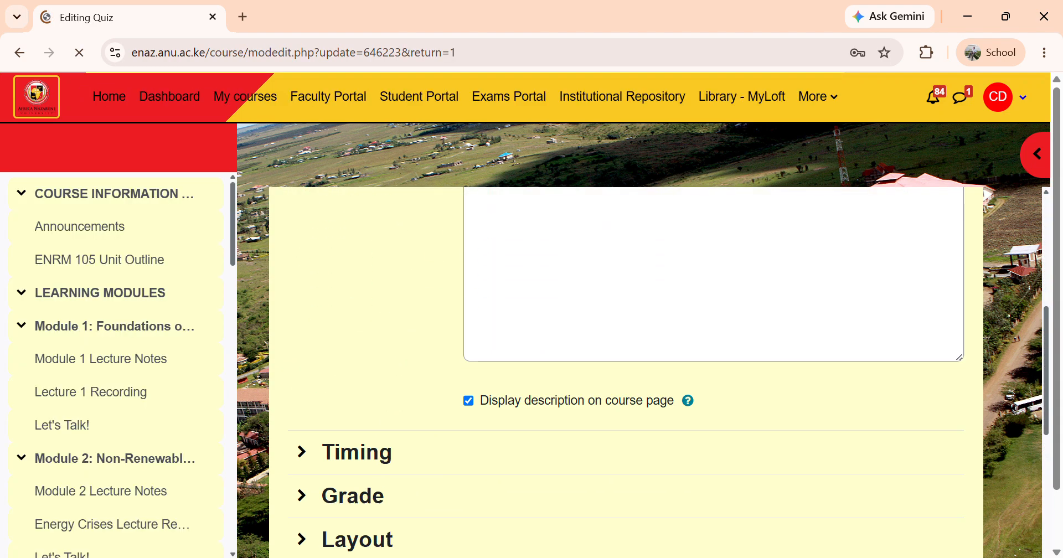
scroll(626, 371, "down", 10)
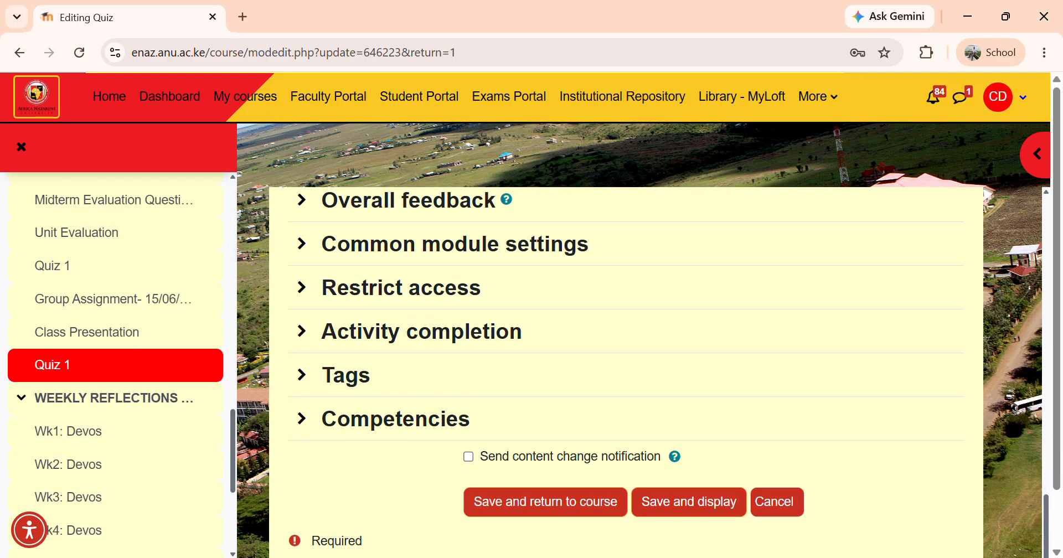
scroll(626, 371, "down", 1)
scroll(626, 371, "up", 15)
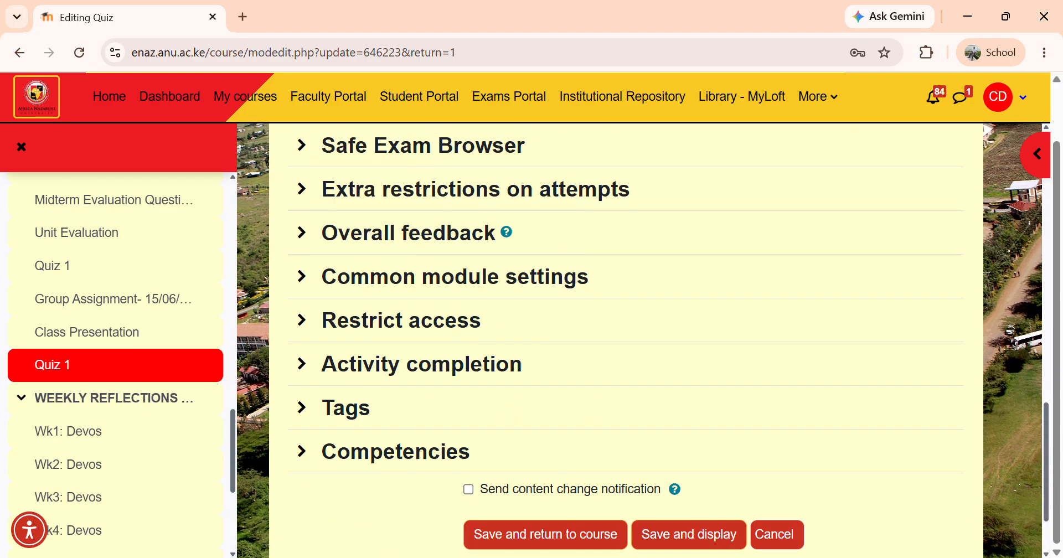
scroll(627, 371, "up", 3)
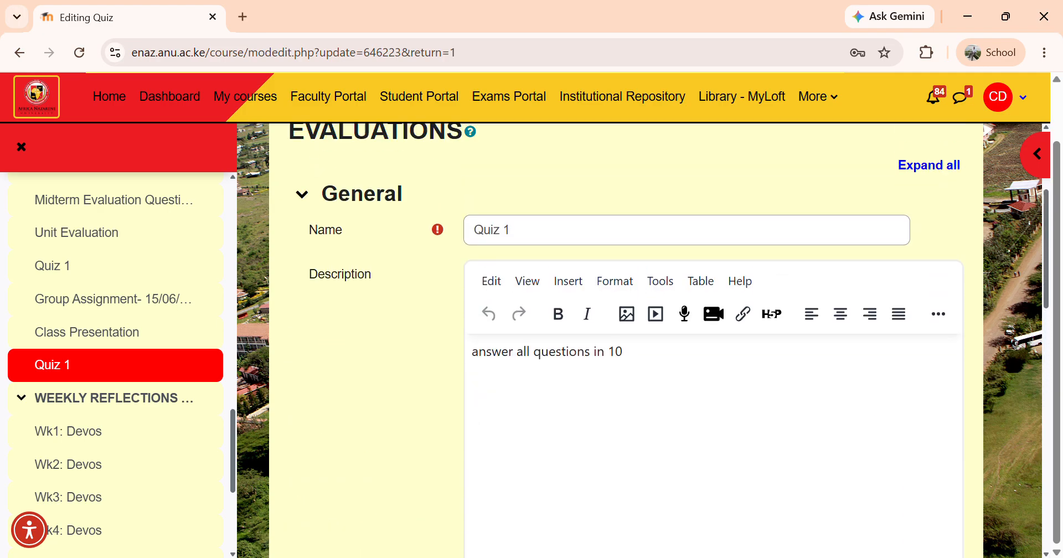
scroll(626, 371, "up", 3)
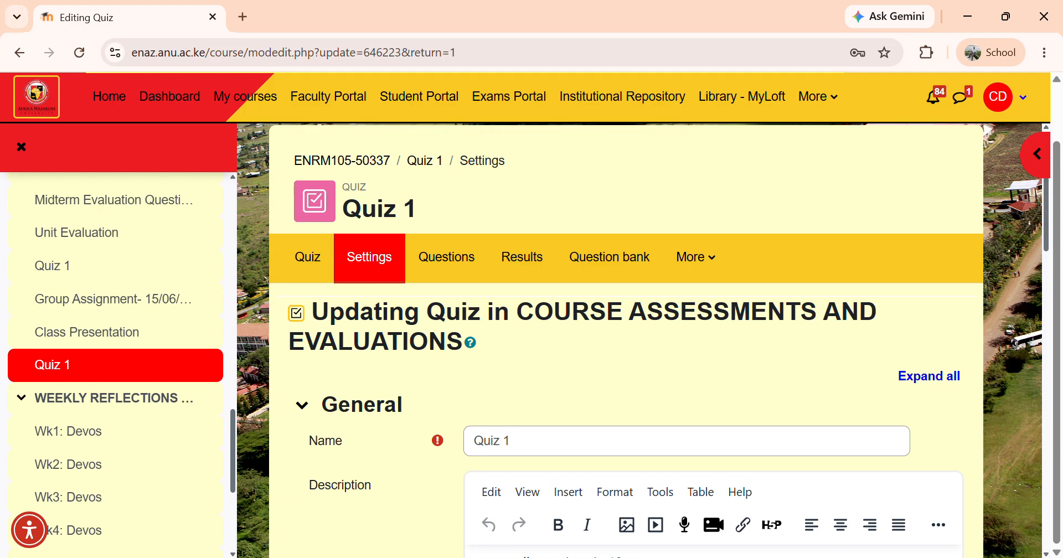
scroll(626, 371, "down", 1)
left_click(447, 190)
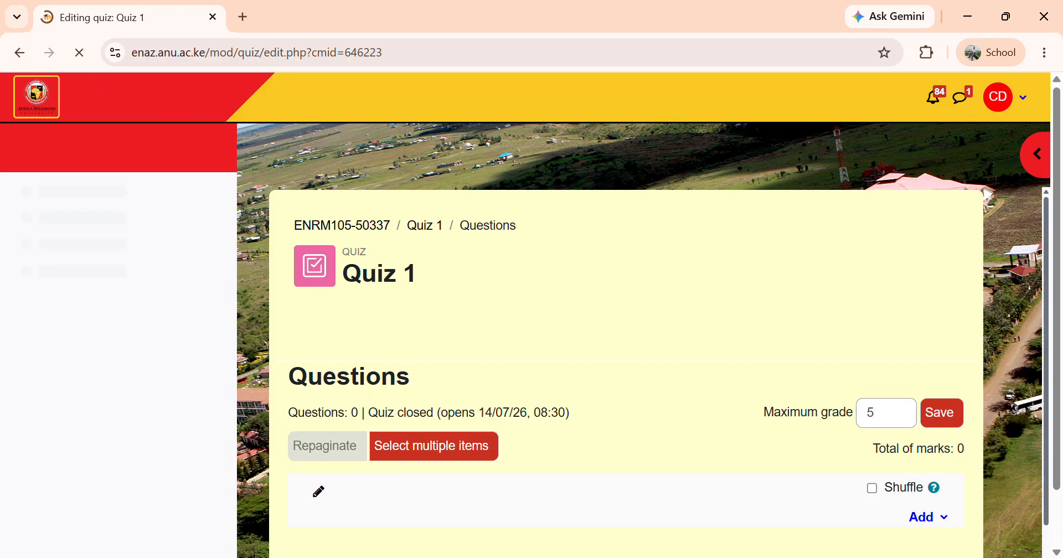
Add all five imported questions from the question bank to Quiz 1
scroll(626, 371, "down", 2)
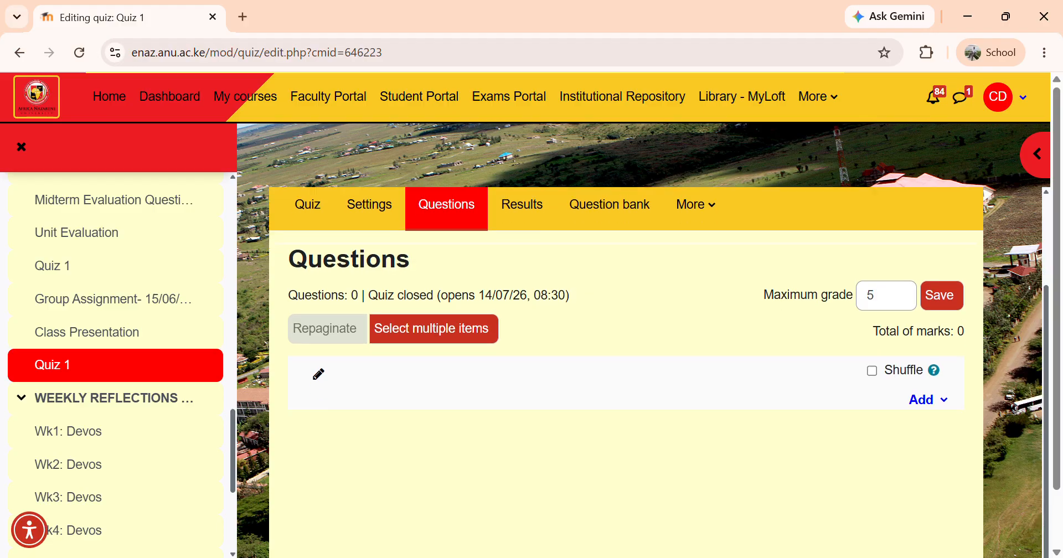
left_click(928, 400)
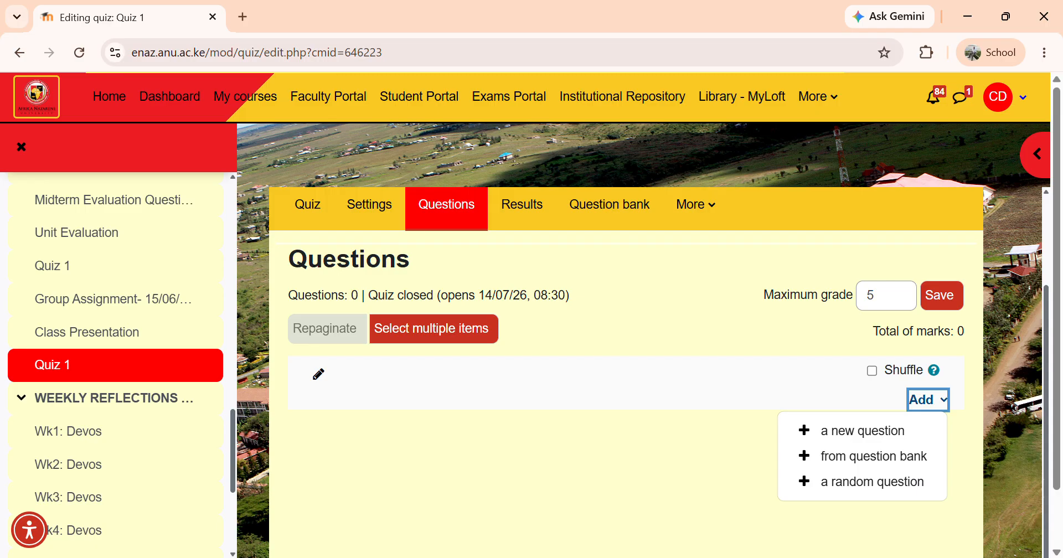
left_click(874, 456)
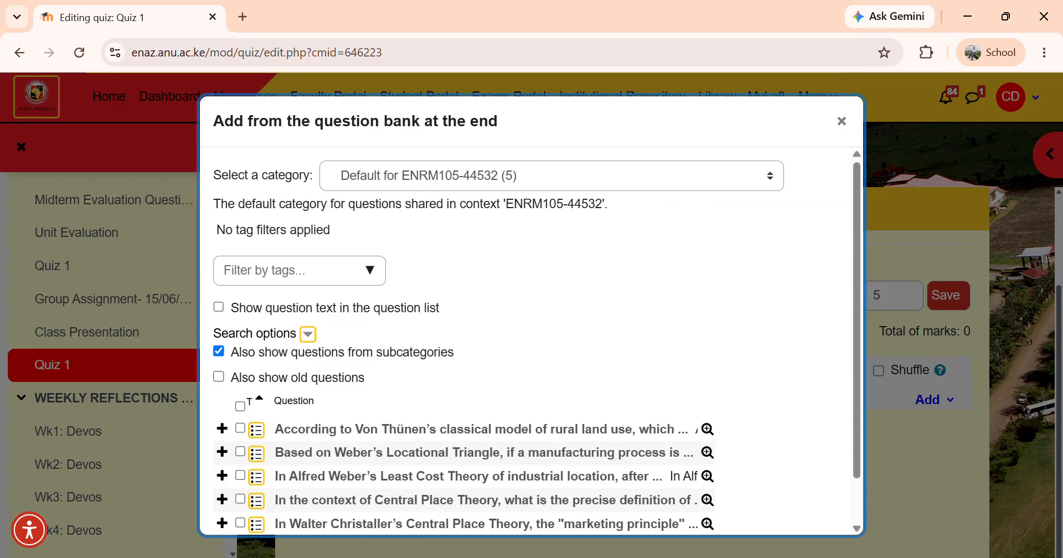
scroll(531, 341, "down", 1)
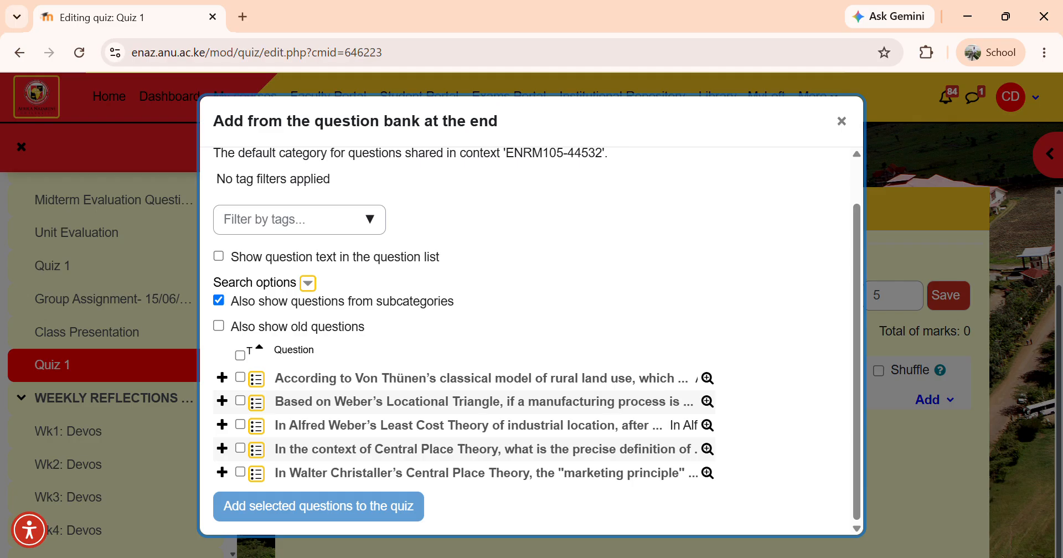
left_click(240, 356)
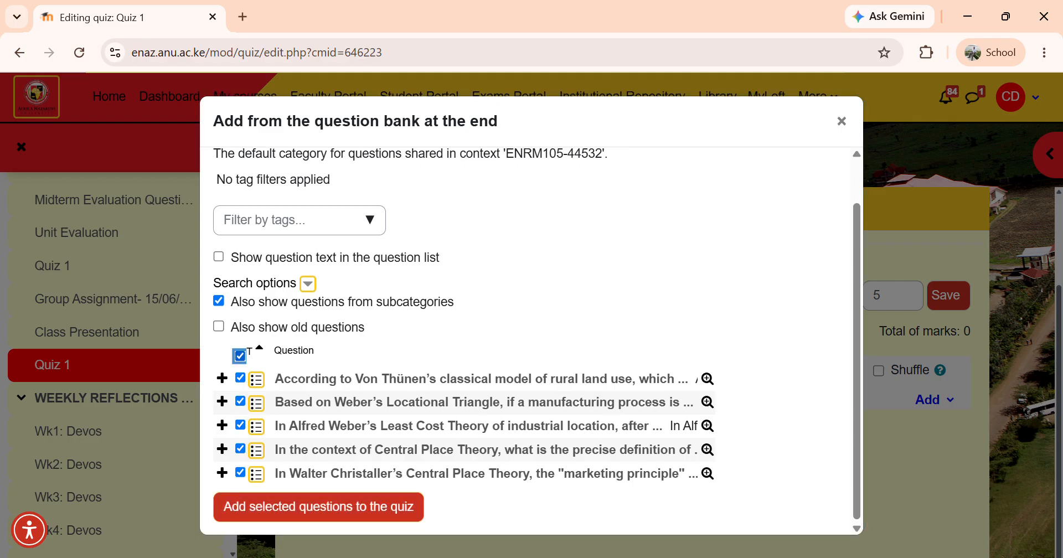
left_click(318, 506)
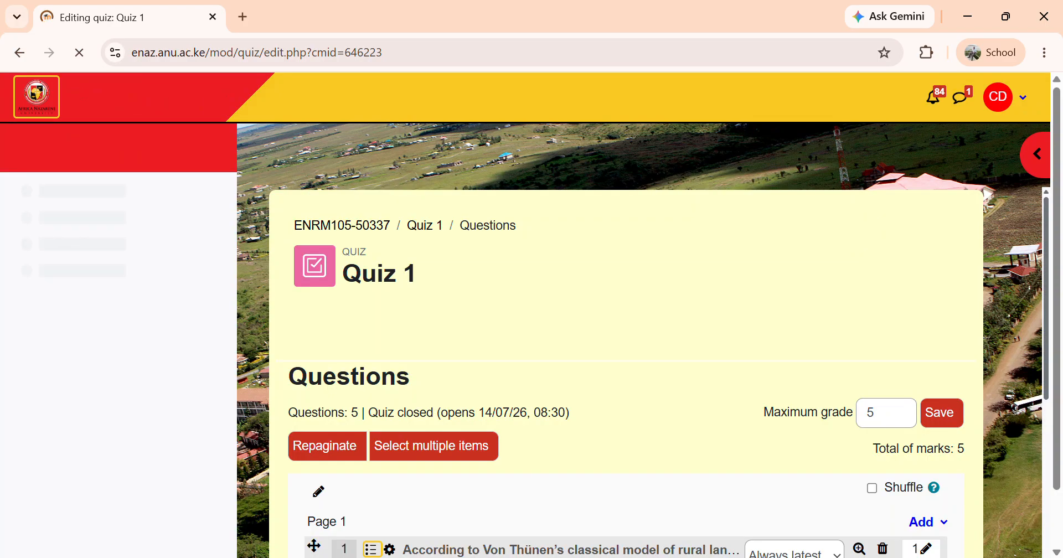
Scroll through the quiz's question list to review the added questions
scroll(626, 360, "down", 6)
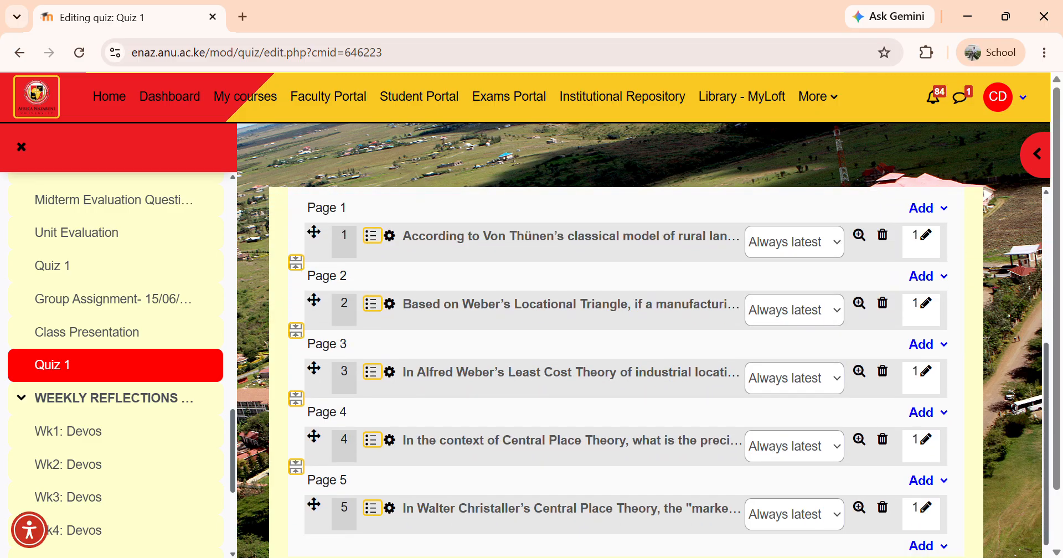
scroll(626, 360, "up", 5)
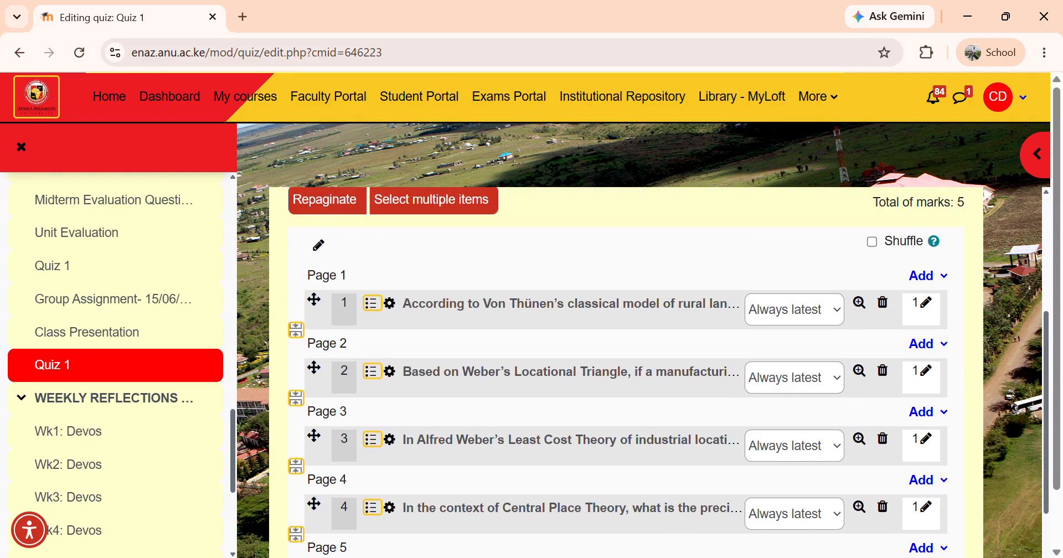
scroll(626, 360, "up", 1)
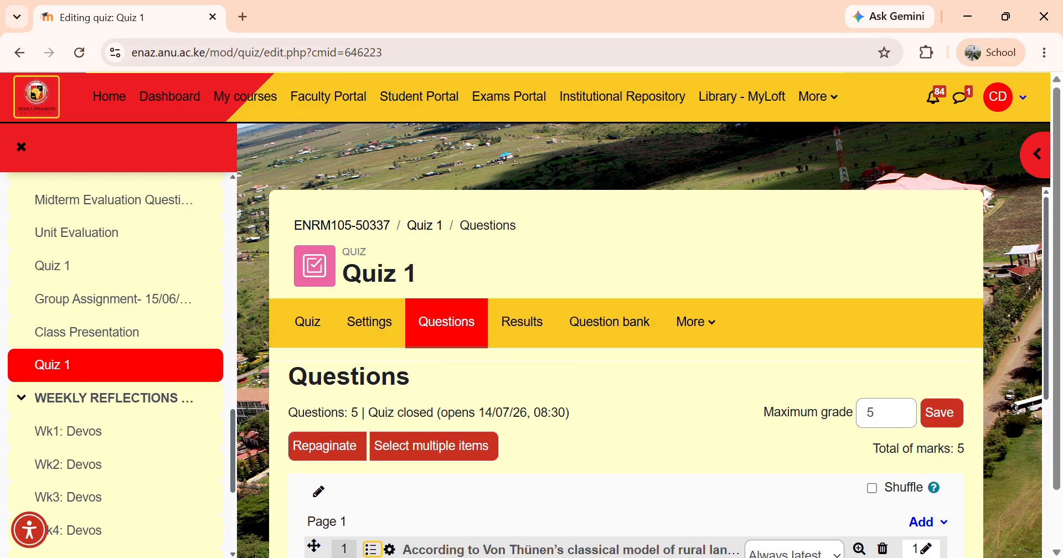
scroll(626, 360, "down", 5)
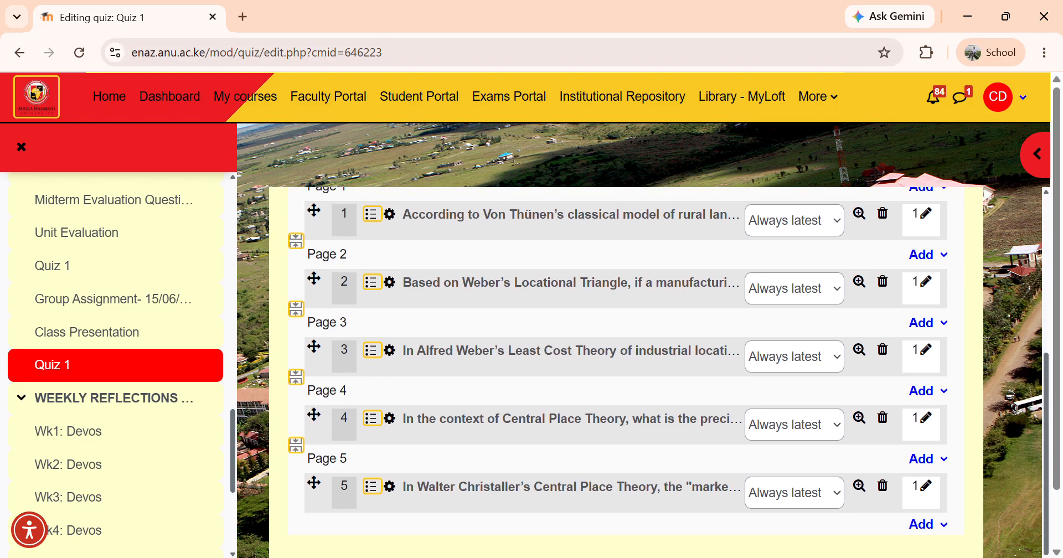
scroll(626, 360, "down", 2)
scroll(625, 360, "up", 8)
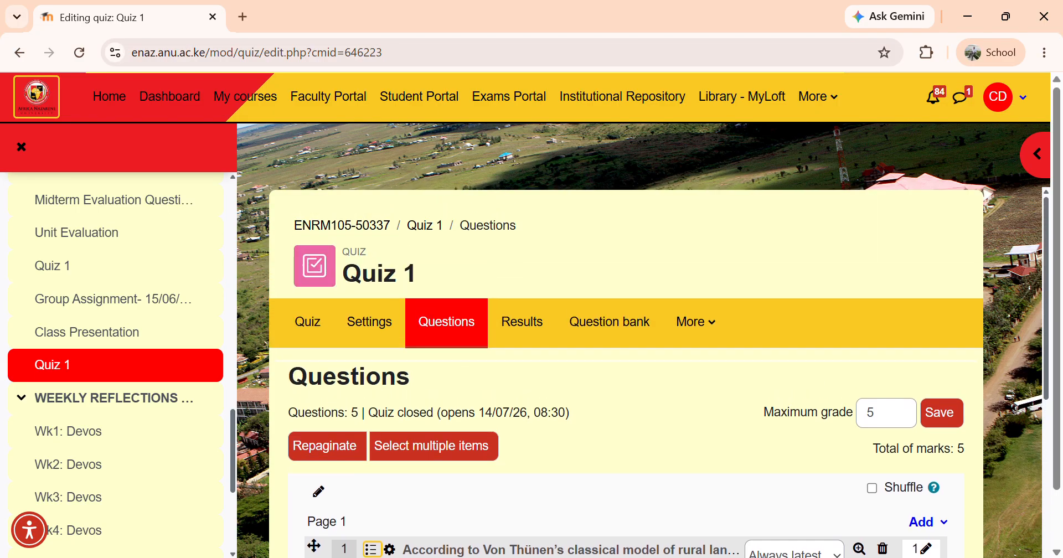
Switch the course role to Student from the user menu
left_click(1022, 98)
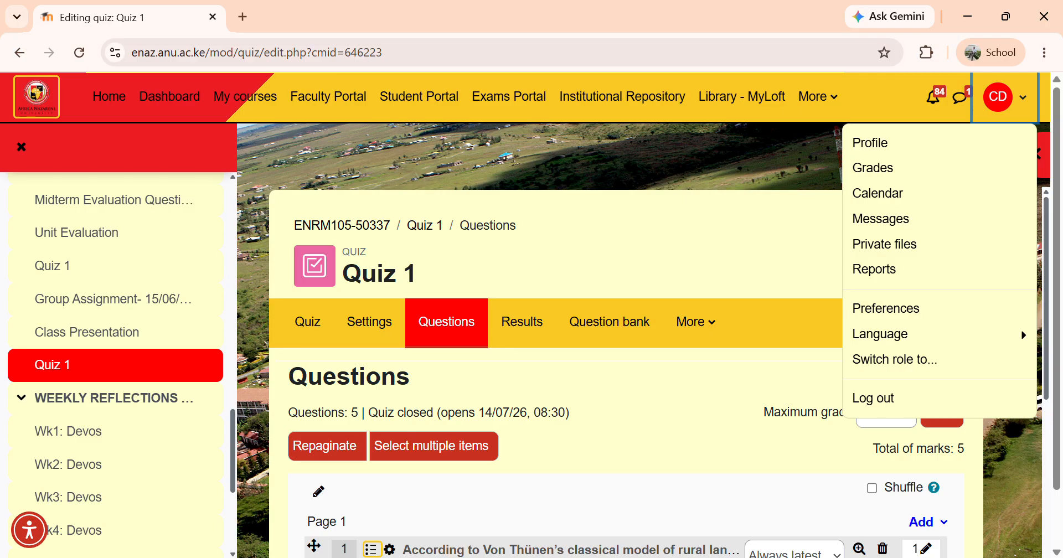
key("Escape")
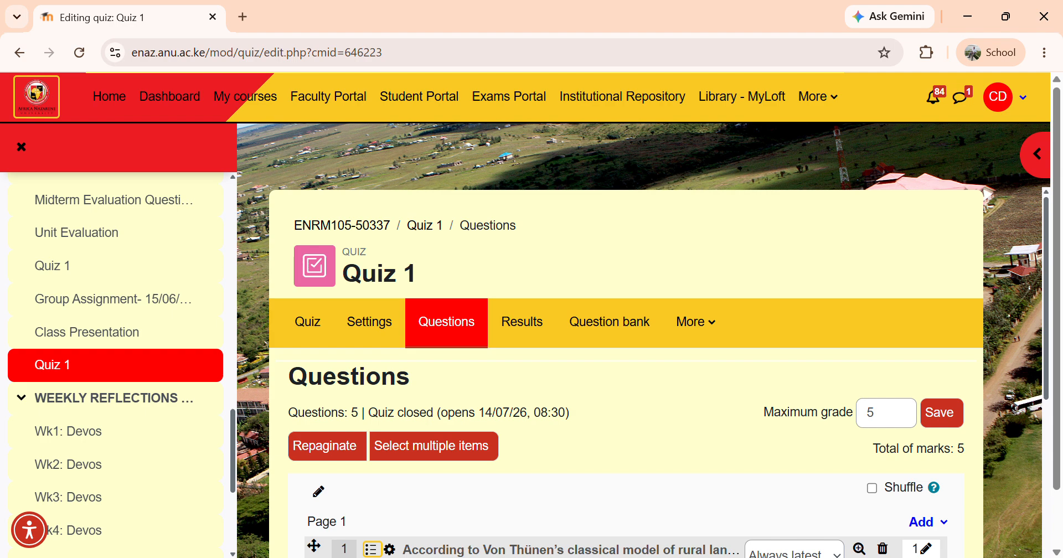
left_click(1023, 97)
left_click(1023, 98)
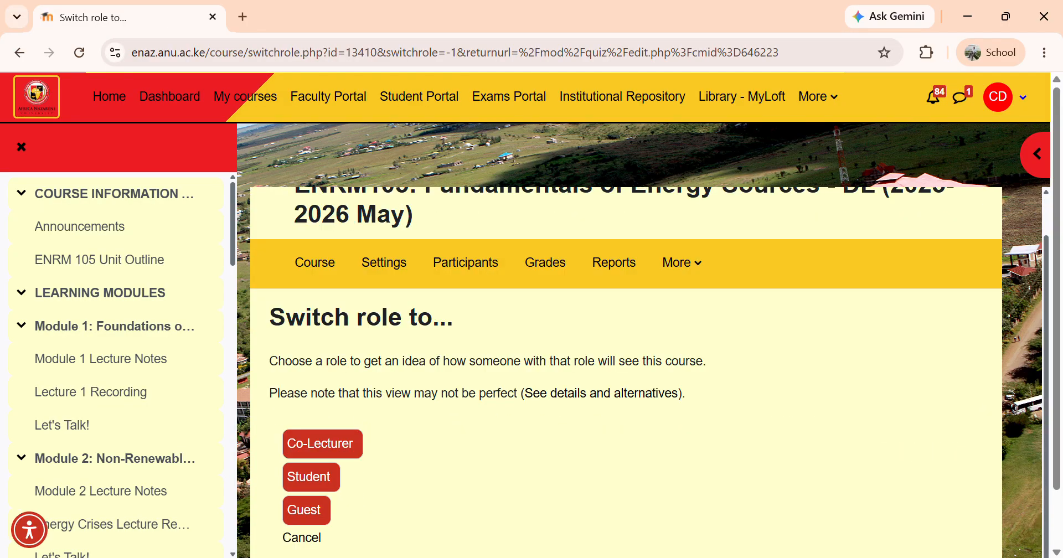
left_click(311, 477)
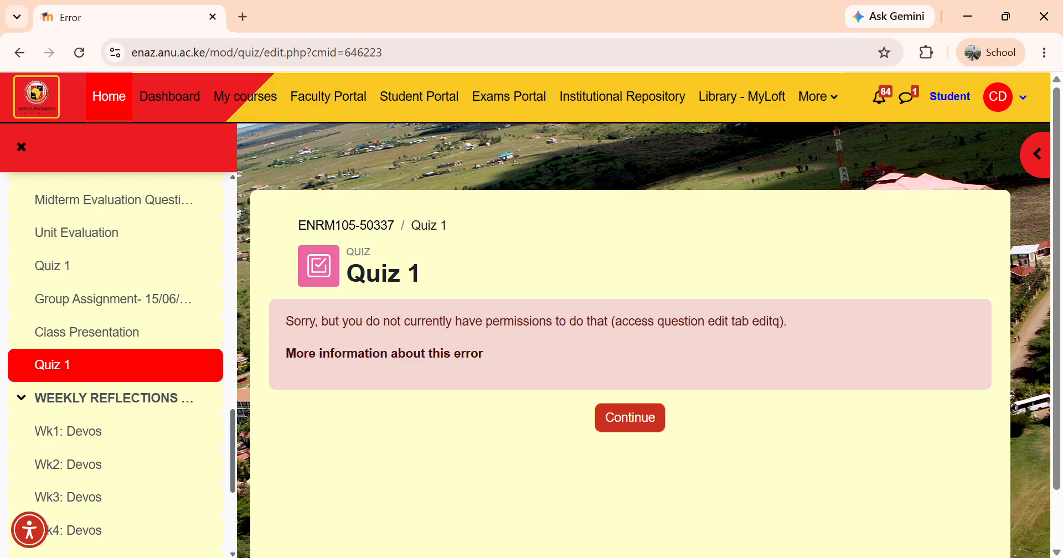
Return to the normal role and scroll down the course page
left_click(1005, 97)
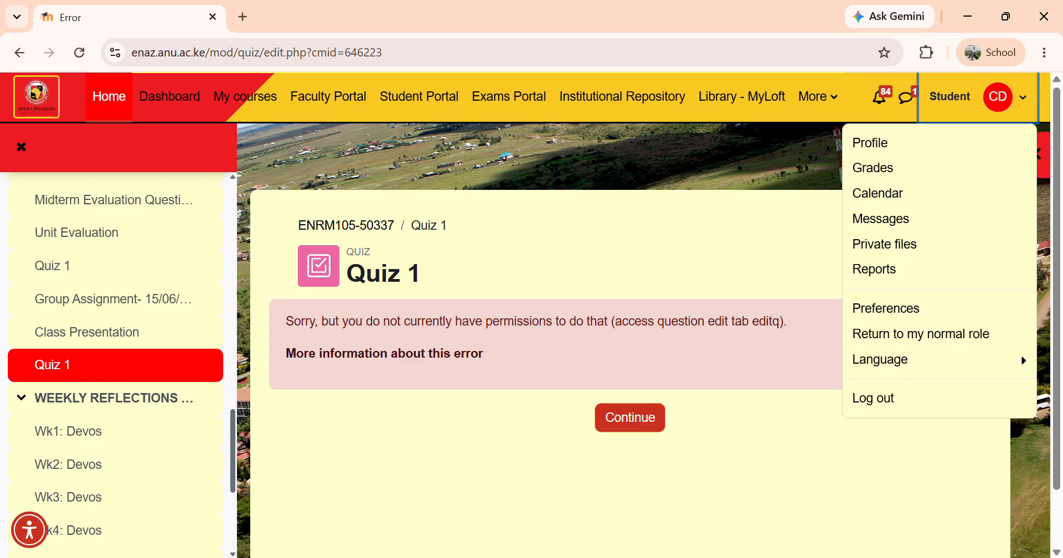
left_click(921, 334)
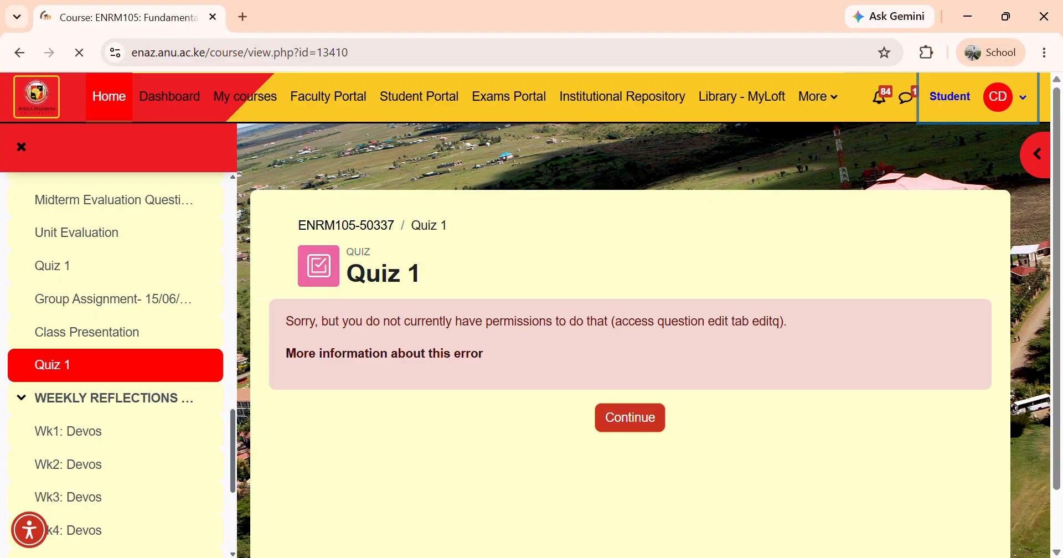
scroll(626, 371, "down", 20)
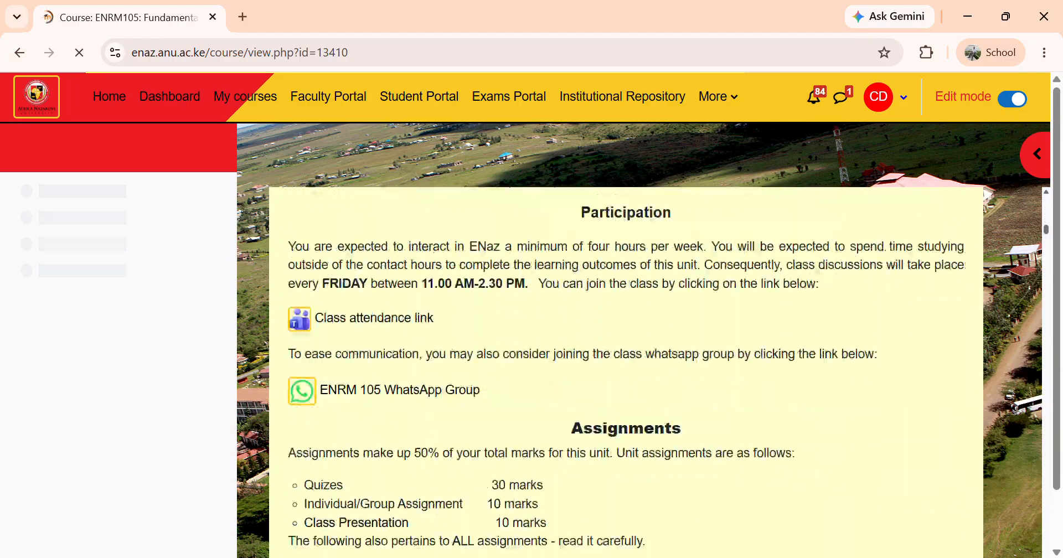
scroll(626, 366, "down", 20)
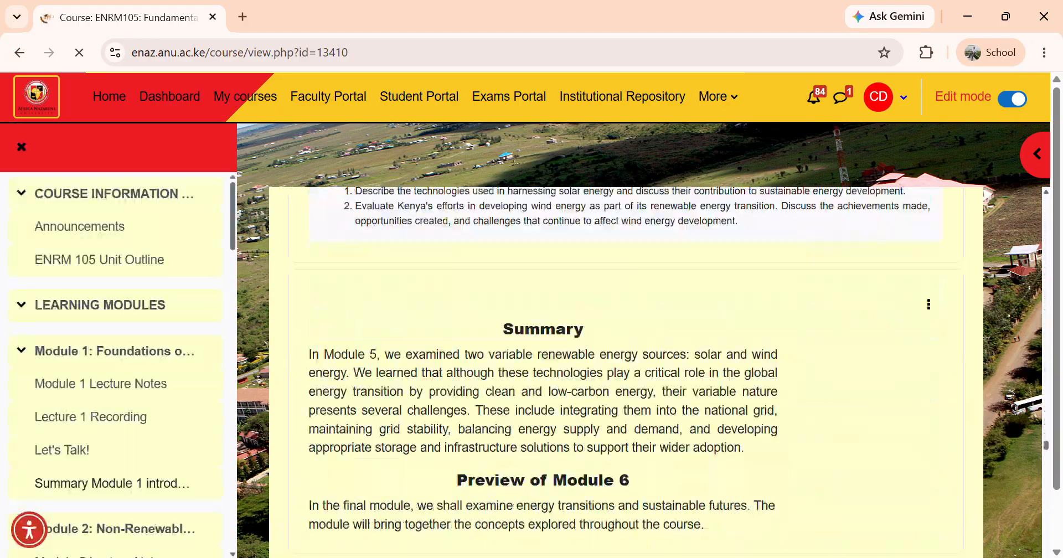
scroll(115, 333, "down", 6)
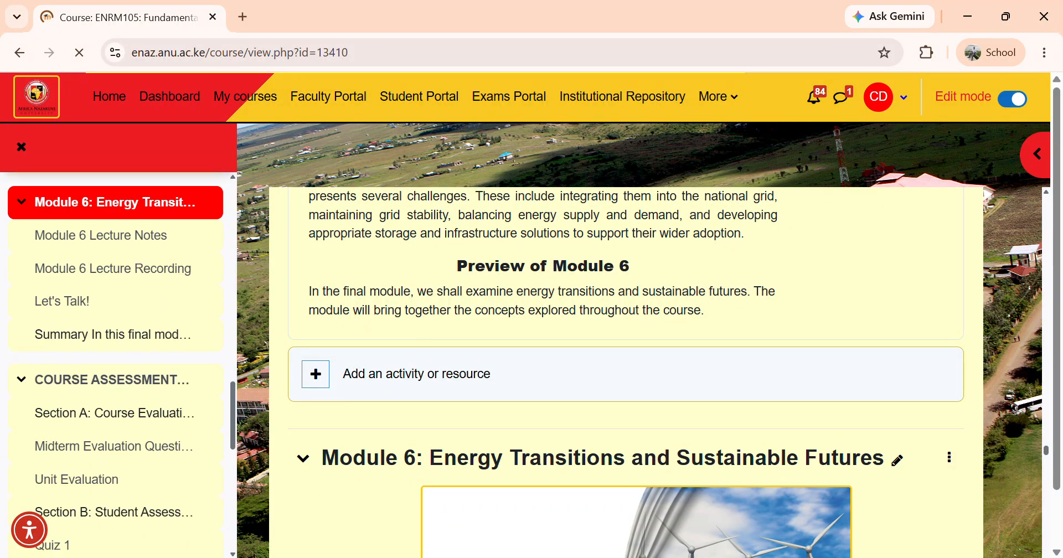
Open Quiz 1 from the course assessments section of the course page
left_click(112, 265)
scroll(626, 341, "down", 15)
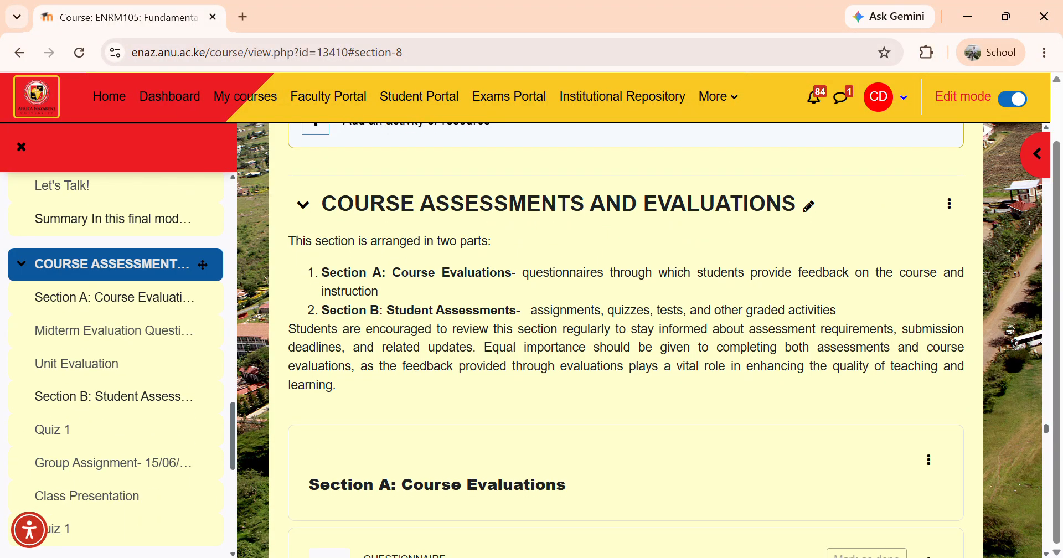
scroll(626, 341, "down", 15)
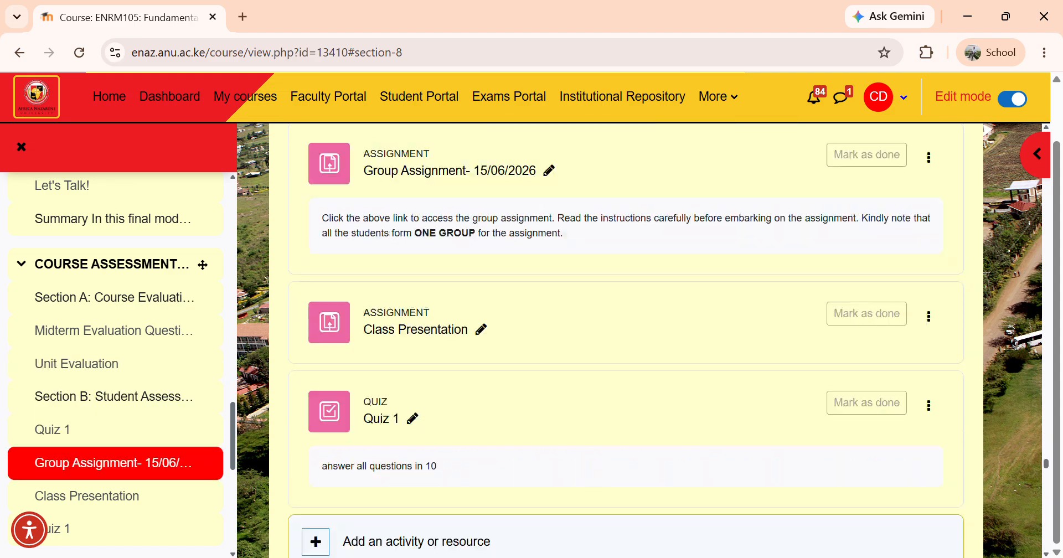
scroll(626, 341, "up", 15)
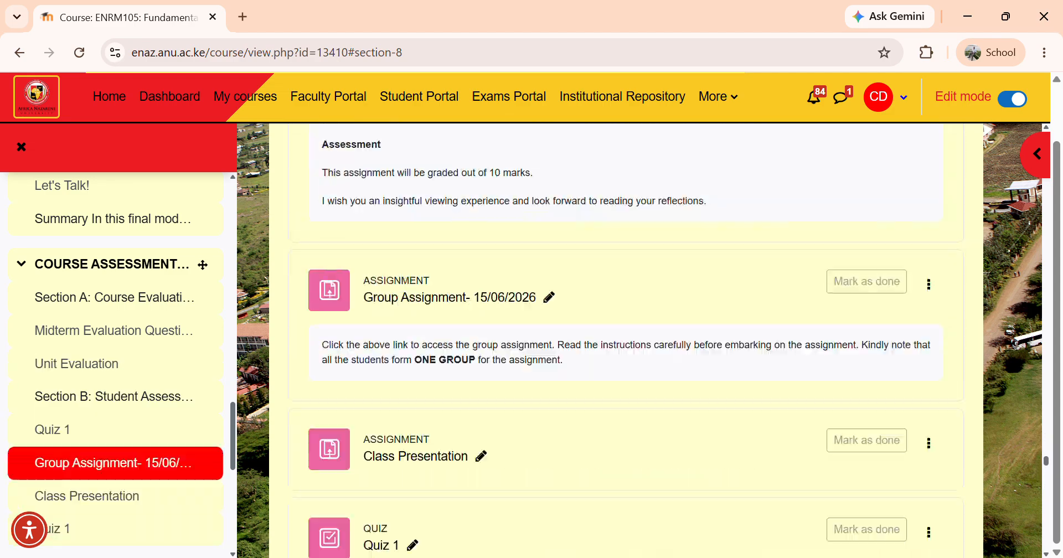
scroll(626, 341, "down", 2)
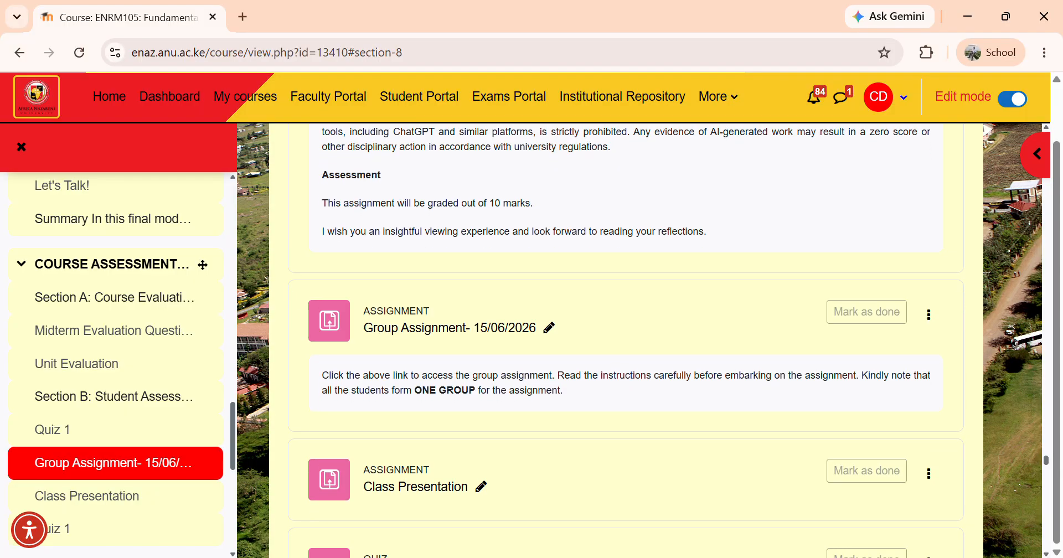
scroll(626, 341, "down", 2)
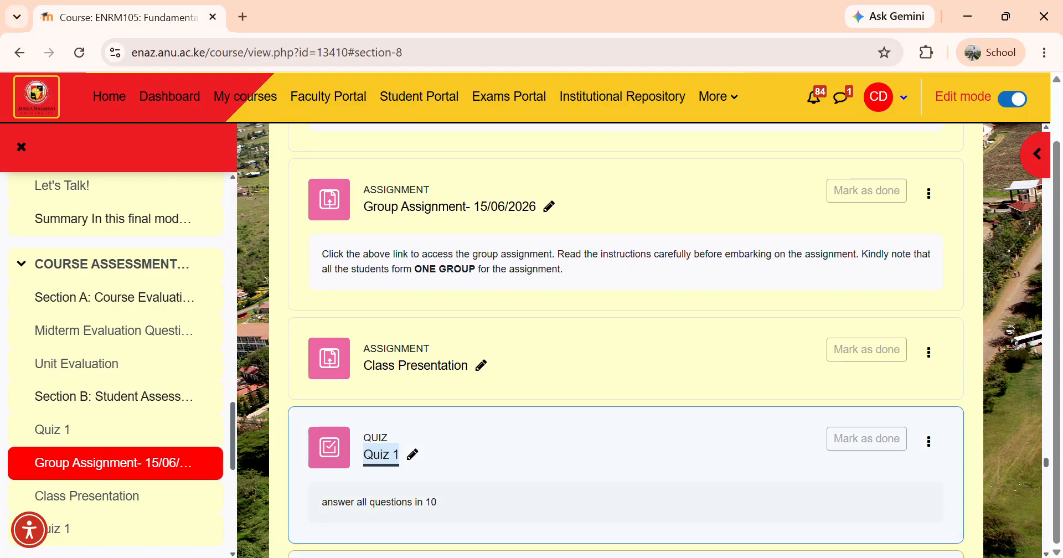
left_click(381, 455)
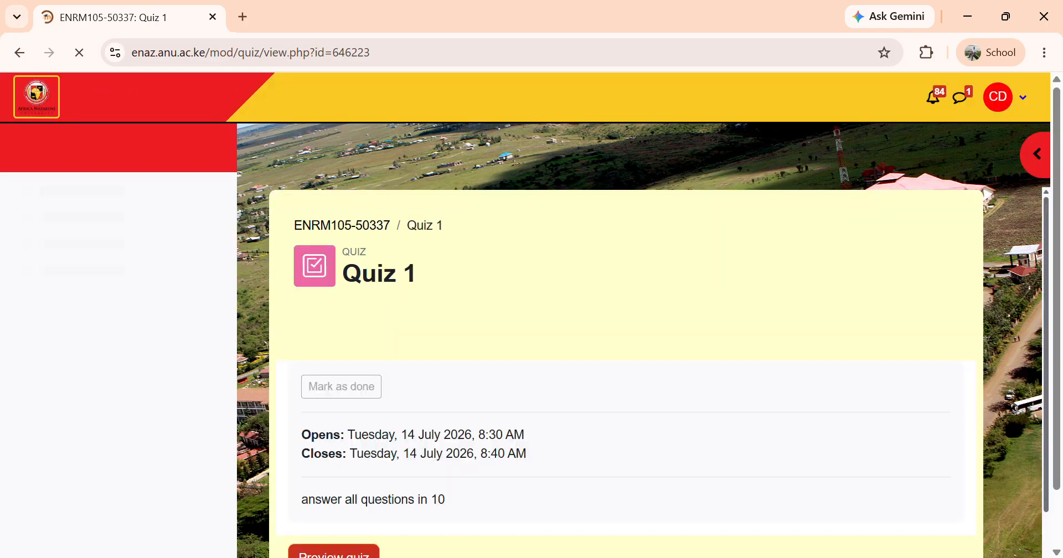
Start a preview of Quiz 1
scroll(626, 365, "down", 3)
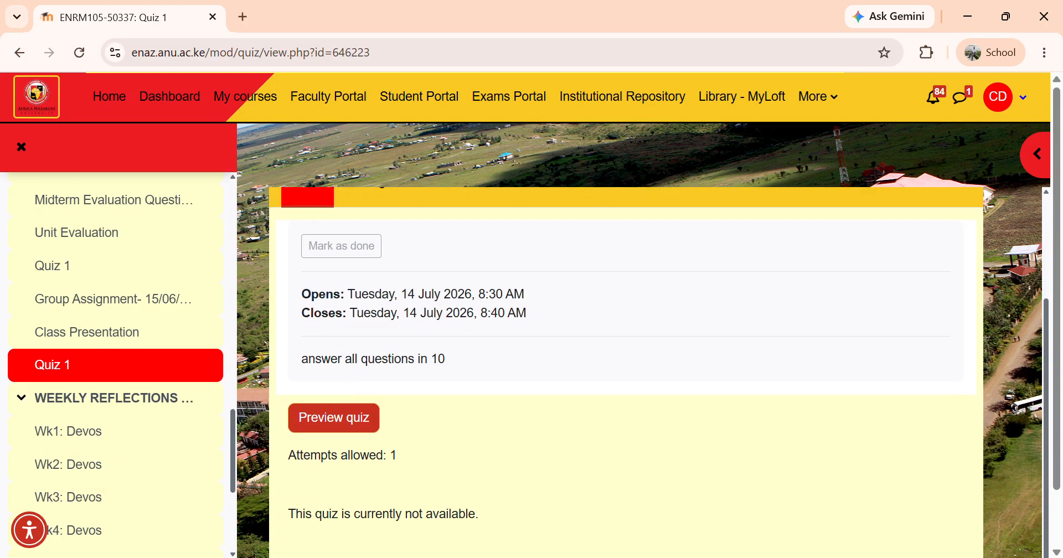
scroll(626, 341, "down", 1)
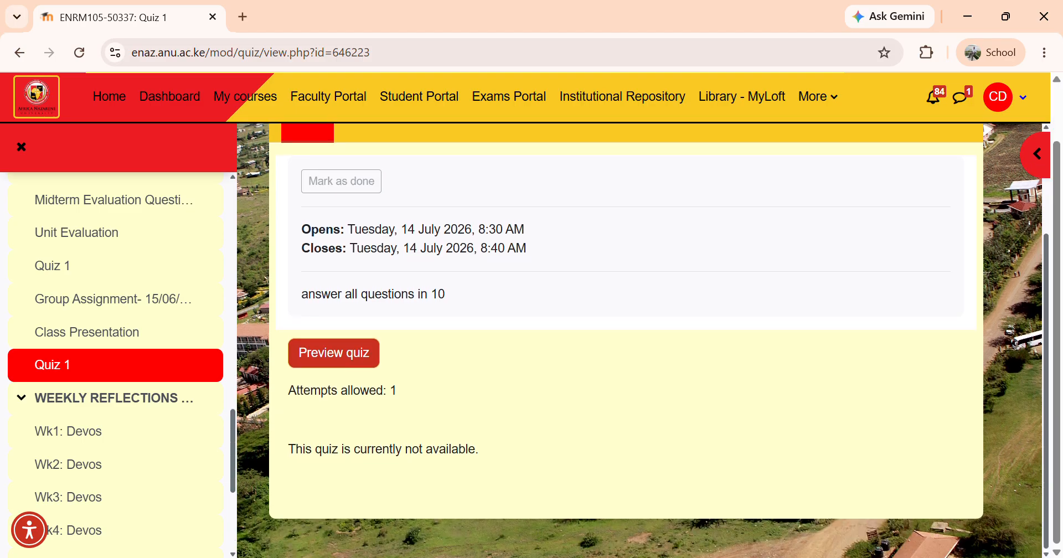
left_click(333, 352)
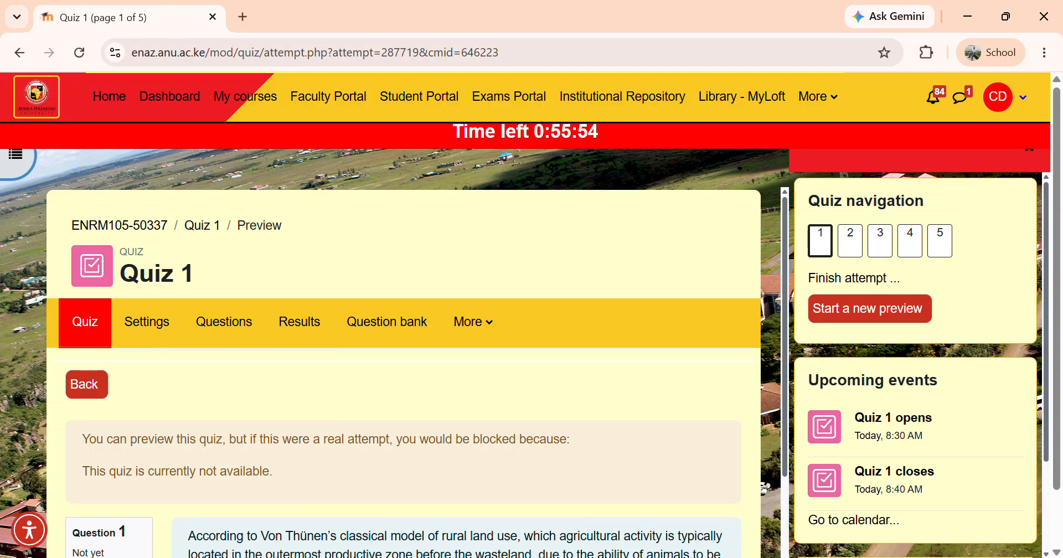
Answer question 1 with Forestry and go to the next page
scroll(403, 372, "down", 3)
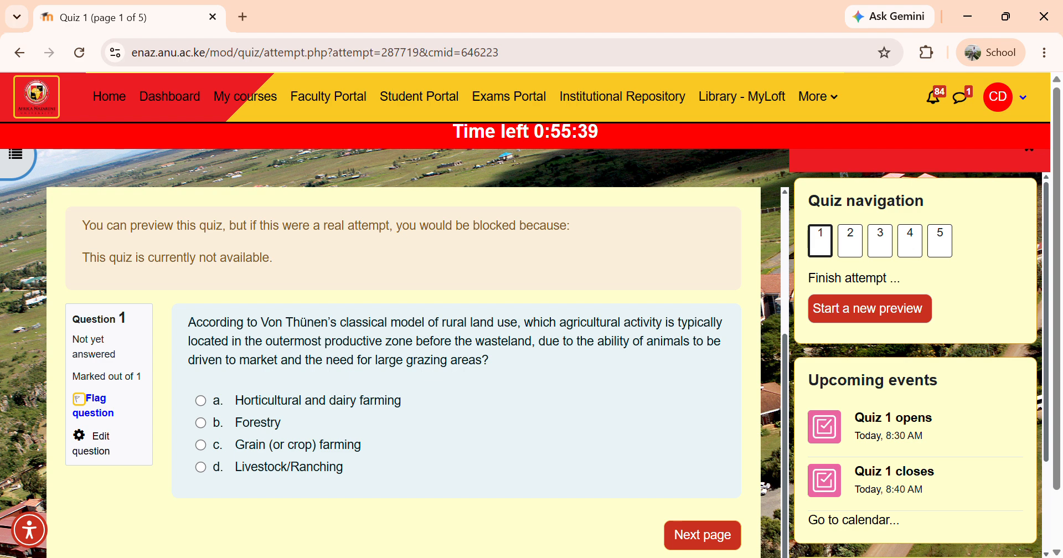
left_click(200, 423)
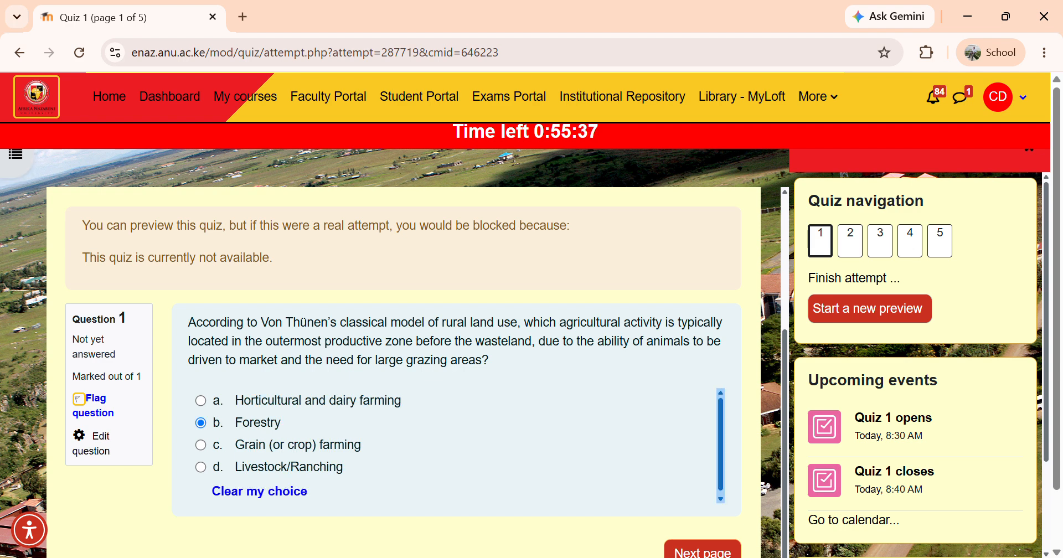
scroll(404, 372, "up", 2)
scroll(403, 373, "down", 3)
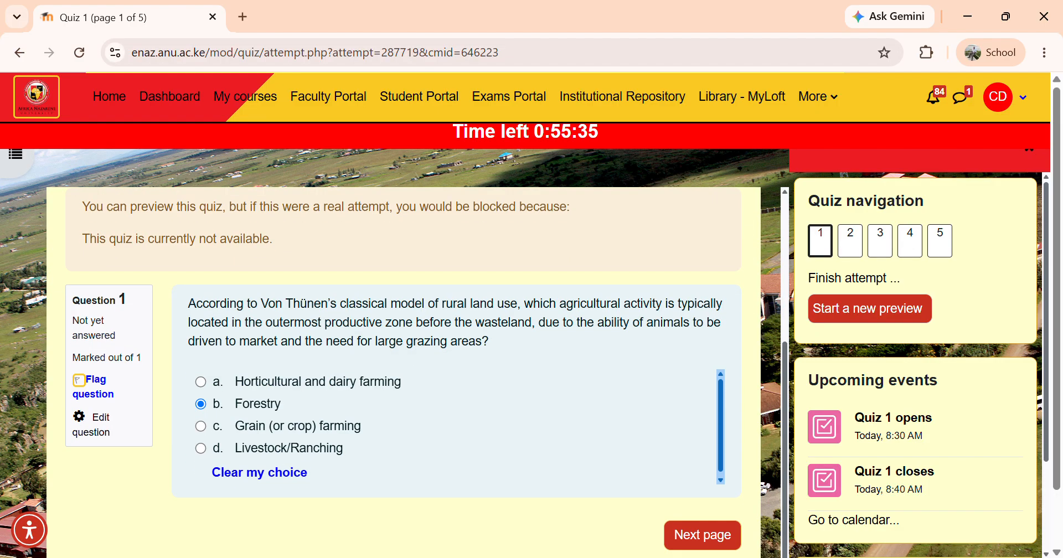
left_click(702, 535)
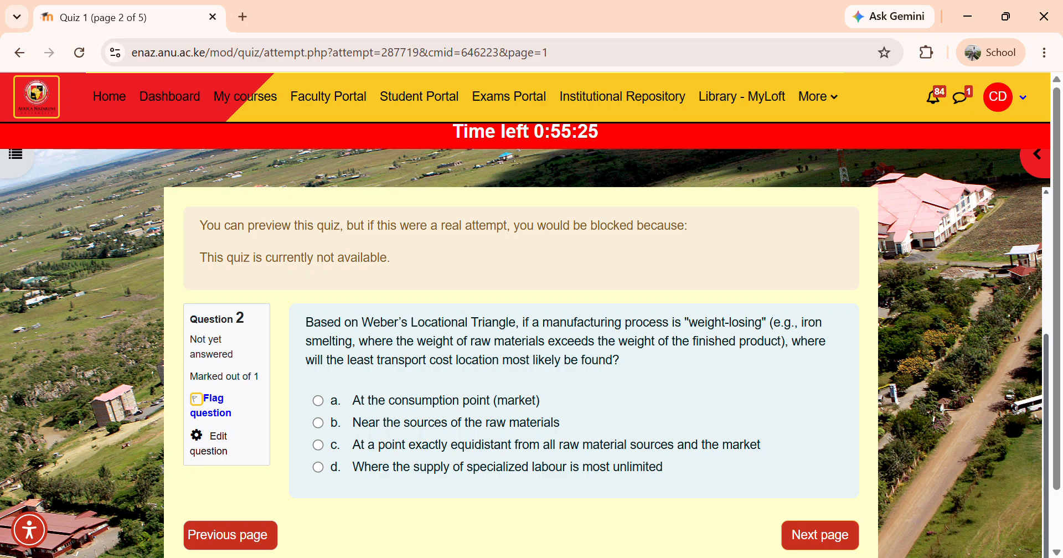
Answer question 2 with the consumption point, question 3 with Agglomeration forces and question 4 with the total number of settlements option
left_click(318, 400)
scroll(521, 373, "down", 1)
key("Return")
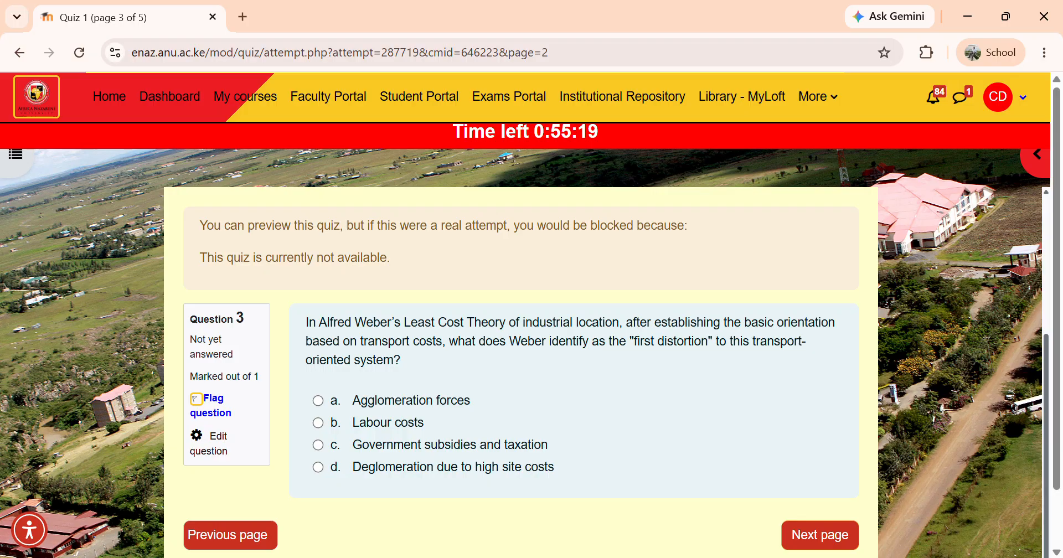
left_click(318, 401)
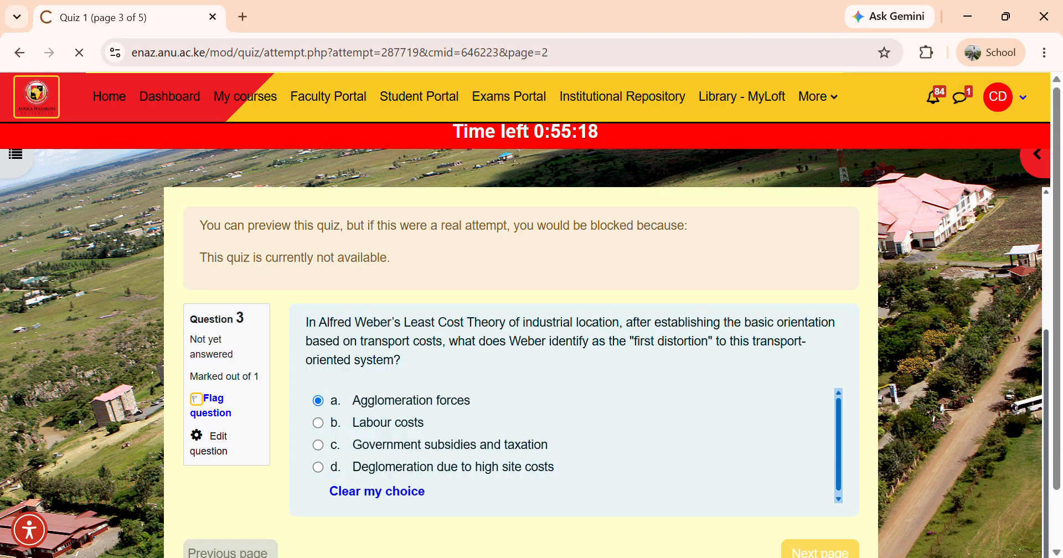
scroll(521, 372, "down", 4)
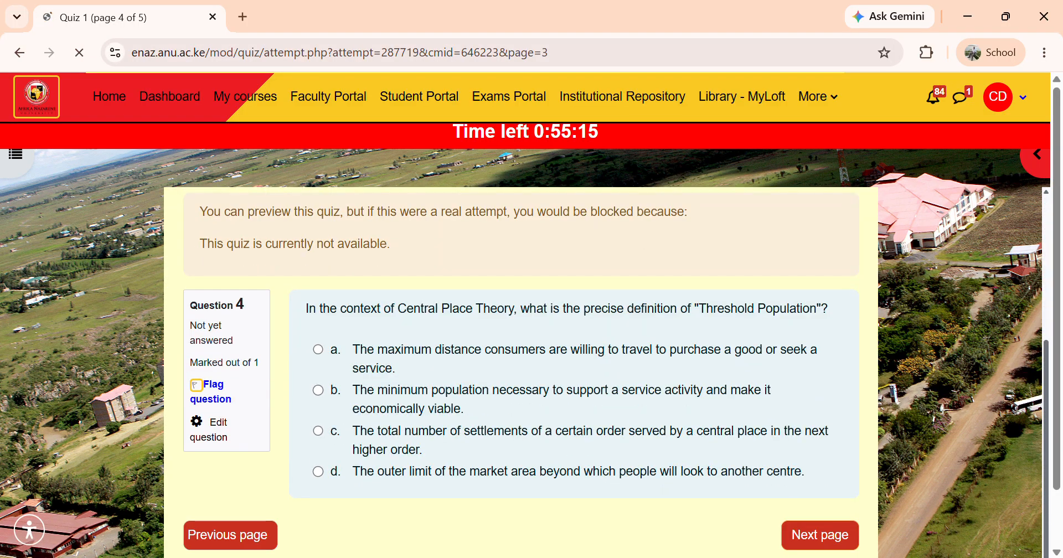
left_click(318, 430)
left_click(821, 552)
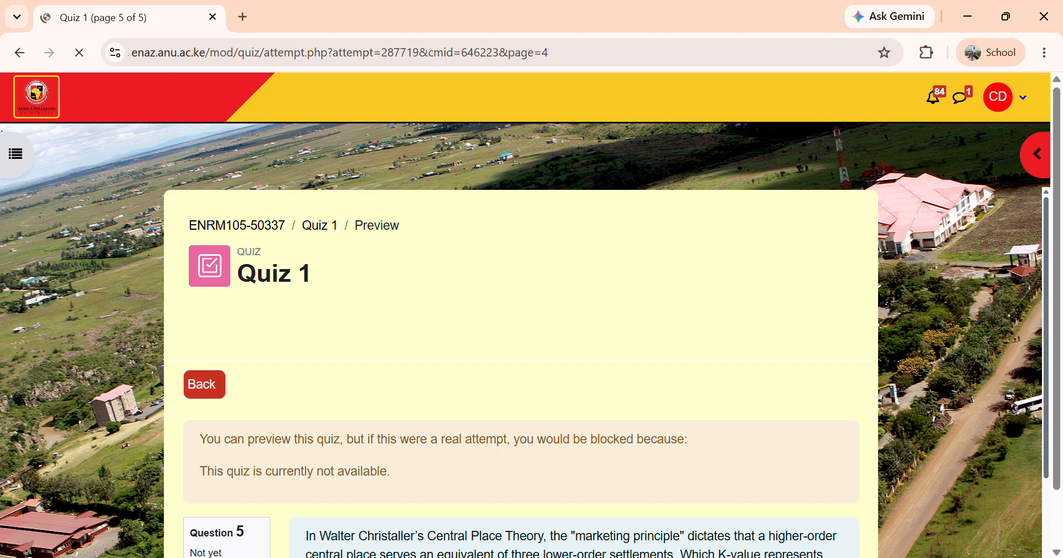
Answer question 5 with K = 9 and finish the attempt
scroll(520, 372, "down", 2)
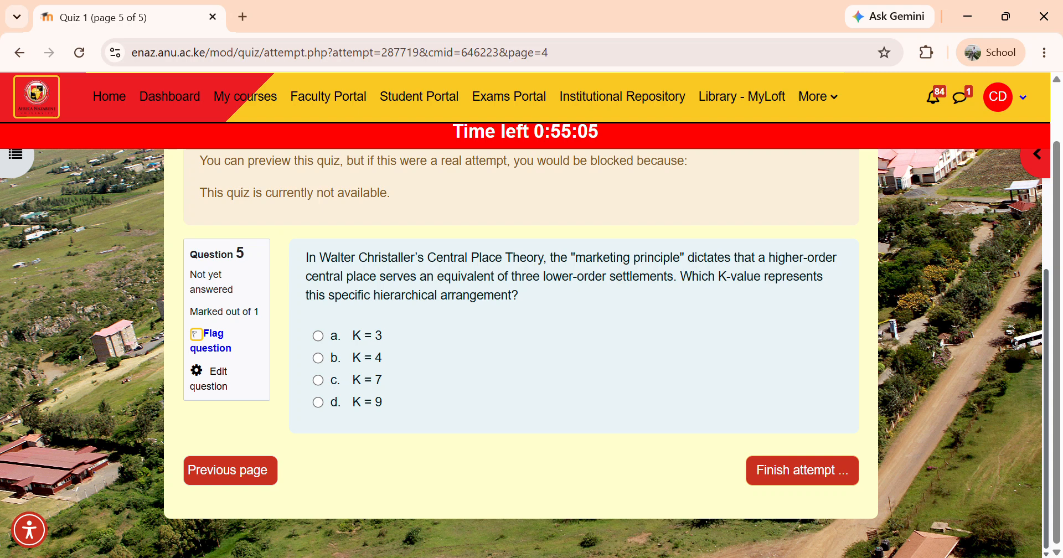
left_click(318, 403)
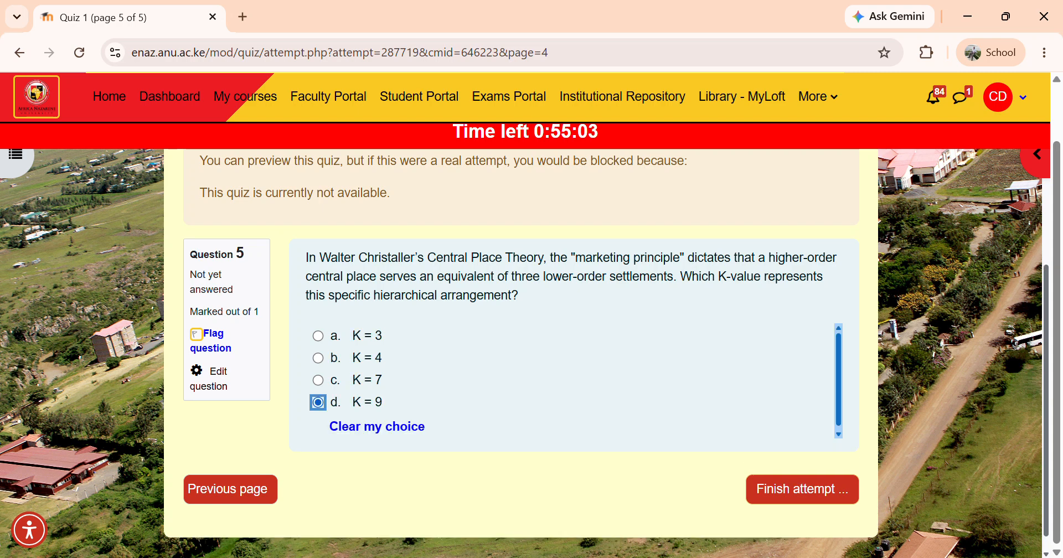
left_click(802, 489)
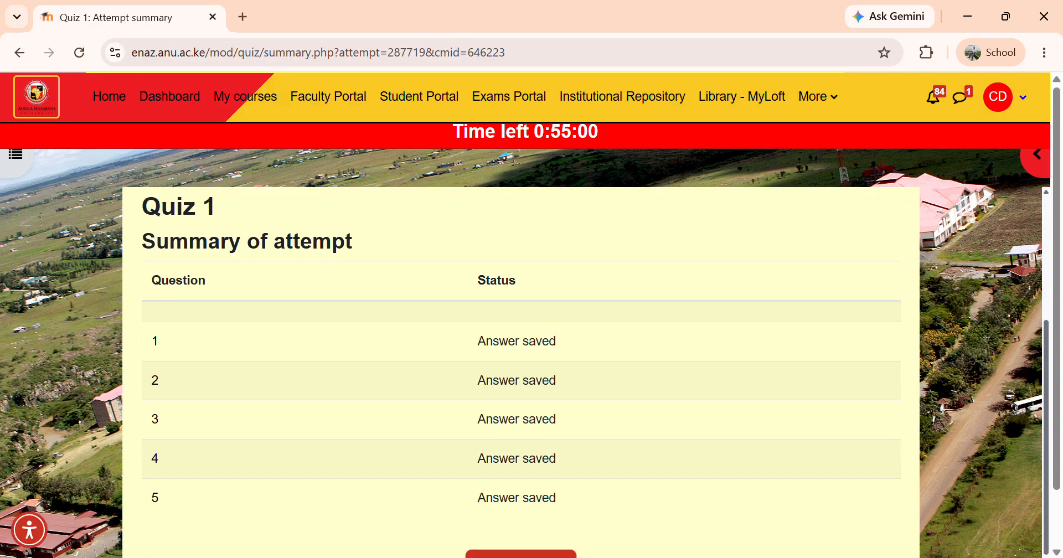
Submit all answers to finish the preview attempt and scroll through the attempt review
scroll(521, 354, "down", 3)
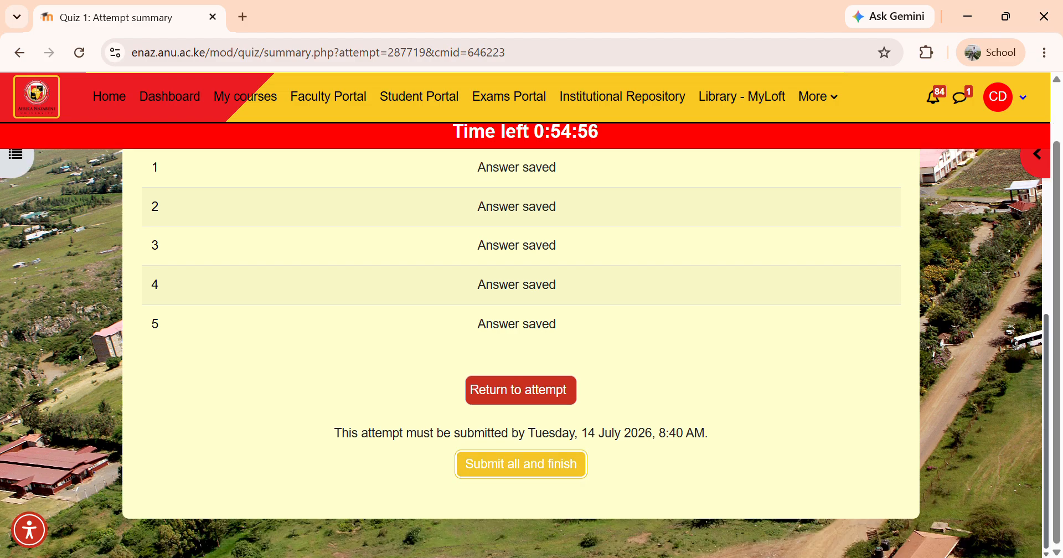
left_click(521, 464)
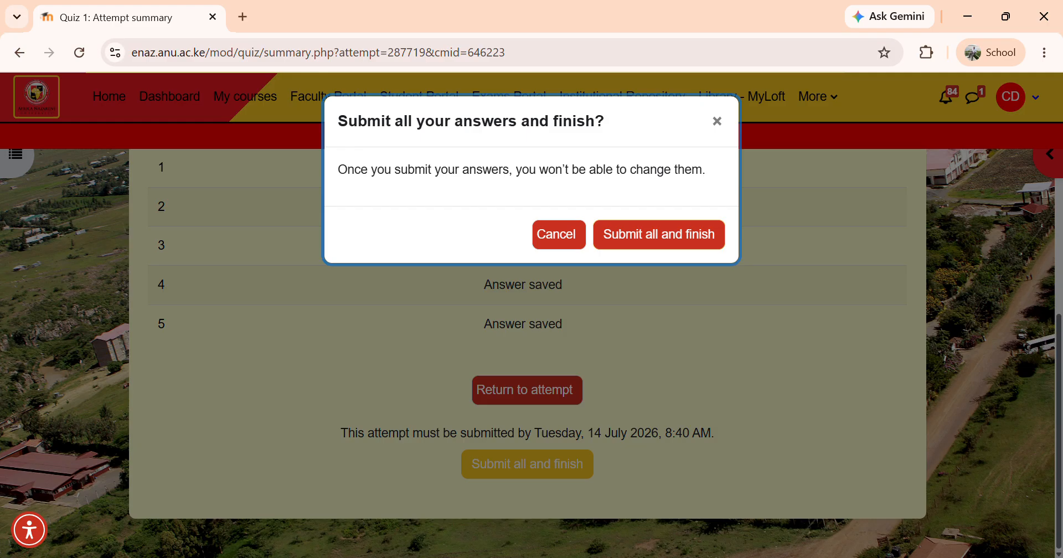
left_click(659, 235)
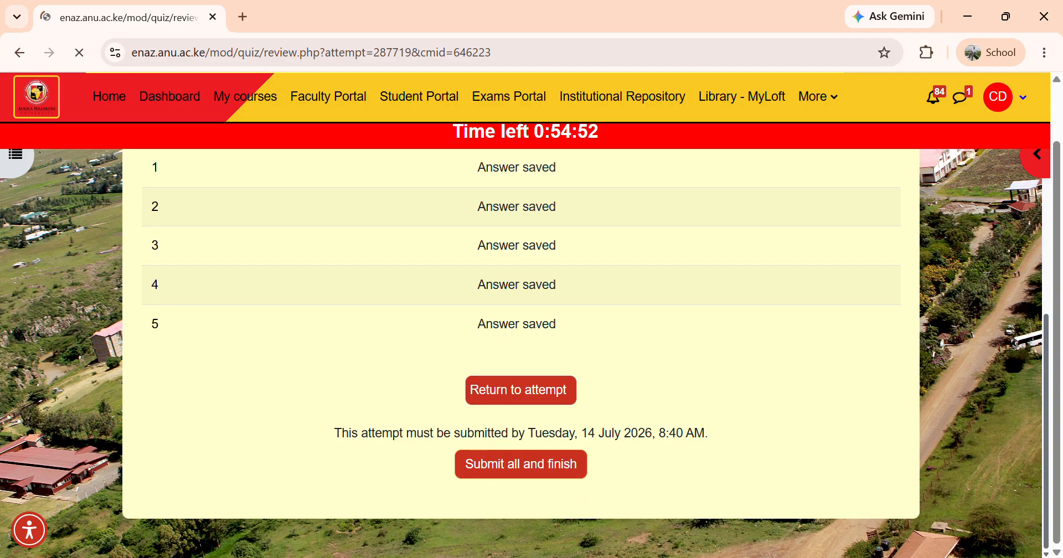
scroll(520, 371, "down", 4)
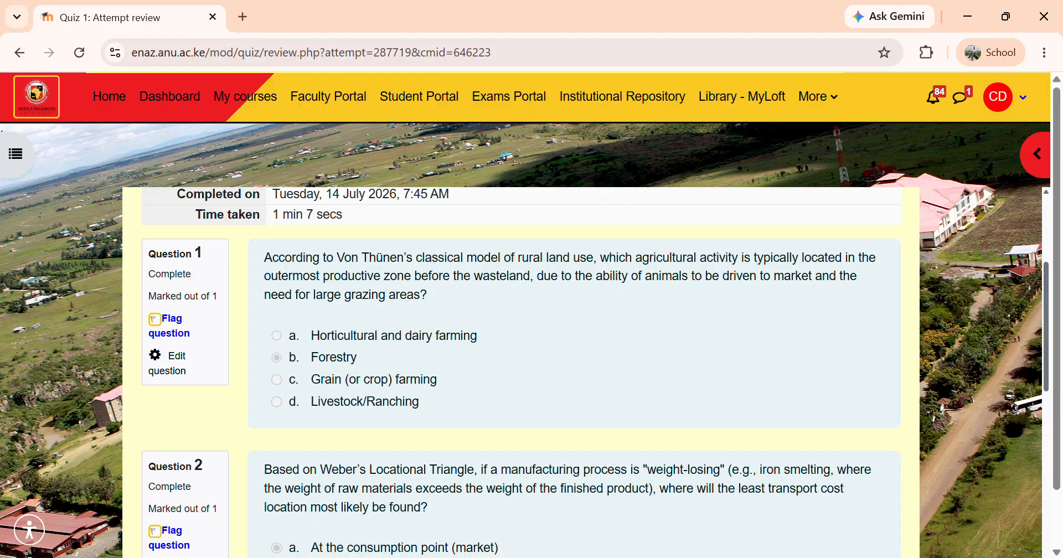
scroll(521, 371, "down", 8)
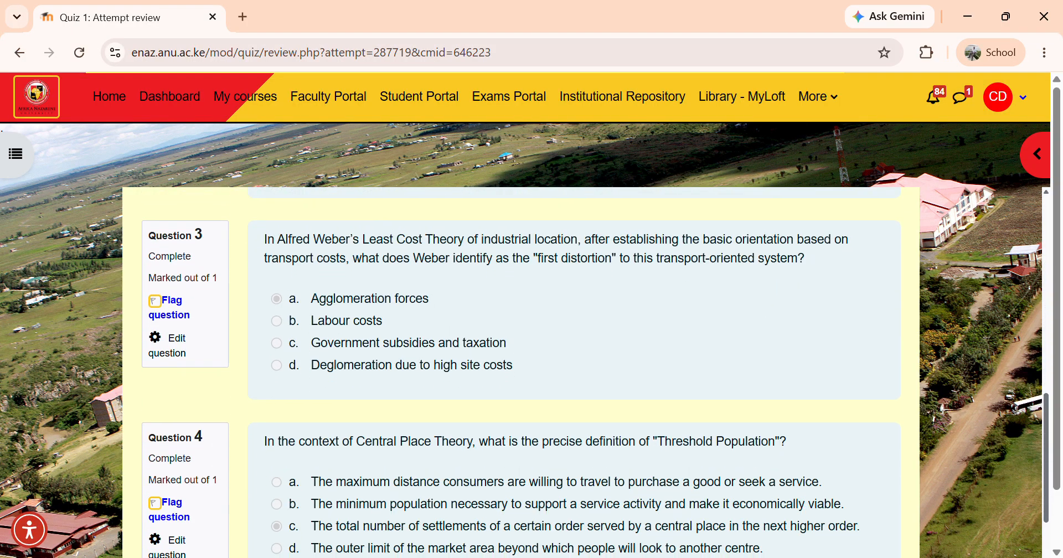
scroll(521, 371, "down", 5)
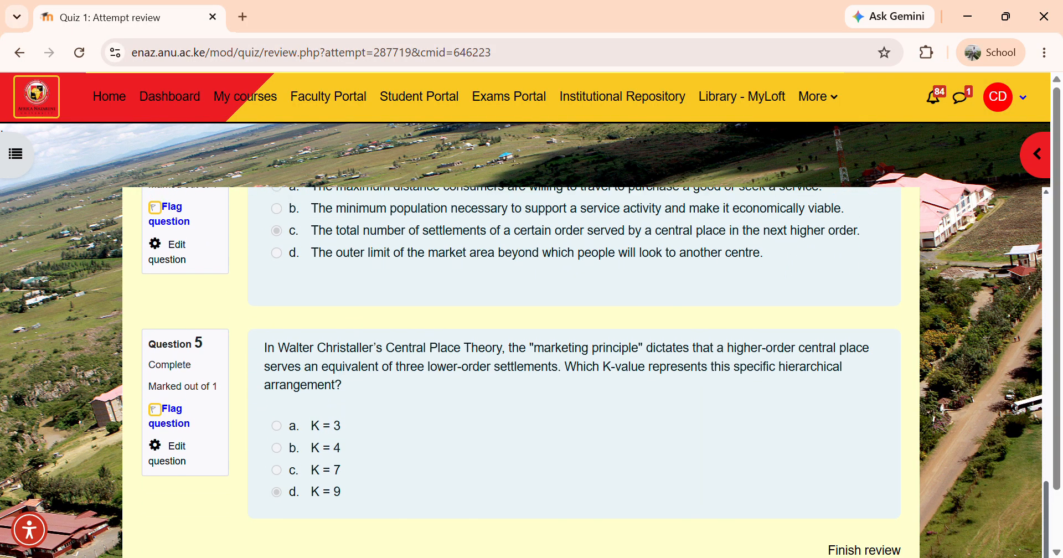
scroll(521, 371, "up", 15)
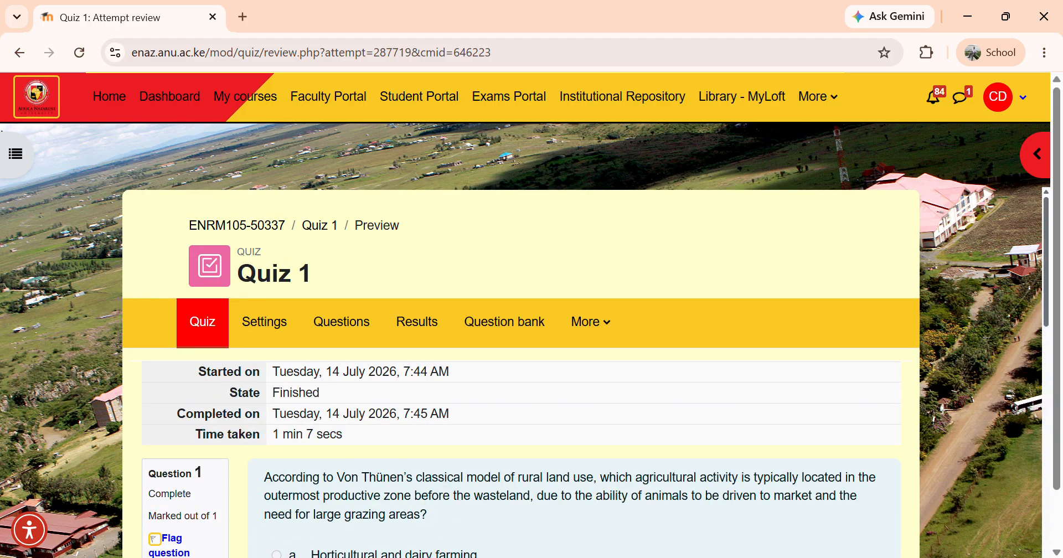